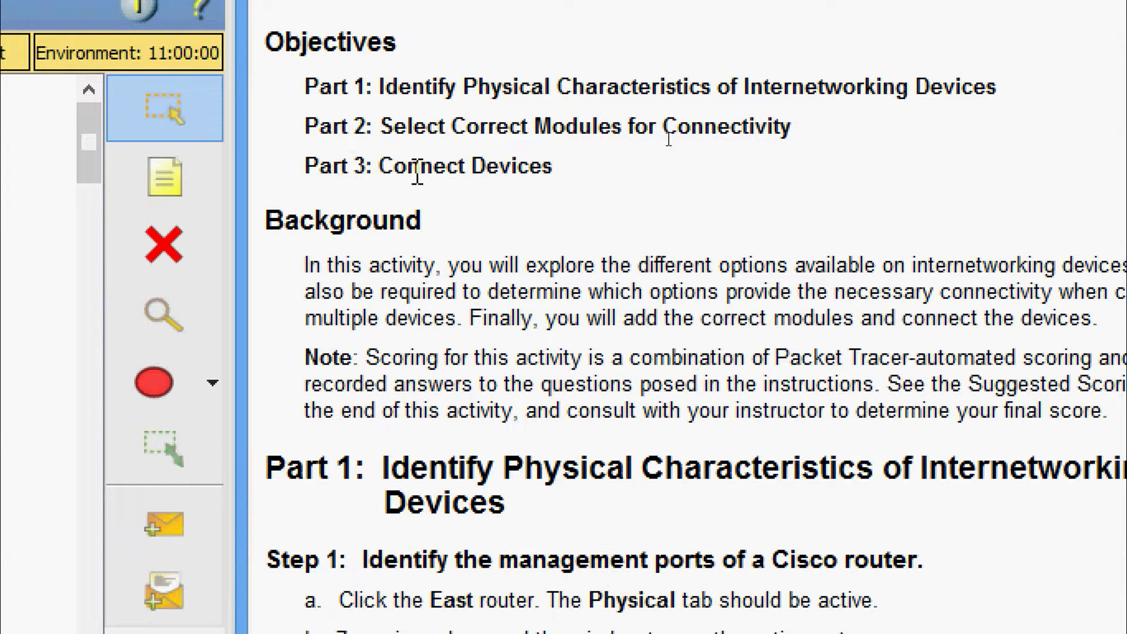
# Step: Read the activity objectives and the Part 1 Step 1 instructions on identifying the management ports of a Cisco router
pyautogui.moveTo(305, 167); pyautogui.dragTo(553, 173)
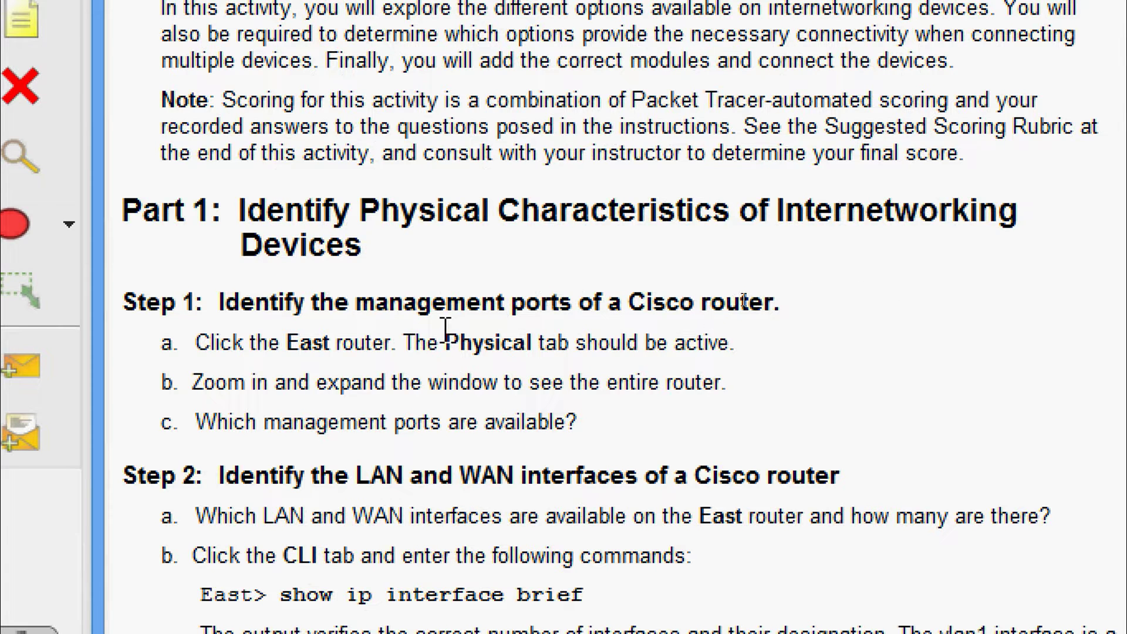
pyautogui.moveTo(189, 349); pyautogui.dragTo(385, 346)
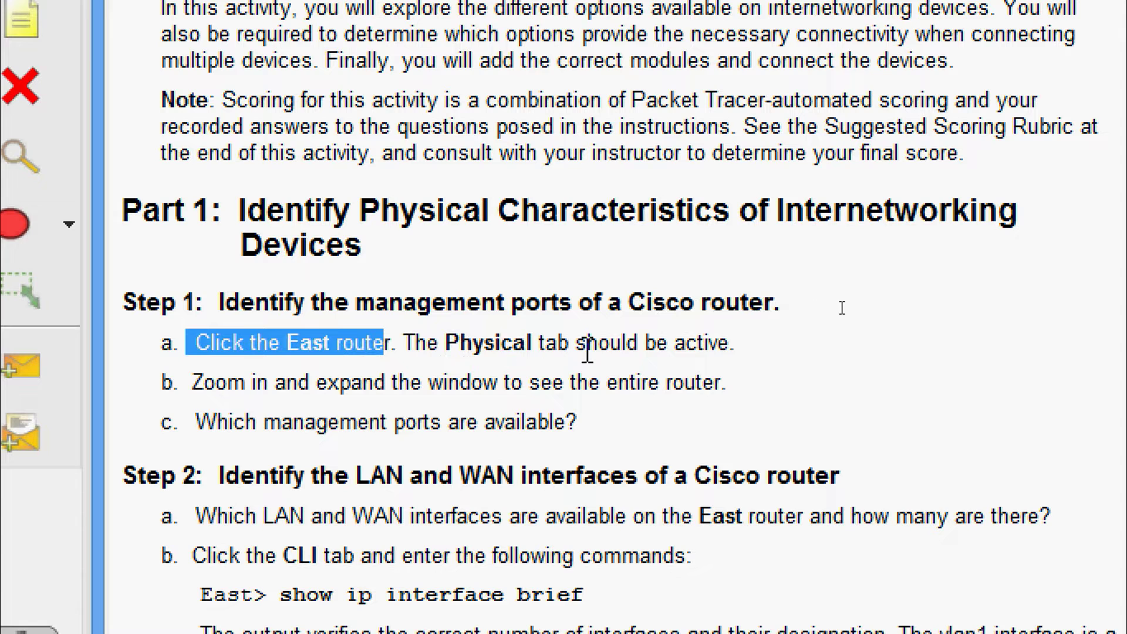
pyautogui.moveTo(195, 382); pyautogui.dragTo(709, 384)
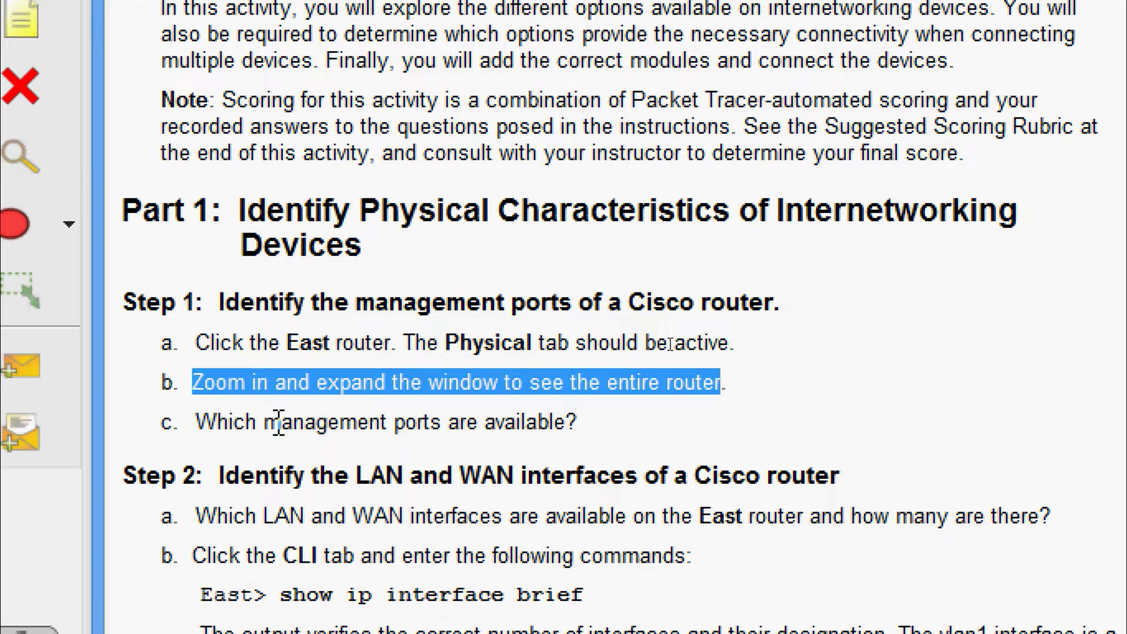
pyautogui.moveTo(196, 423); pyautogui.dragTo(579, 422)
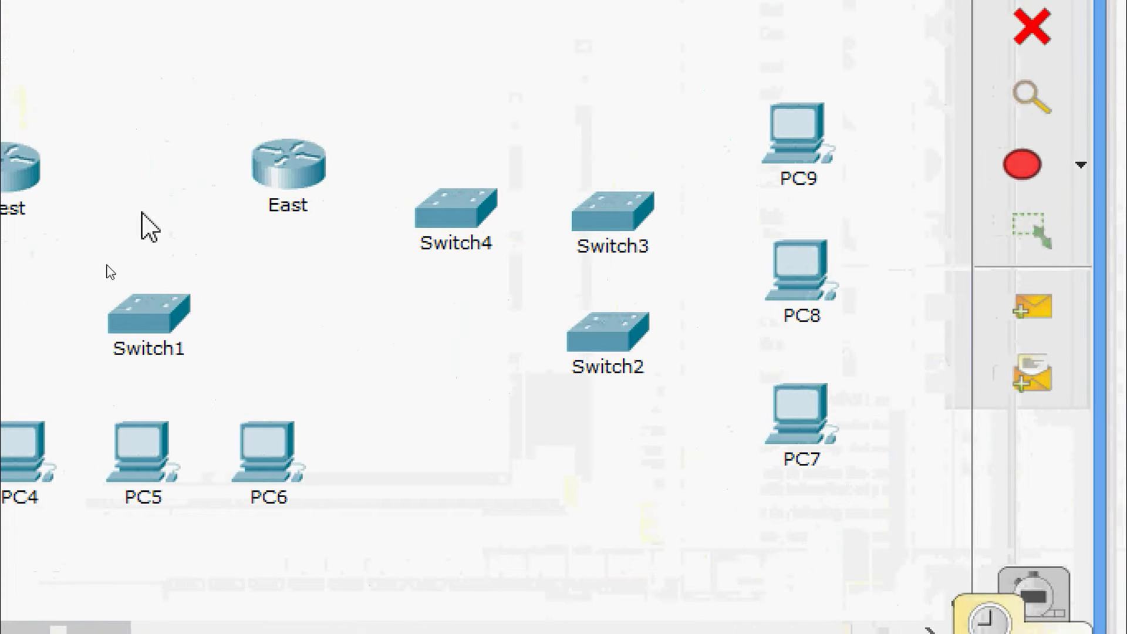
# Step: Open the East router's physical device view and zoom in to examine its management ports
pyautogui.click(287, 171)
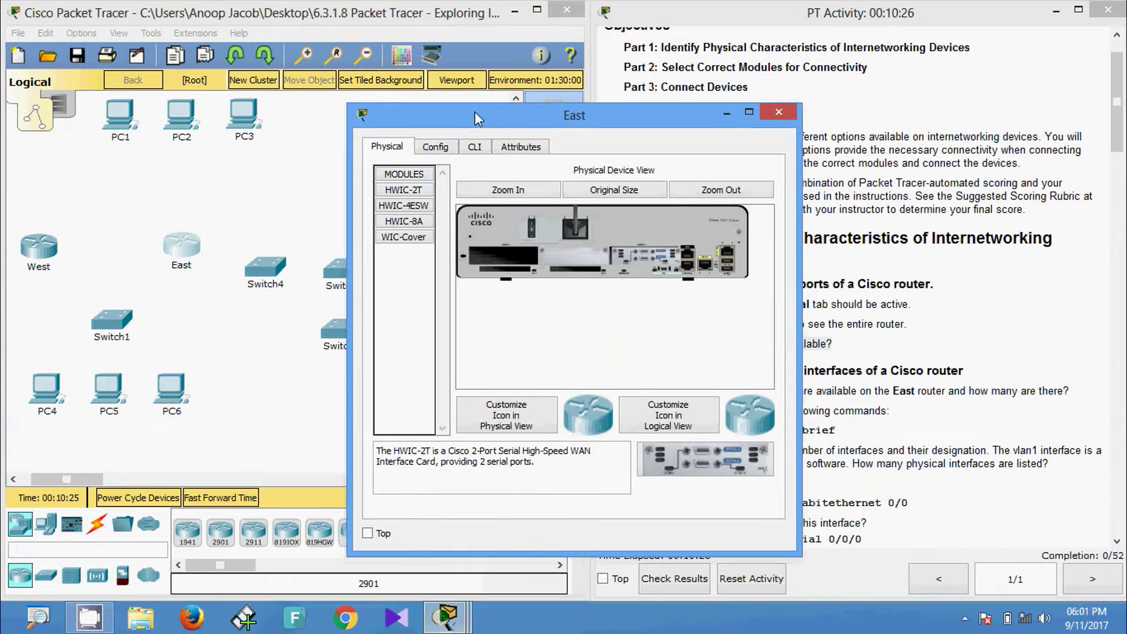
pyautogui.moveTo(474, 111); pyautogui.dragTo(493, 92)
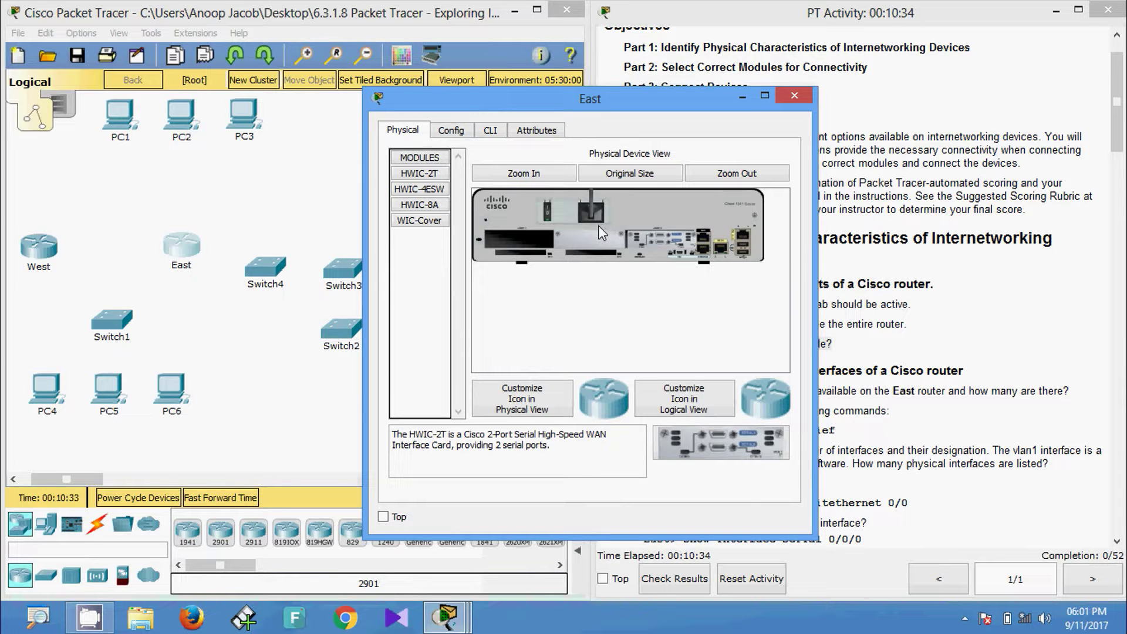
pyautogui.click(532, 176)
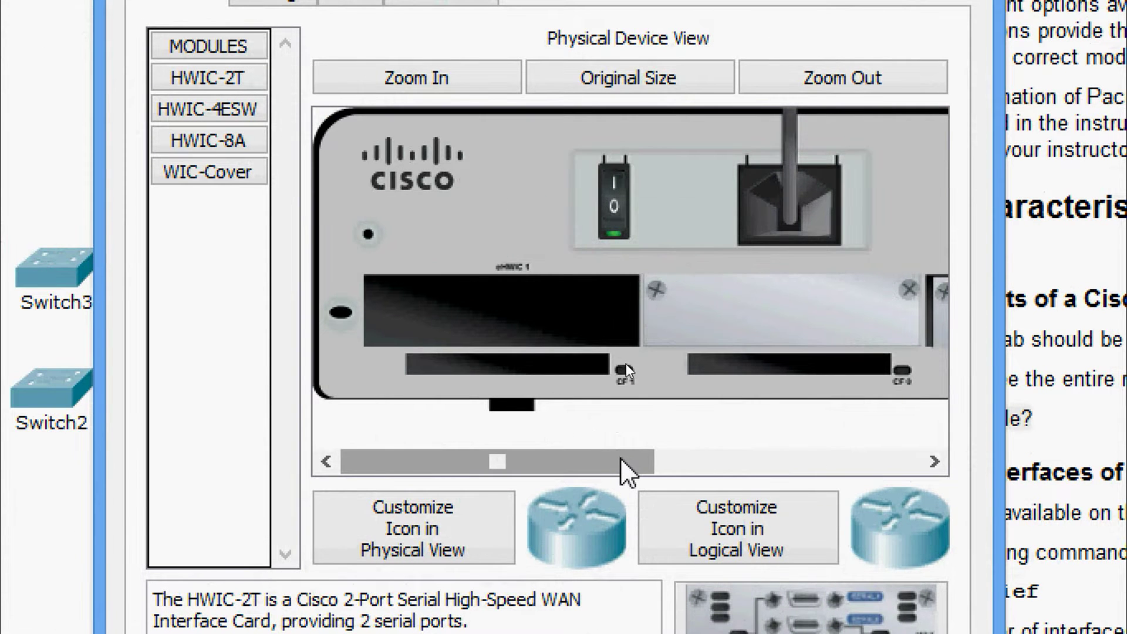
pyautogui.moveTo(618, 450); pyautogui.dragTo(931, 463)
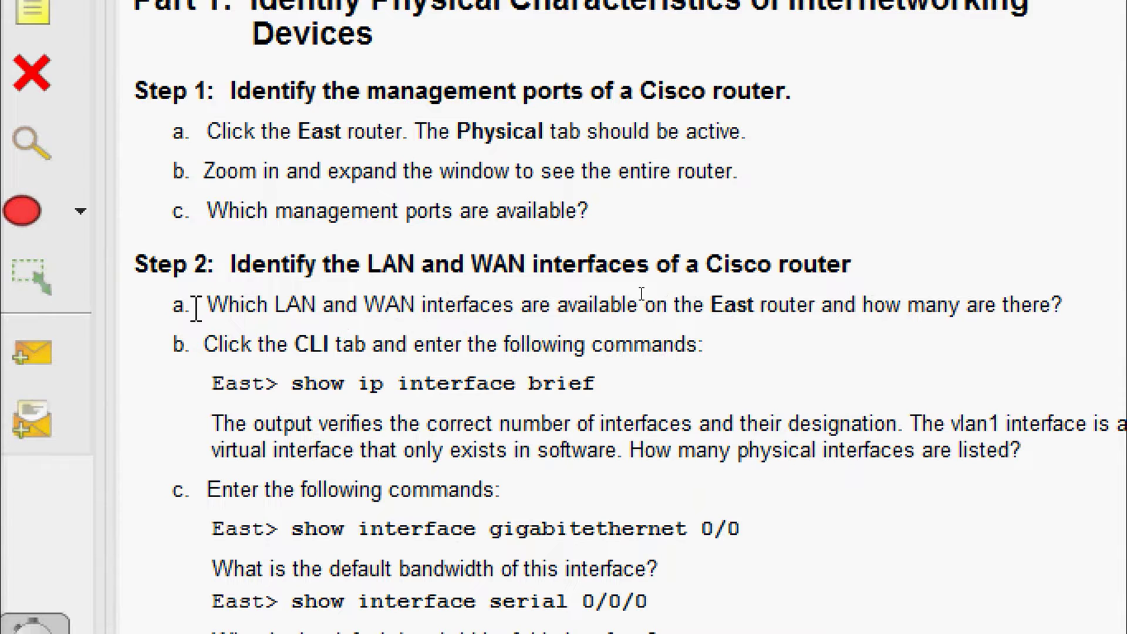
# Step: Review the Step 2 question on East's LAN and WAN interfaces and the show ip interface brief instruction
pyautogui.moveTo(228, 305); pyautogui.dragTo(1065, 308)
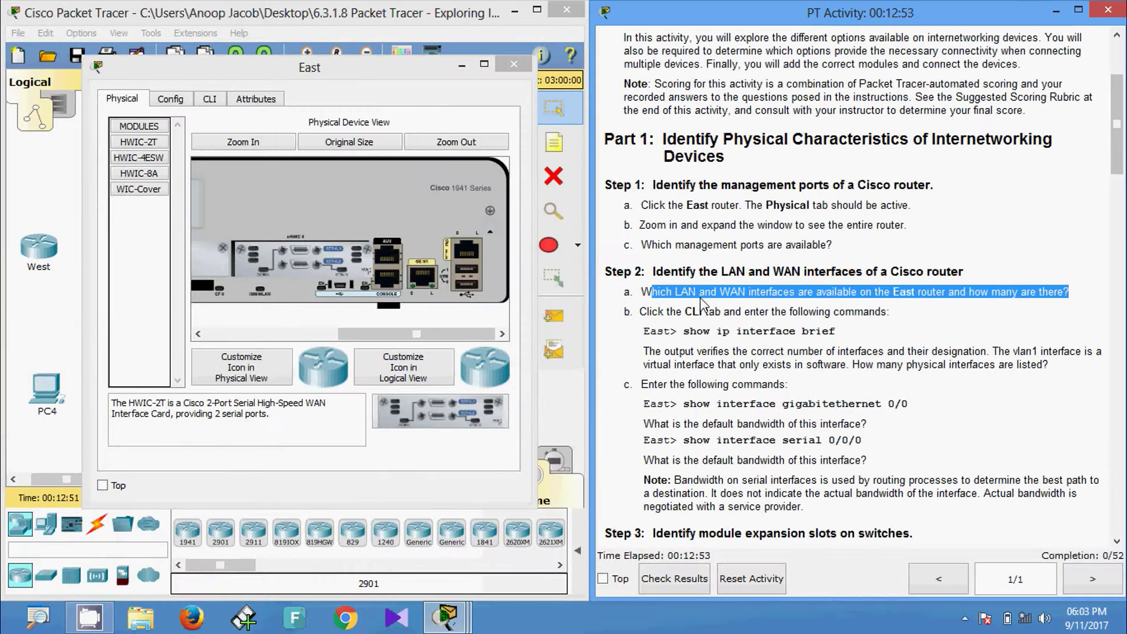
pyautogui.moveTo(373, 69); pyautogui.dragTo(688, 66)
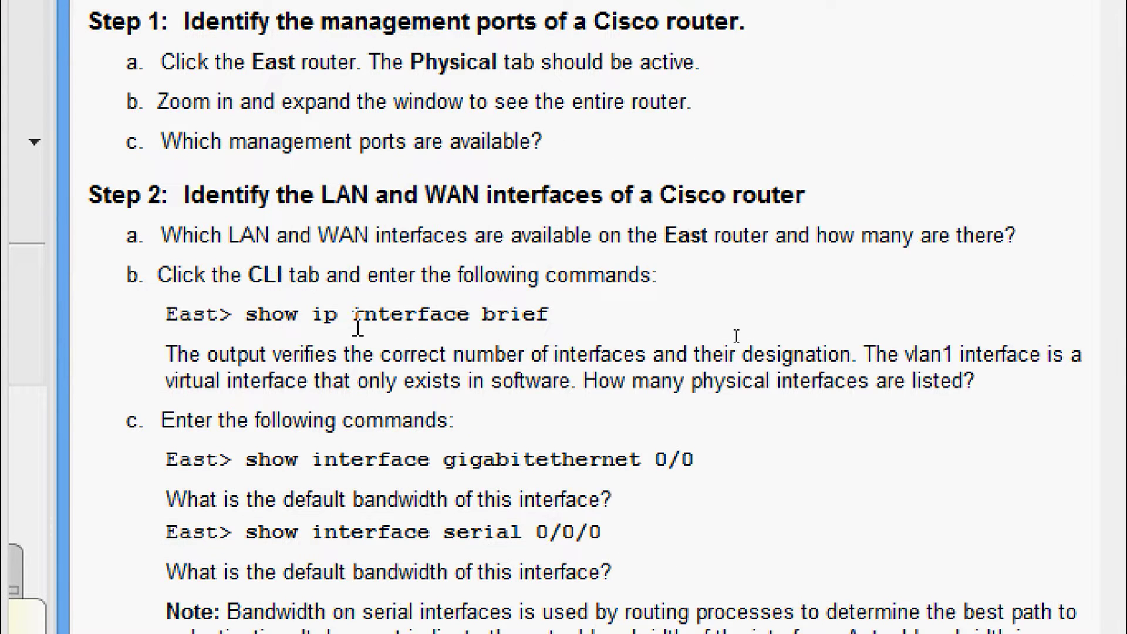
pyautogui.moveTo(243, 317); pyautogui.dragTo(515, 321)
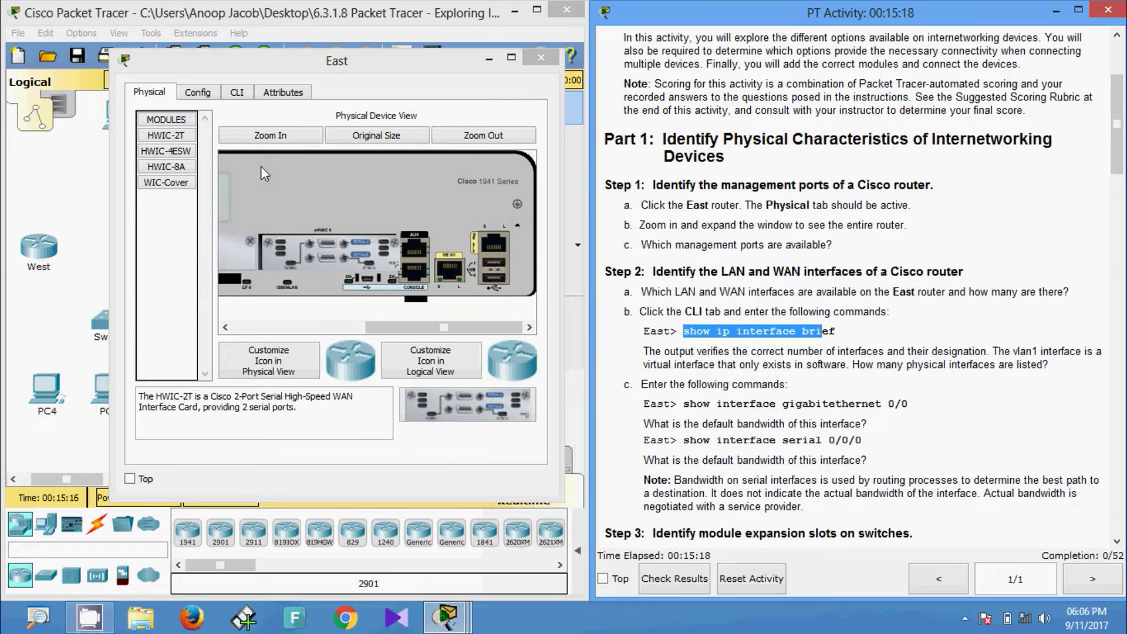
# Step: Start a command-line session on the East router and enter privileged EXEC mode with the enable command
pyautogui.click(237, 93)
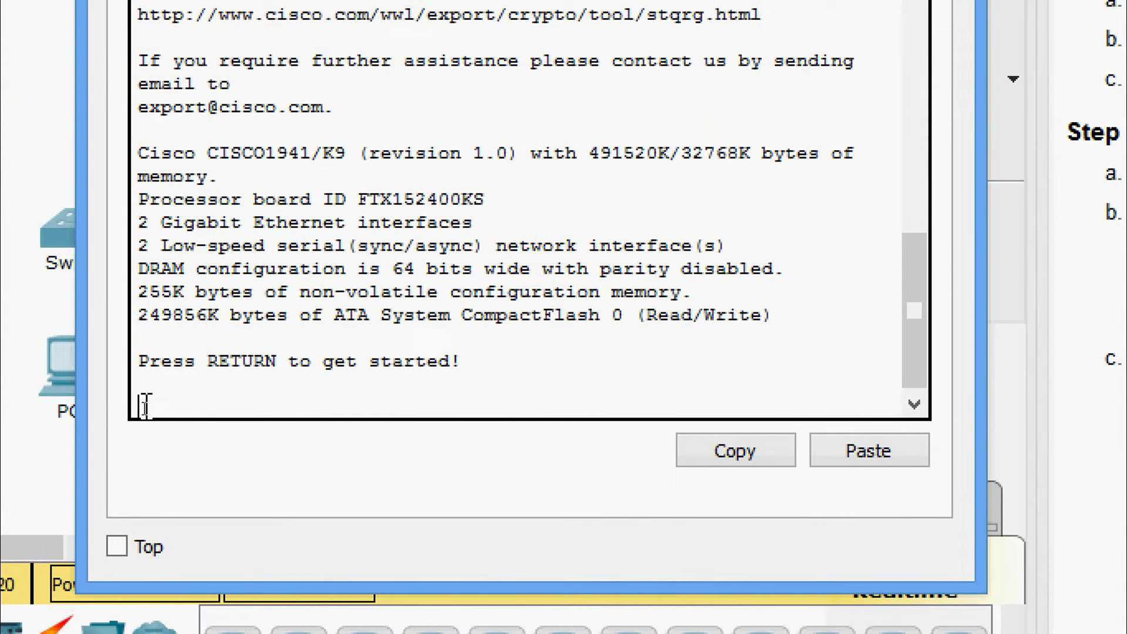
pyautogui.press('Return')
pyautogui.press('Return')
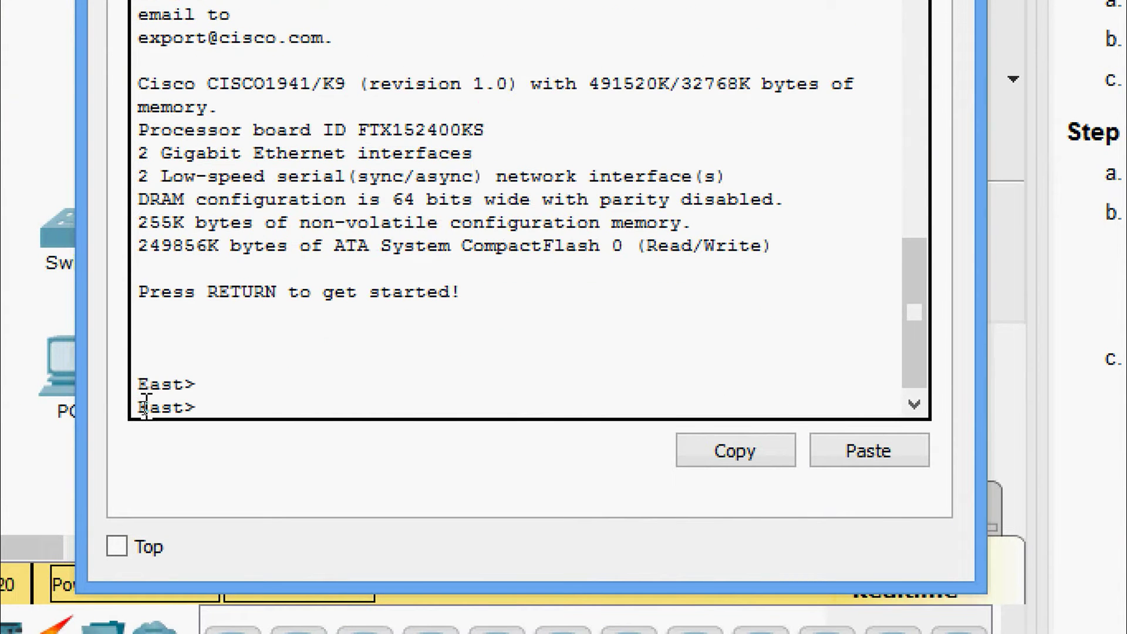
pyautogui.write('ena')
pyautogui.press('Tab')
pyautogui.press('Return')
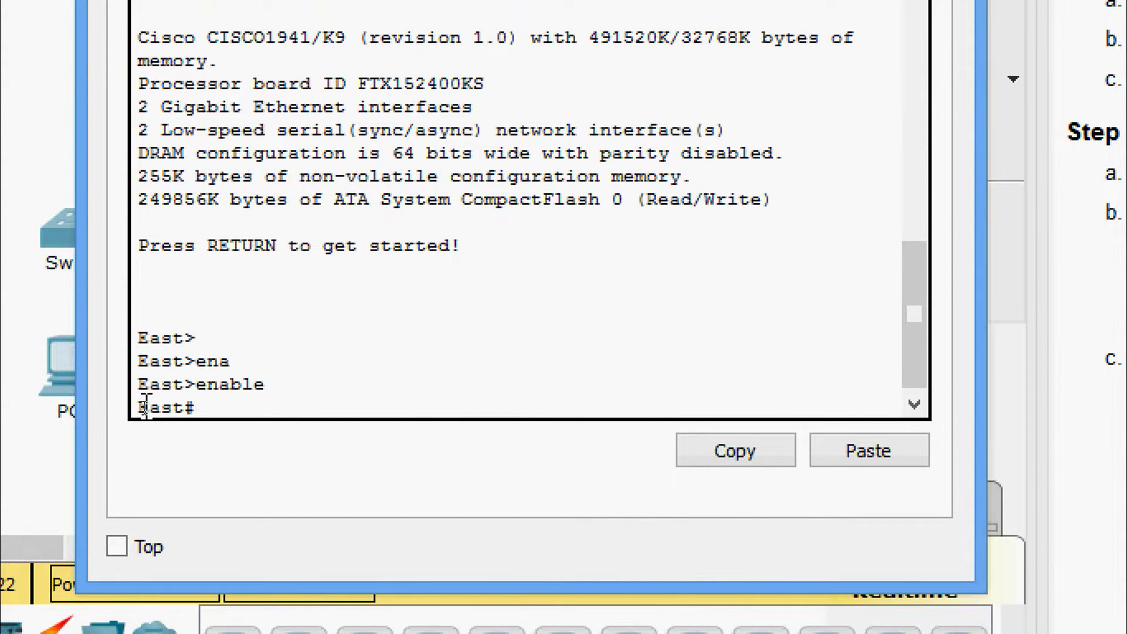
# Step: Run show ip interface brief on the East router
pyautogui.write('sh')
pyautogui.press('Tab')
pyautogui.write('i')
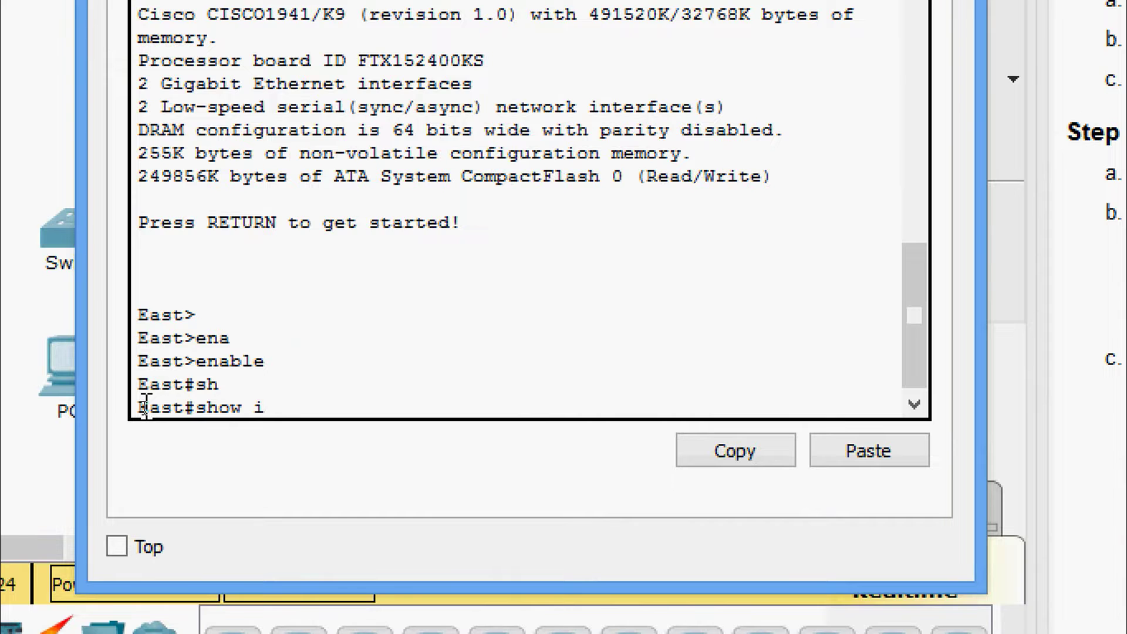
pyautogui.write('p inter')
pyautogui.press('Tab')
pyautogui.write('b')
pyautogui.press('Tab')
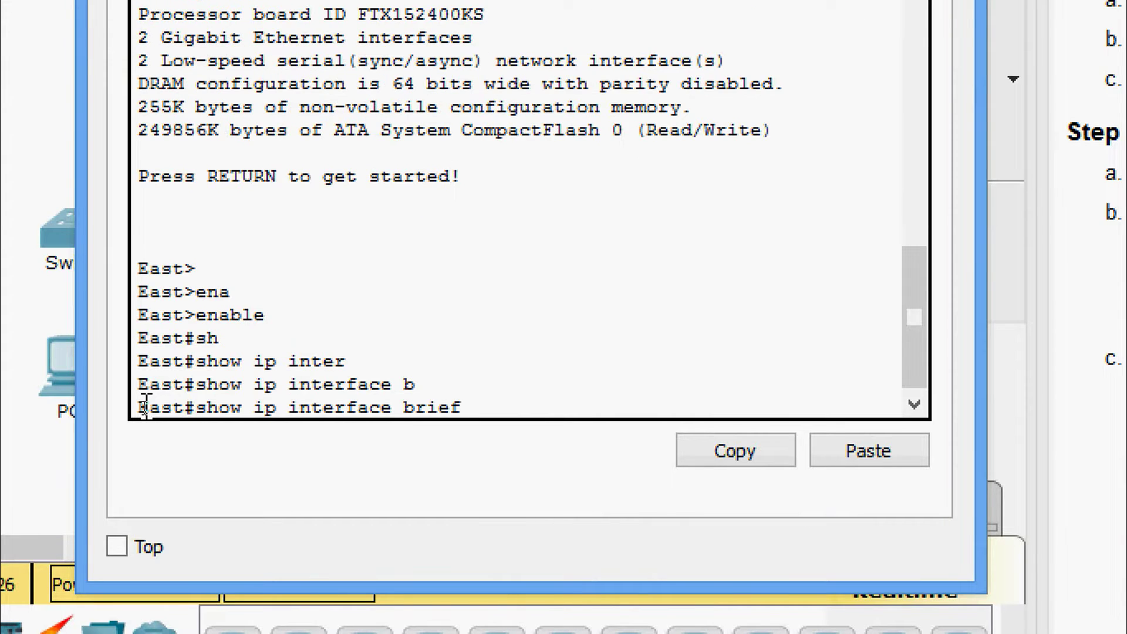
pyautogui.press('Return')
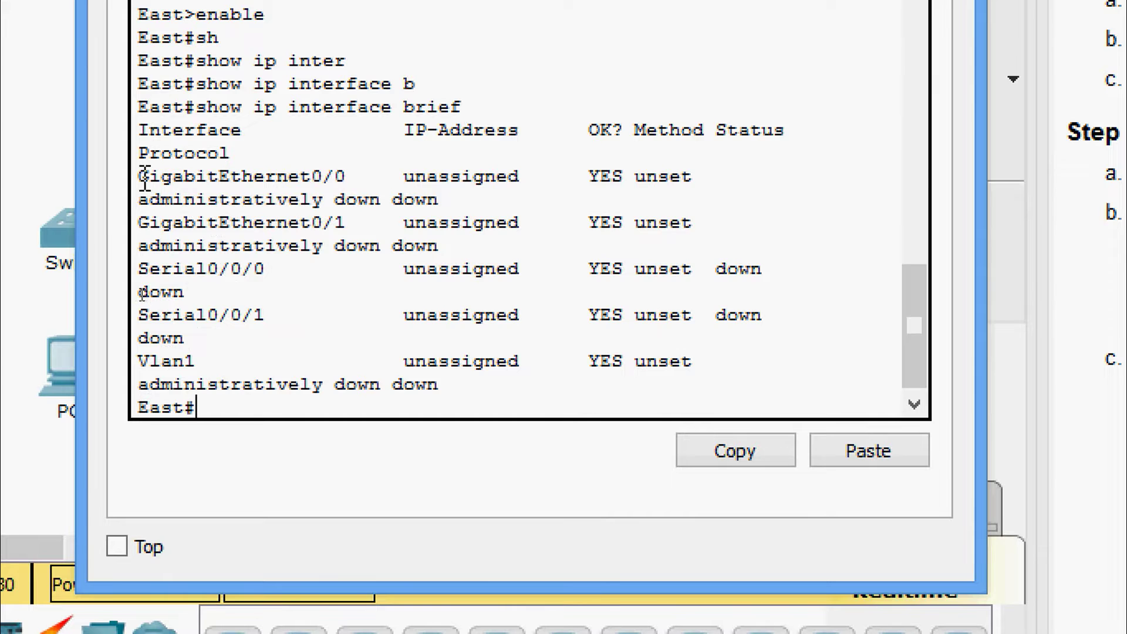
# Step: Examine the GigabitEthernet and Serial entries in the interface summary to identify the physical interfaces
pyautogui.moveTo(144, 177); pyautogui.dragTo(225, 178)
pyautogui.moveTo(365, 188); pyautogui.dragTo(506, 193)
pyautogui.click(218, 232)
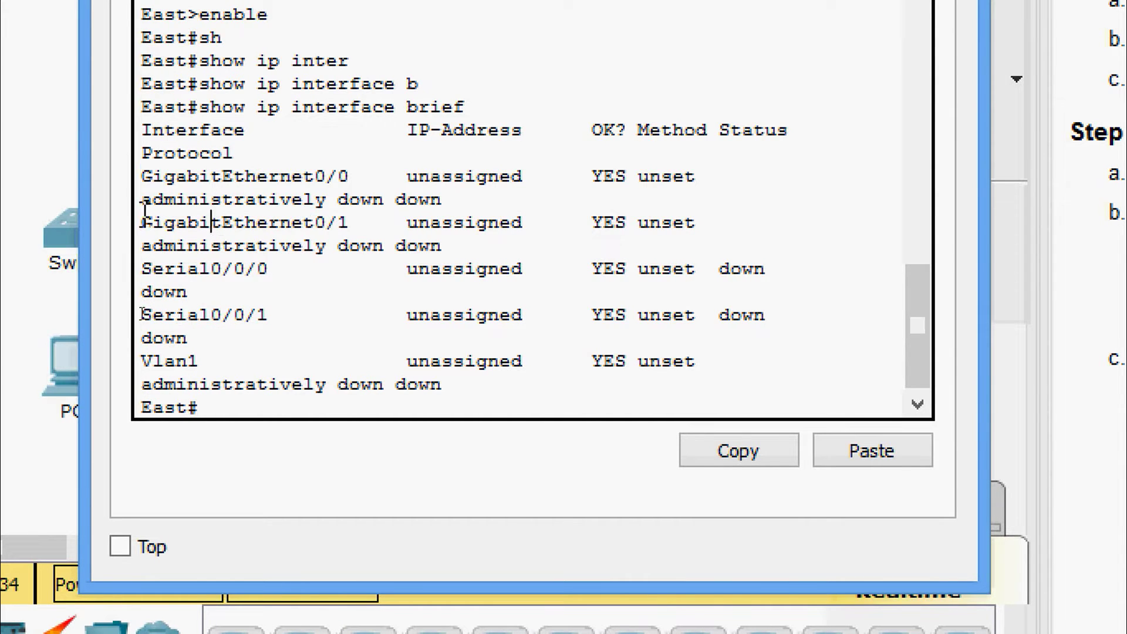
pyautogui.moveTo(142, 223); pyautogui.dragTo(372, 227)
pyautogui.moveTo(142, 268); pyautogui.dragTo(292, 270)
pyautogui.moveTo(149, 315); pyautogui.dragTo(287, 315)
pyautogui.moveTo(153, 176); pyautogui.dragTo(810, 308)
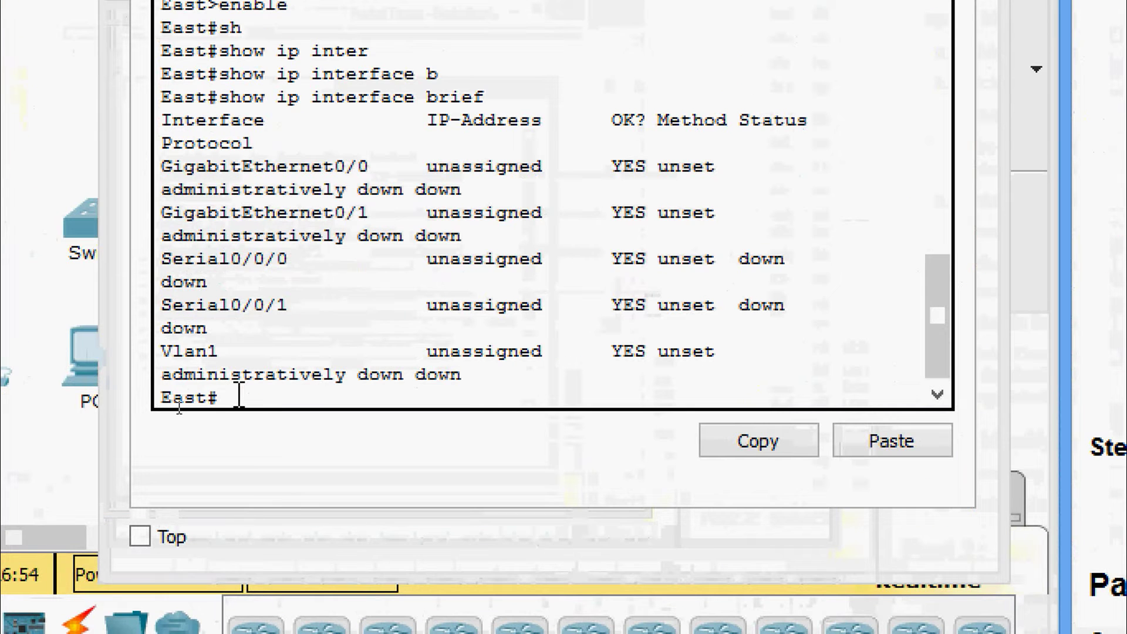
# Step: Run show interfaces gigabitEthernet 0/0 on the East router
pyautogui.click(239, 397)
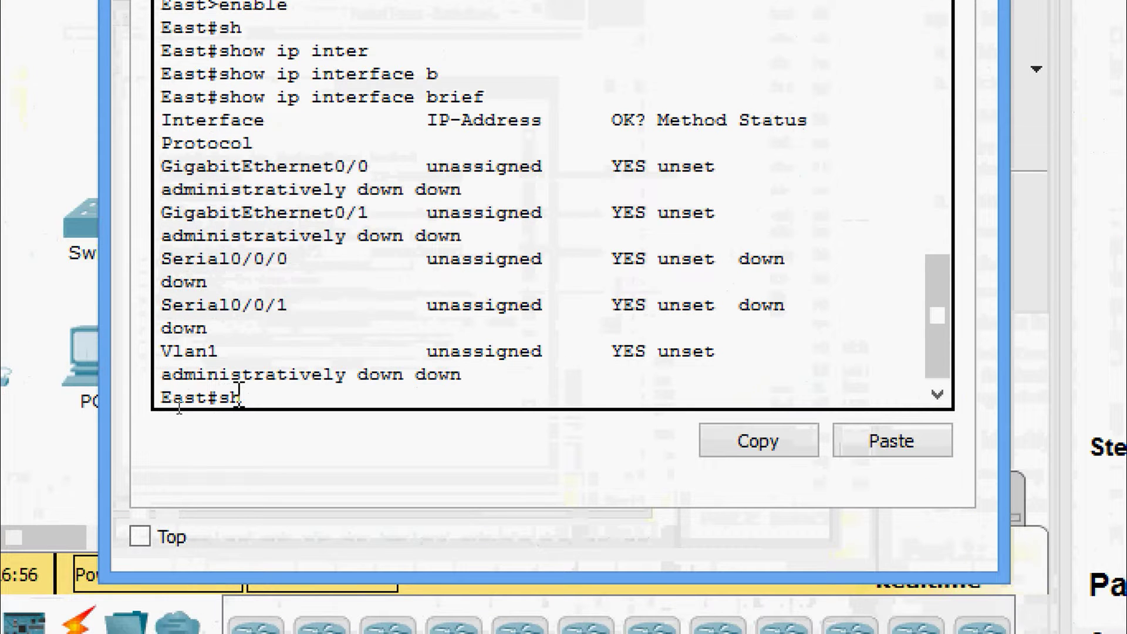
pyautogui.press('Tab')
pyautogui.write('inter')
pyautogui.press('Tab')
pyautogui.write('gi')
pyautogui.press('Tab')
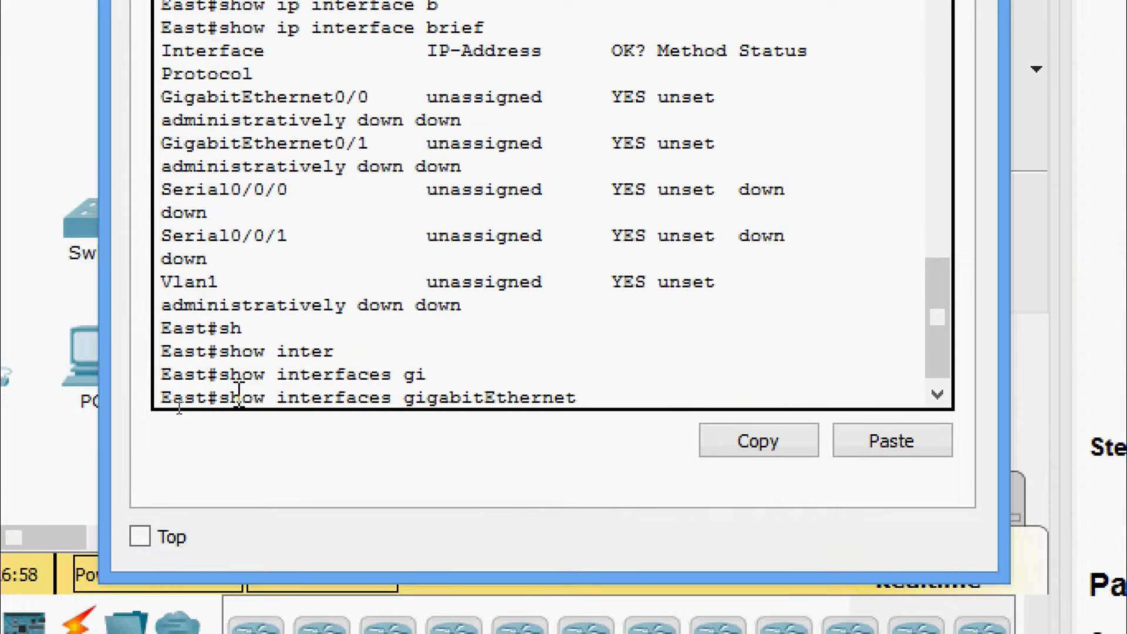
pyautogui.write('0/0')
pyautogui.press('Return')
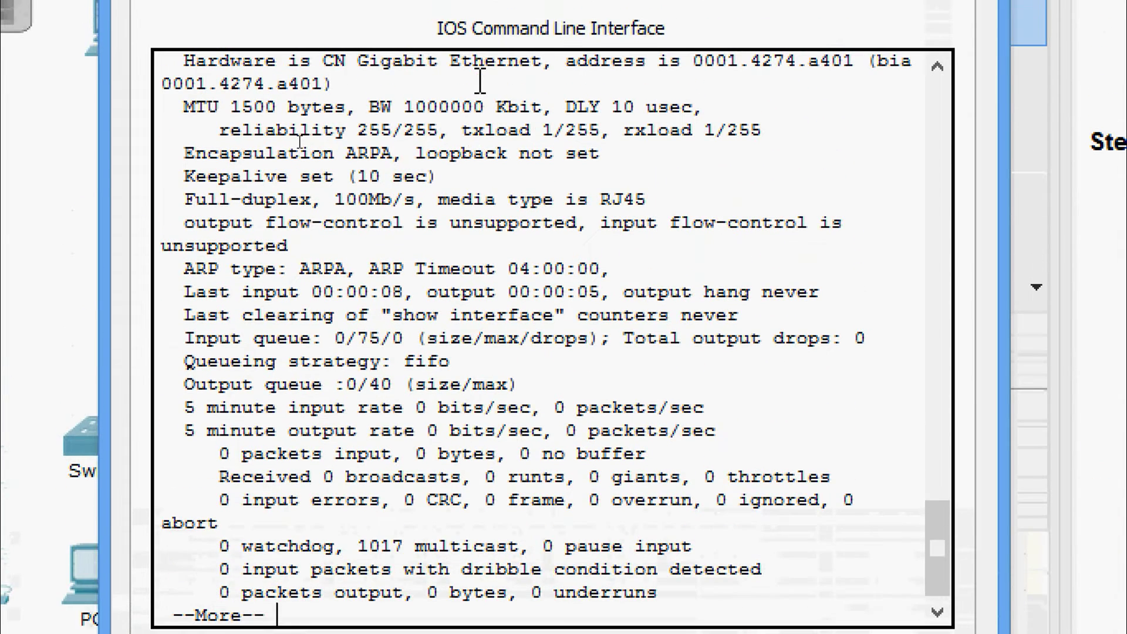
# Step: Examine the GigabitEthernet 0/0 output for the interface's default bandwidth
pyautogui.moveTo(931, 534); pyautogui.dragTo(937, 502)
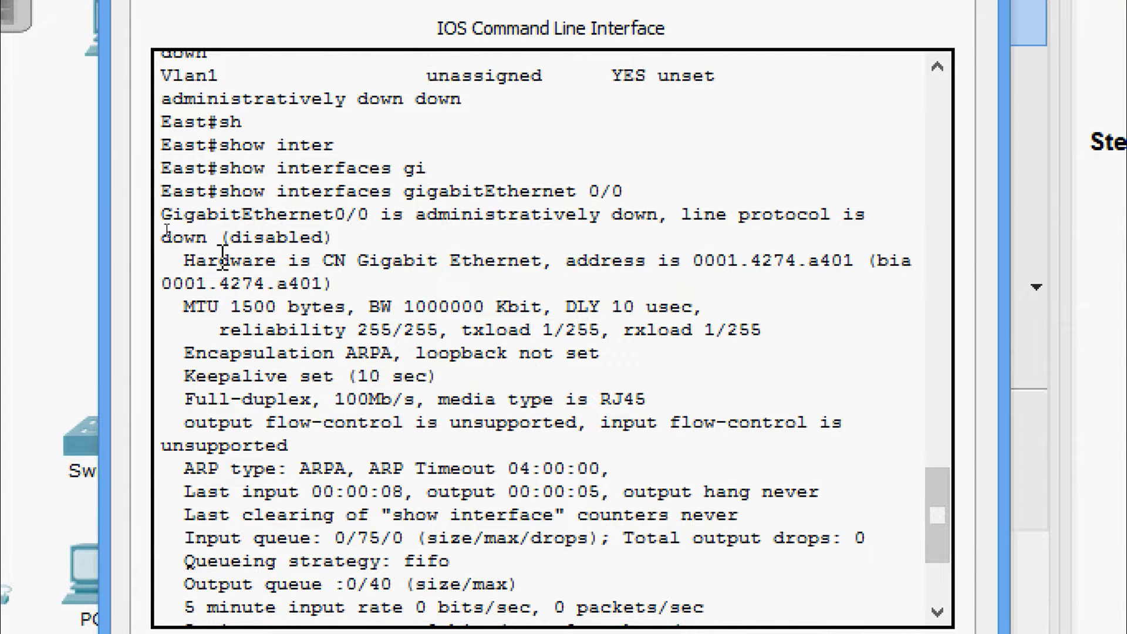
pyautogui.moveTo(195, 260); pyautogui.dragTo(402, 293)
pyautogui.moveTo(325, 310); pyautogui.dragTo(544, 307)
pyautogui.click(374, 309)
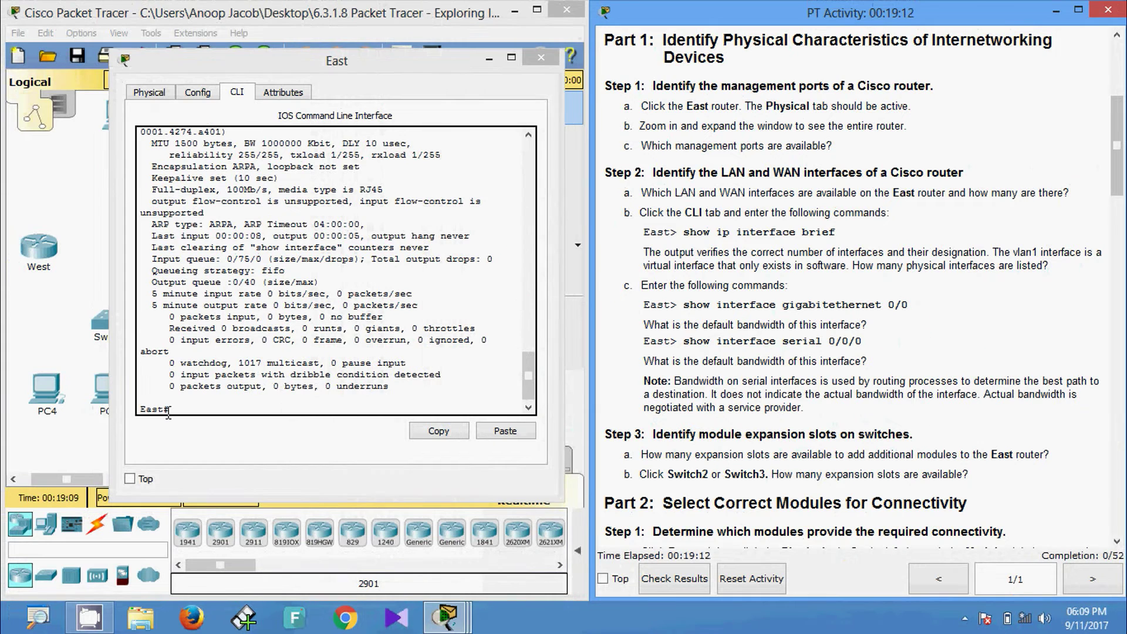
# Step: Run show interfaces serial 0/0/0 on the East router and examine the output for its default bandwidth
pyautogui.click(188, 409)
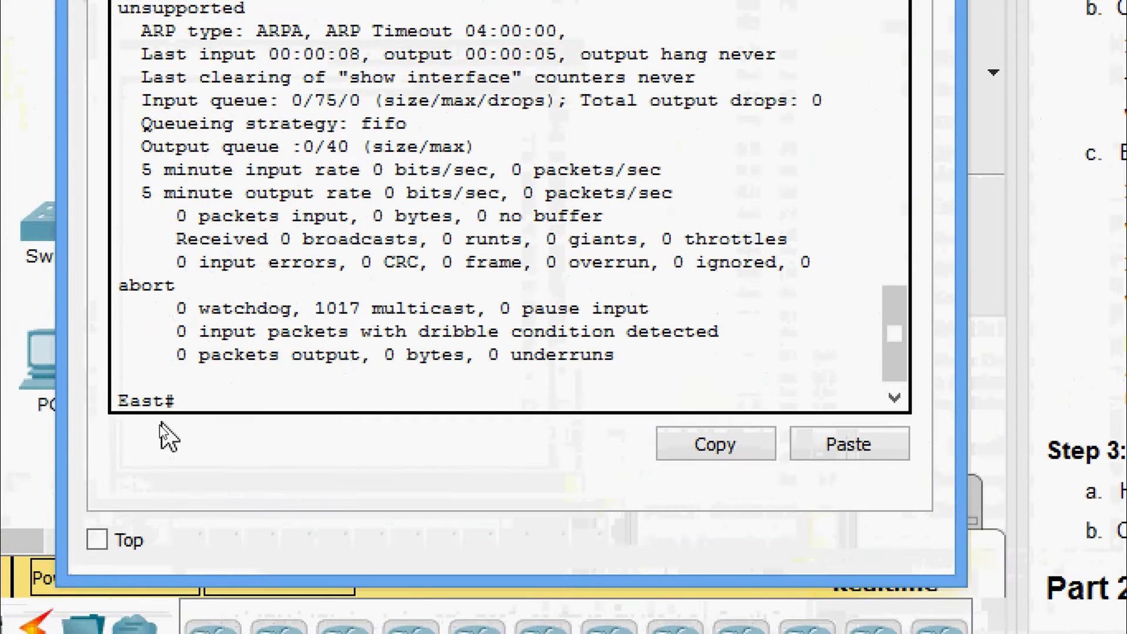
pyautogui.write('sh')
pyautogui.press('Tab')
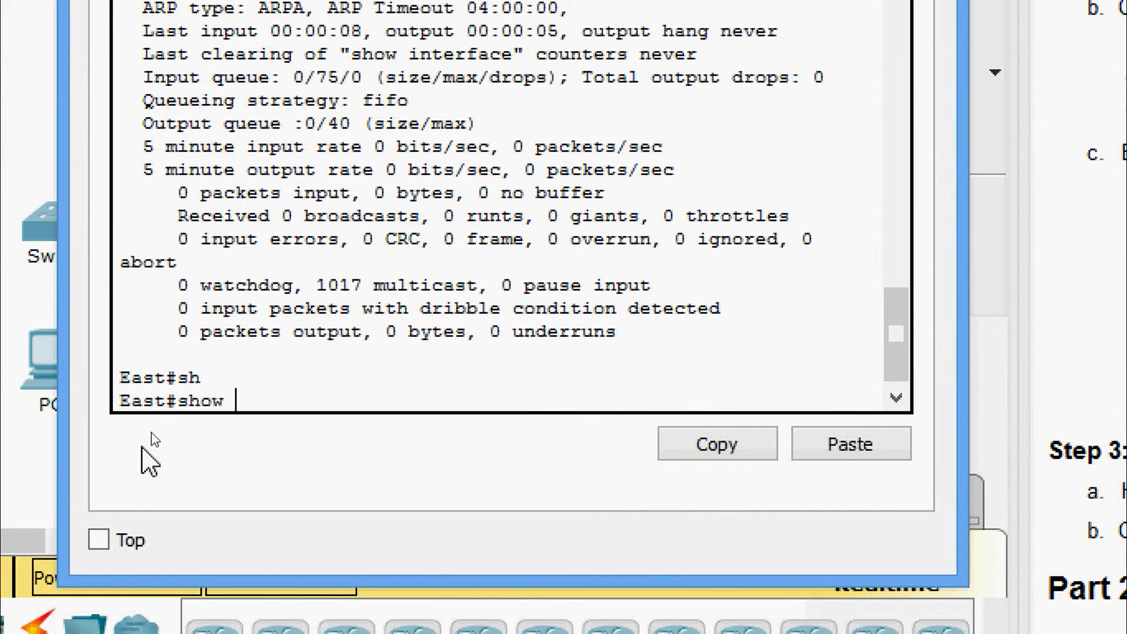
pyautogui.write('inter')
pyautogui.press('Tab')
pyautogui.write('se')
pyautogui.press('Tab')
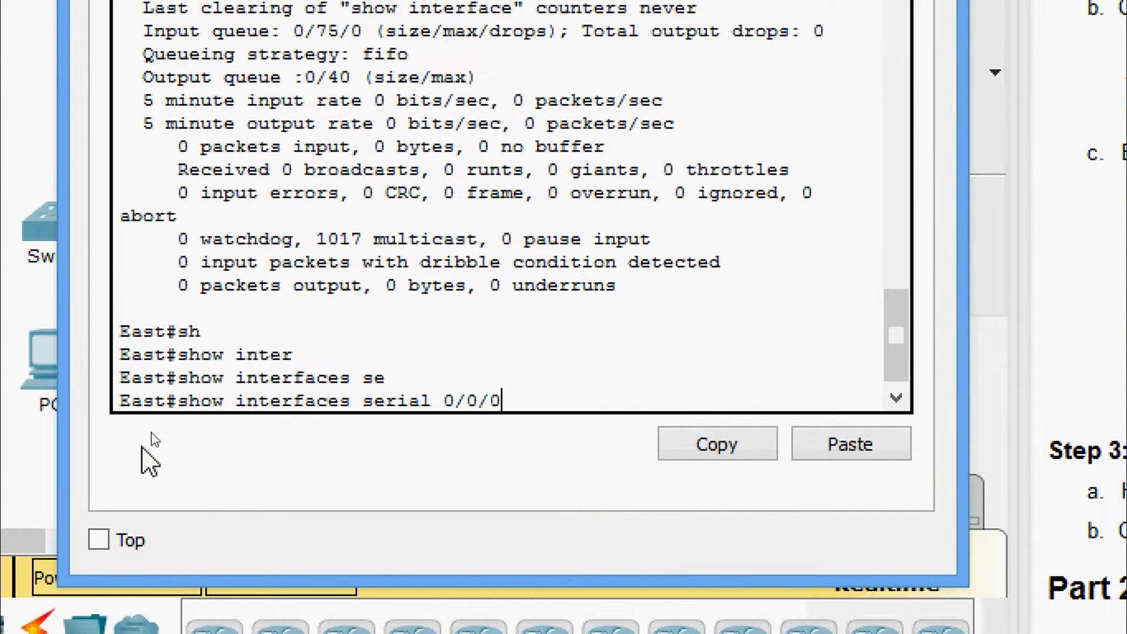
pyautogui.press('Return')
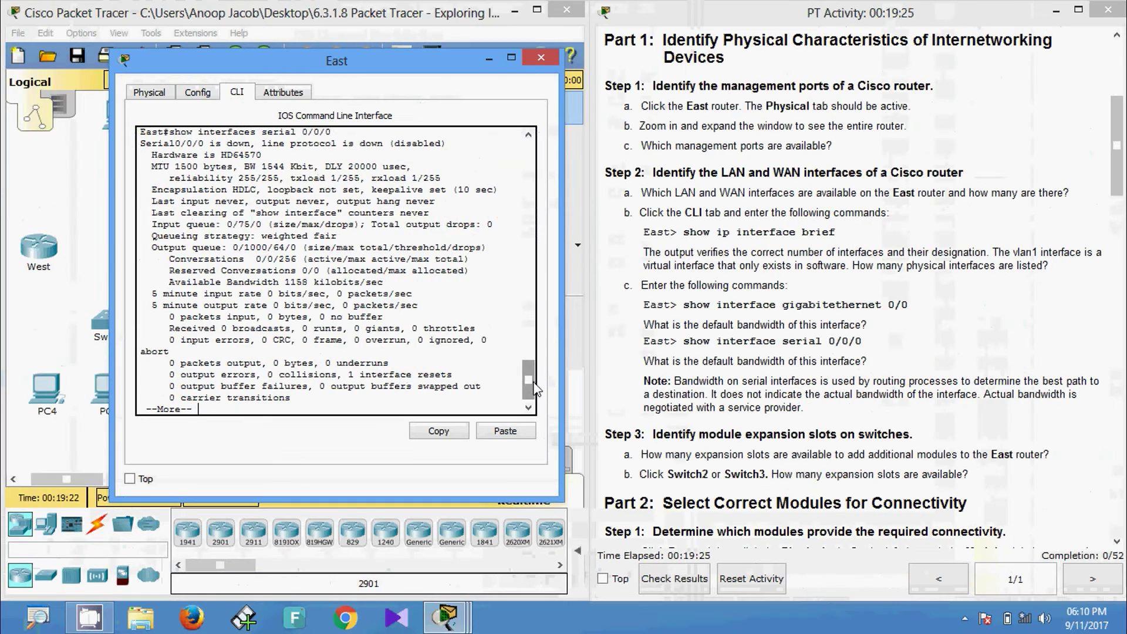
pyautogui.scroll(1, 534, 387)
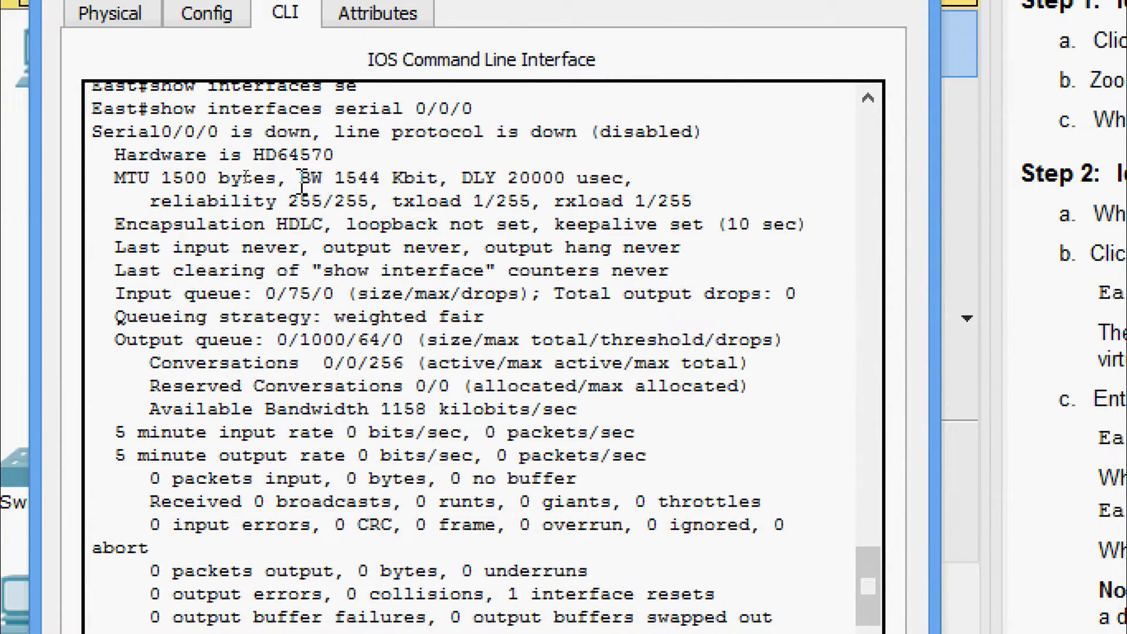
pyautogui.moveTo(300, 177); pyautogui.dragTo(435, 177)
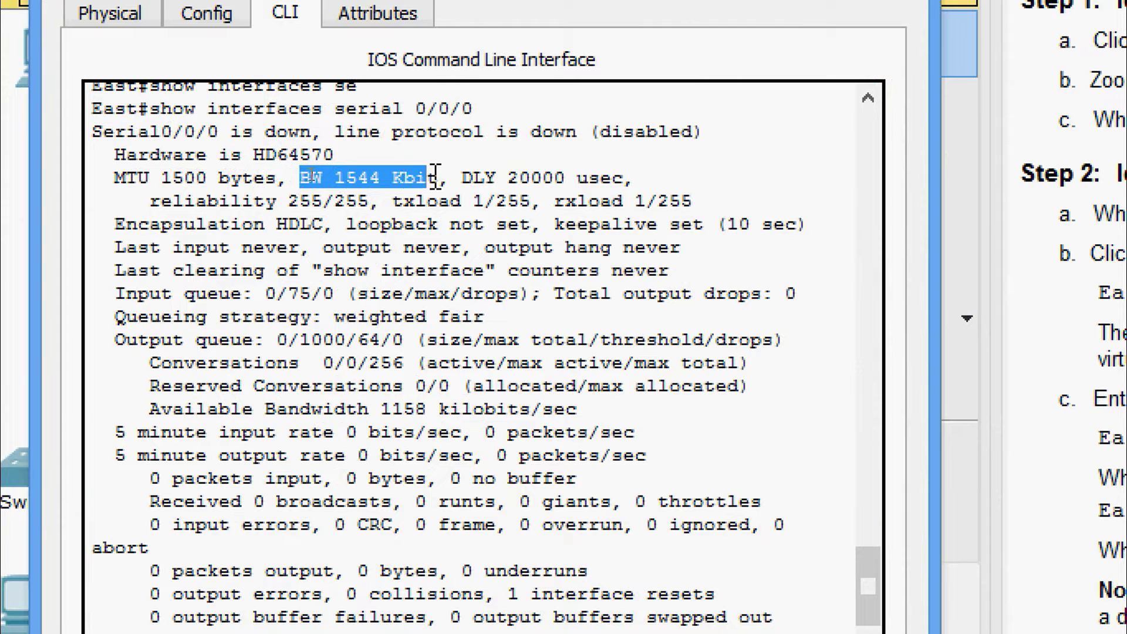
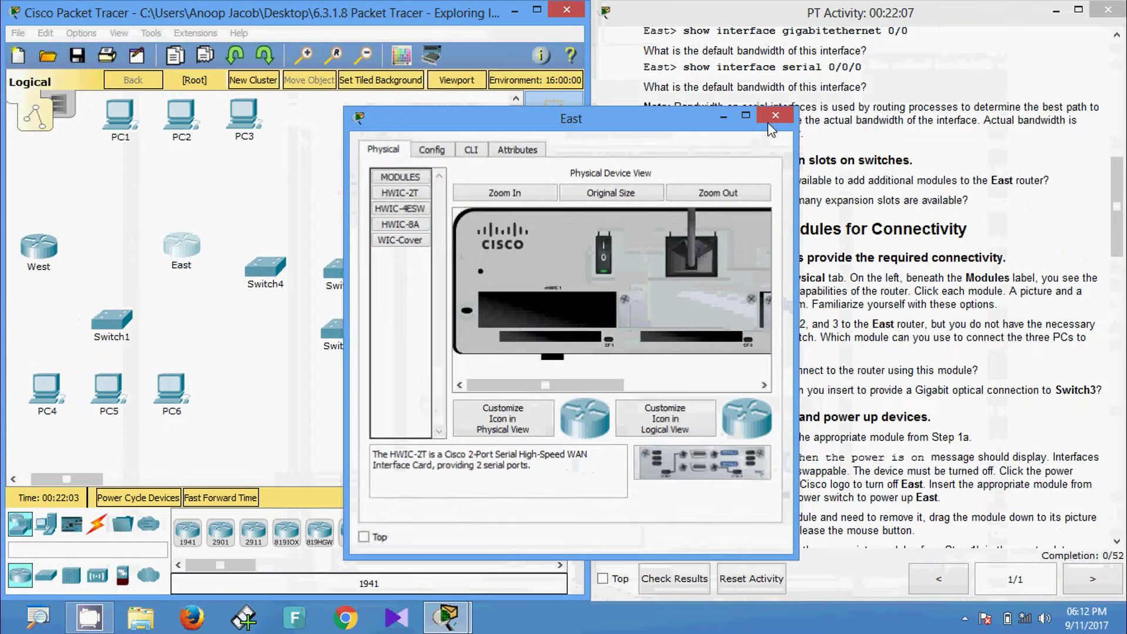
# Step: Close the East router window and inspect the physical views of Switch2 and Switch3 for available expansion slots
pyautogui.click(775, 115)
pyautogui.click(342, 331)
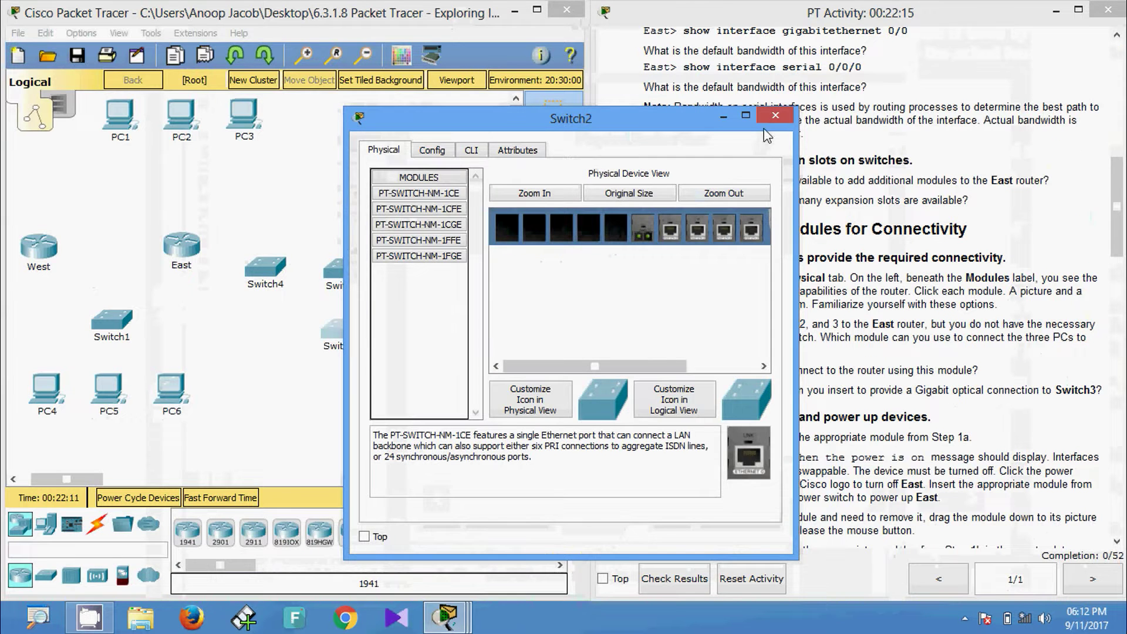
pyautogui.click(886, 41)
pyautogui.click(342, 270)
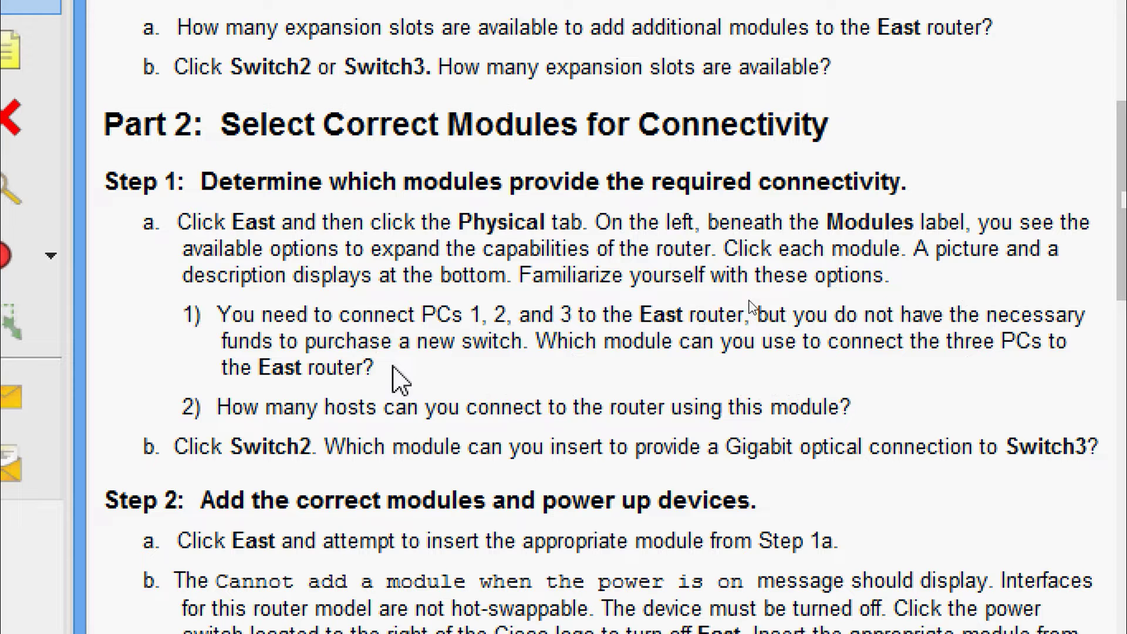
# Step: Review the Part 2 Step 1 instructions and open the East router's physical view to look over its available modules
pyautogui.moveTo(235, 228); pyautogui.dragTo(367, 232)
pyautogui.click(442, 247)
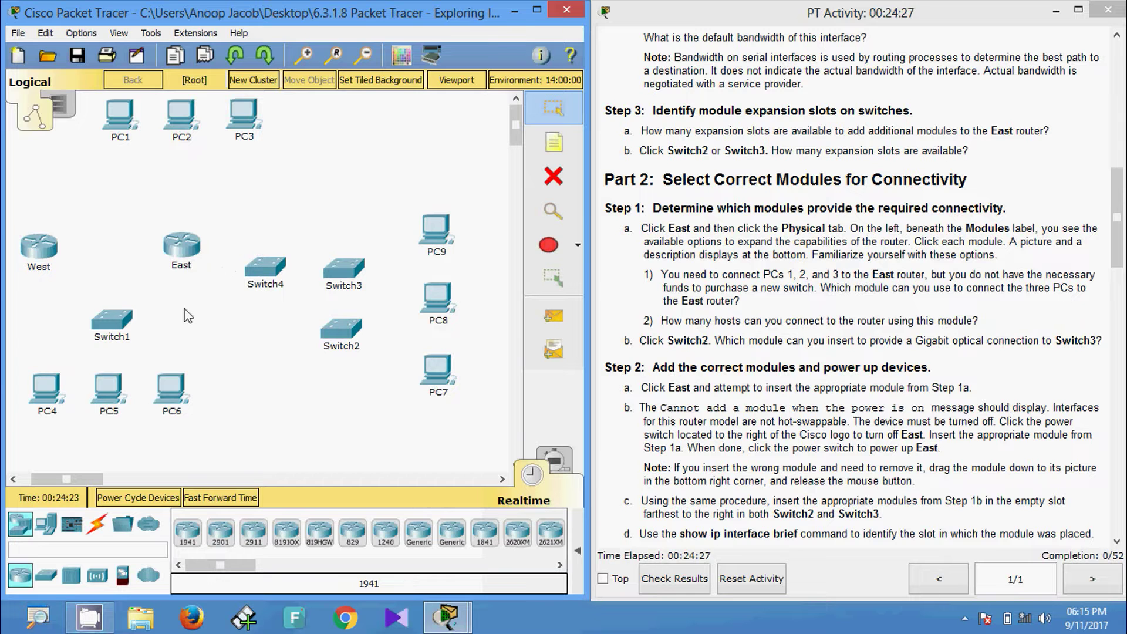
pyautogui.click(181, 247)
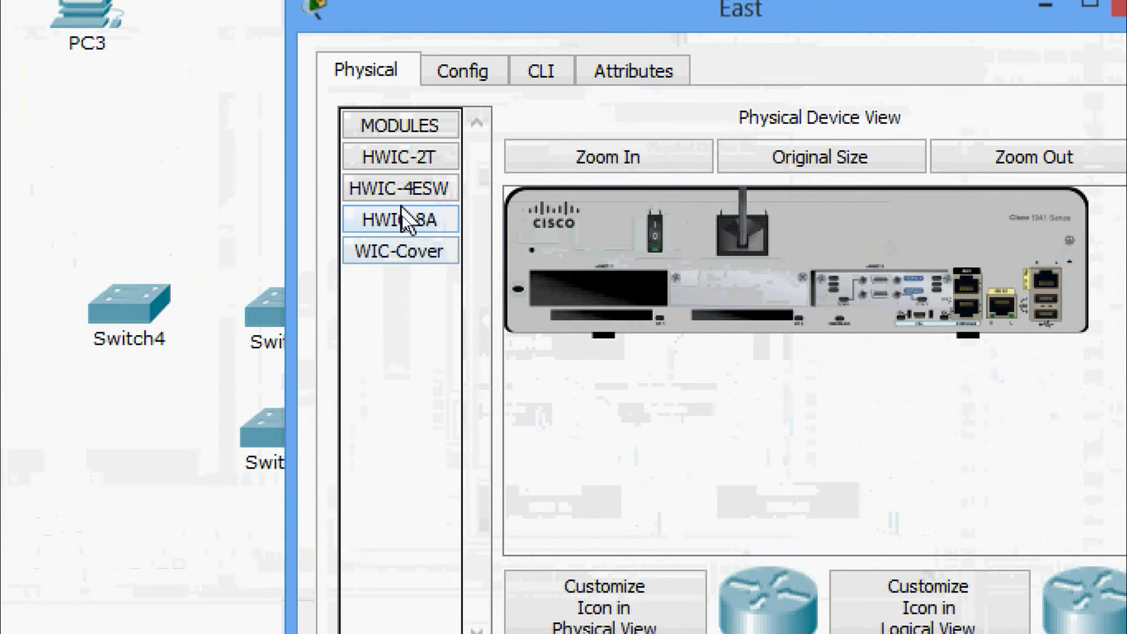
# Step: Review the descriptions of the East router's HWIC-4ESW, HWIC-8A and WIC-Cover modules to find one that can connect three PCs
pyautogui.click(408, 197)
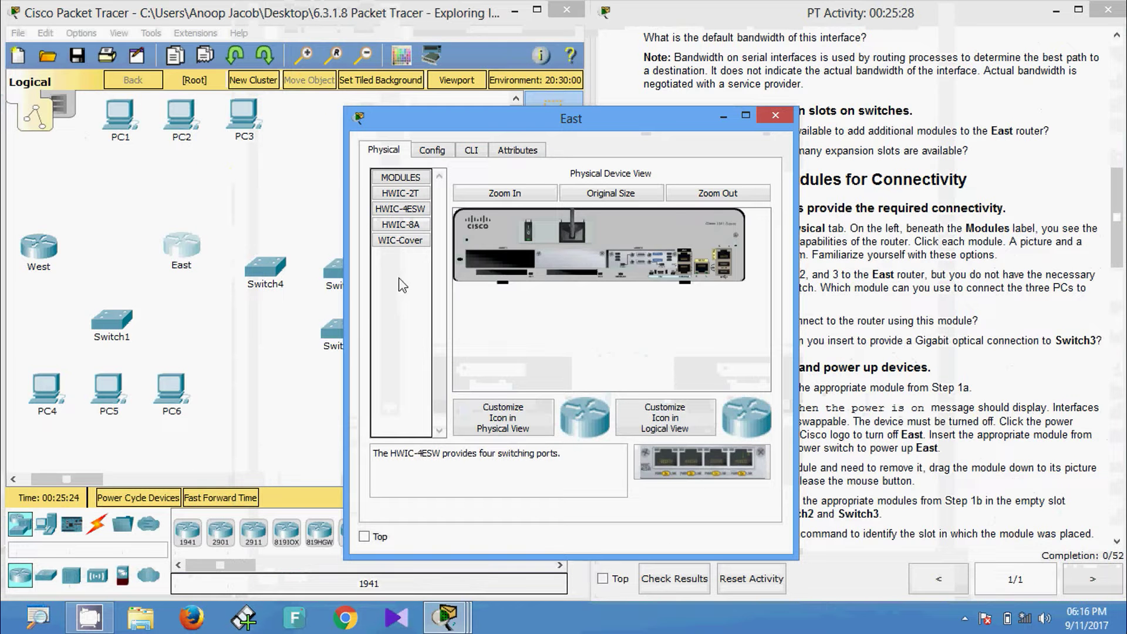
pyautogui.click(381, 227)
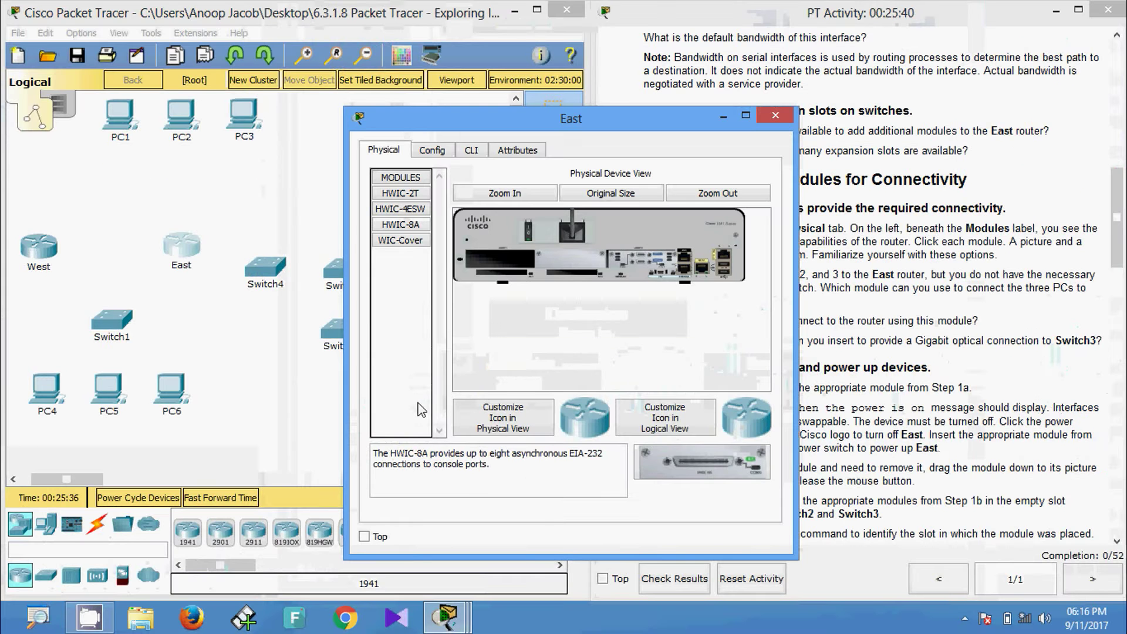
pyautogui.click(394, 247)
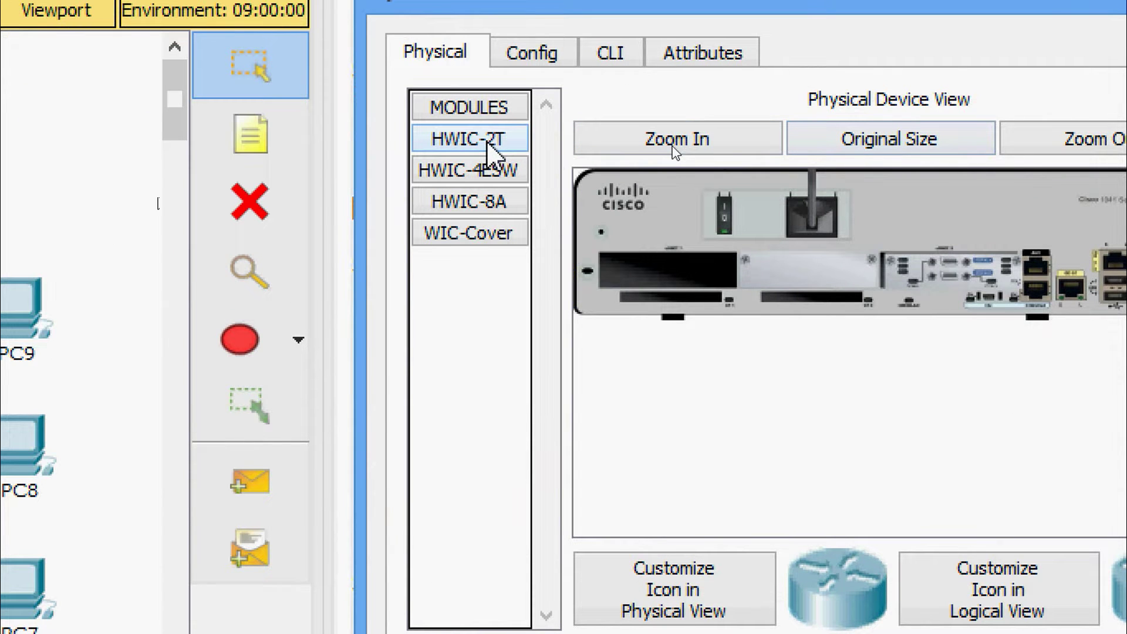
pyautogui.click(488, 170)
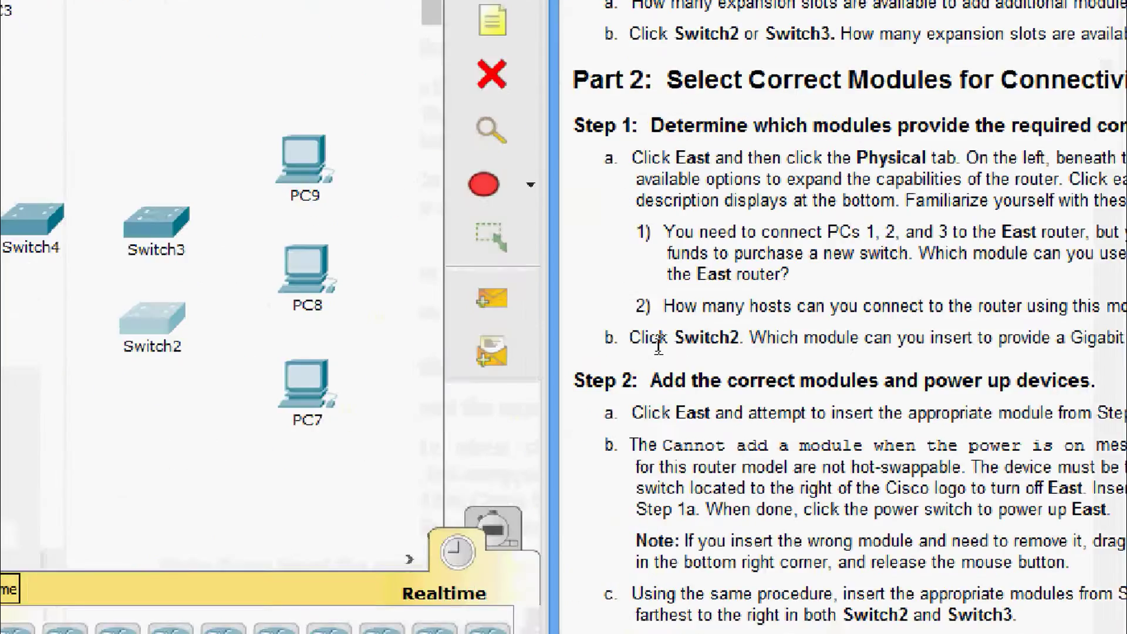
# Step: Open Switch2's physical view and review each available module from PT-SWITCH-NM-1CE to PT-SWITCH-NM-1FGE for a Gigabit optical connection
pyautogui.click(166, 322)
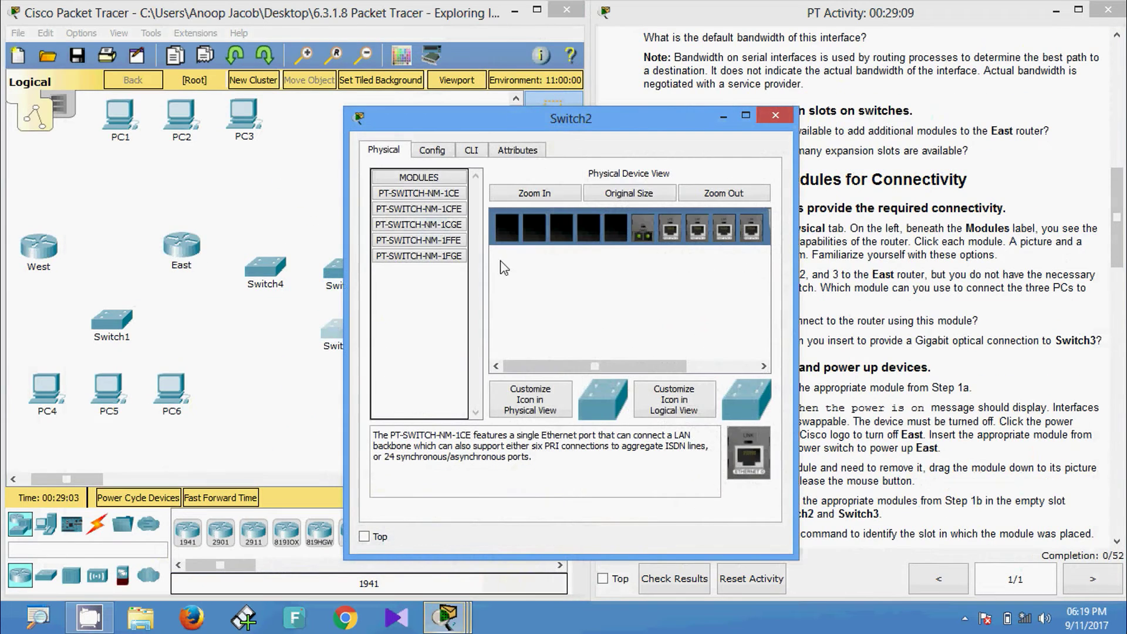
pyautogui.moveTo(563, 123); pyautogui.dragTo(707, 97)
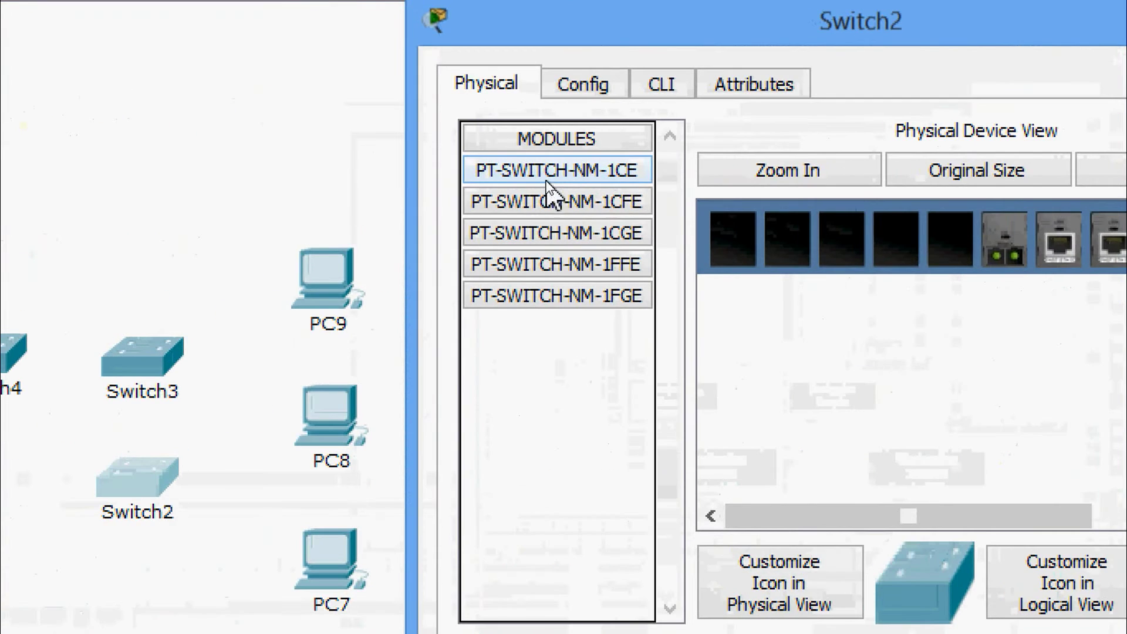
pyautogui.click(561, 178)
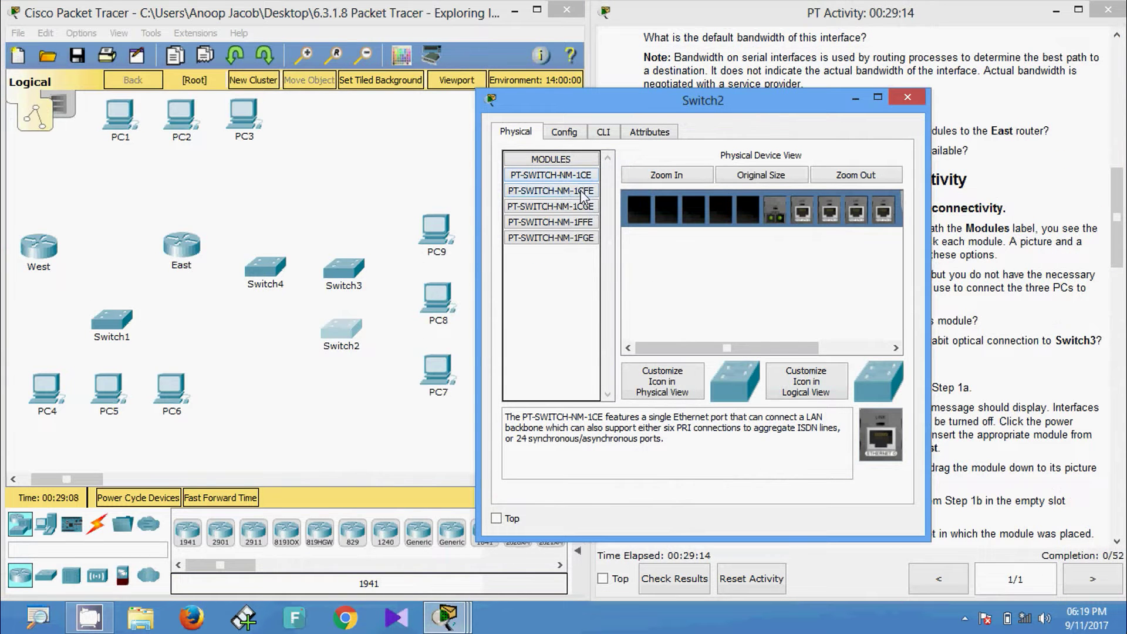
pyautogui.click(581, 192)
pyautogui.click(578, 208)
pyautogui.click(578, 224)
pyautogui.click(576, 239)
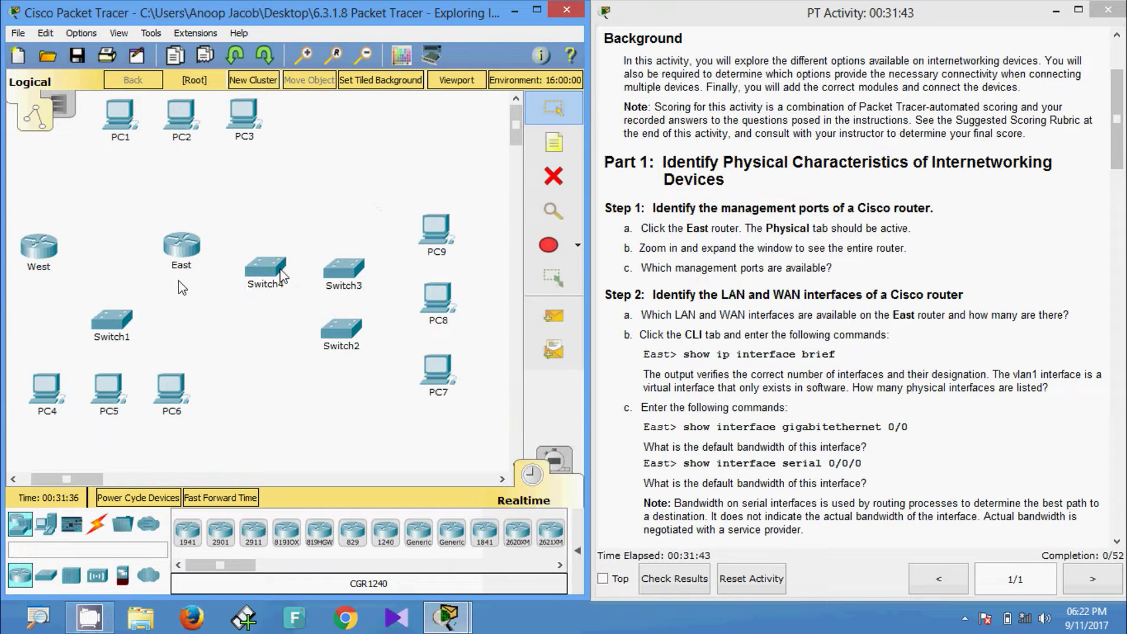
# Step: Try to insert the HWIC-4ESW module into the East router while its power is on
pyautogui.click(181, 266)
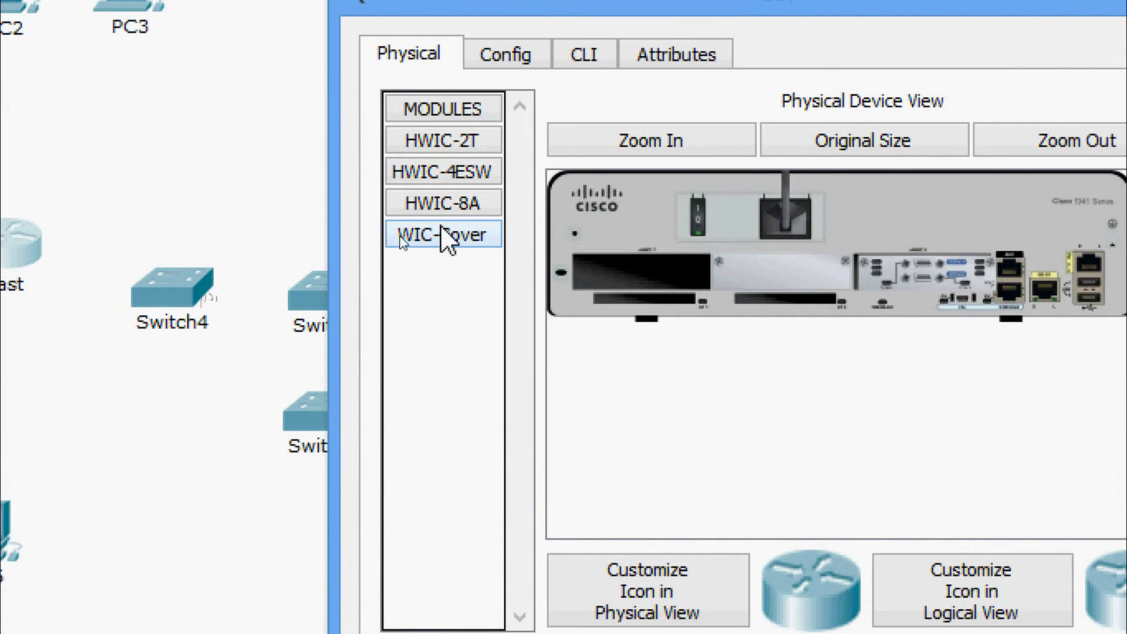
pyautogui.click(449, 176)
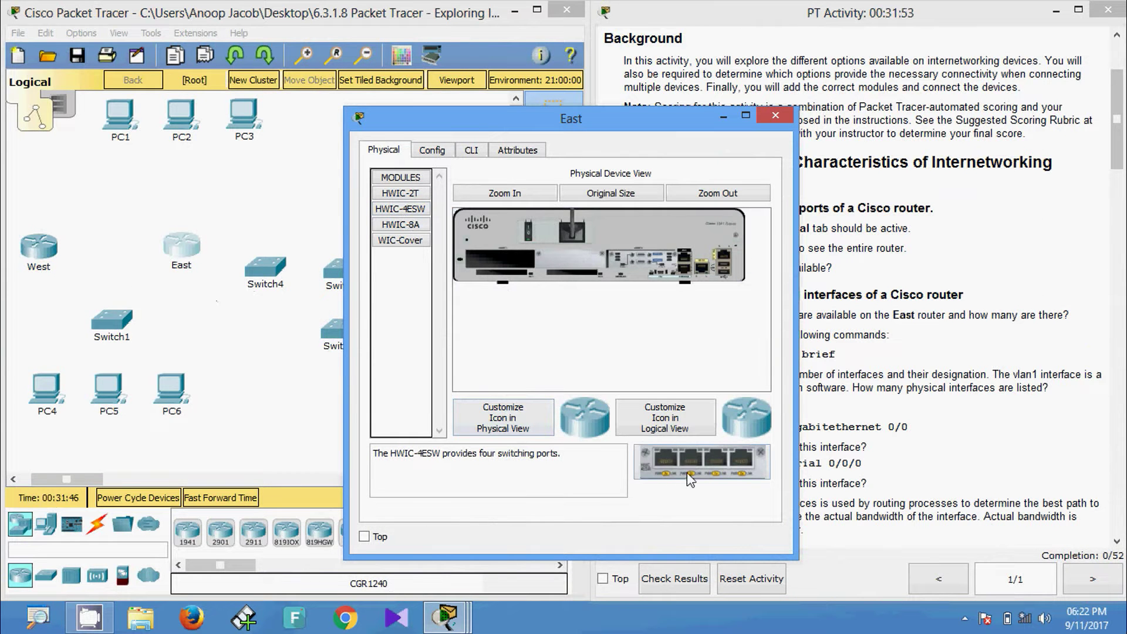
pyautogui.moveTo(691, 480); pyautogui.dragTo(451, 188)
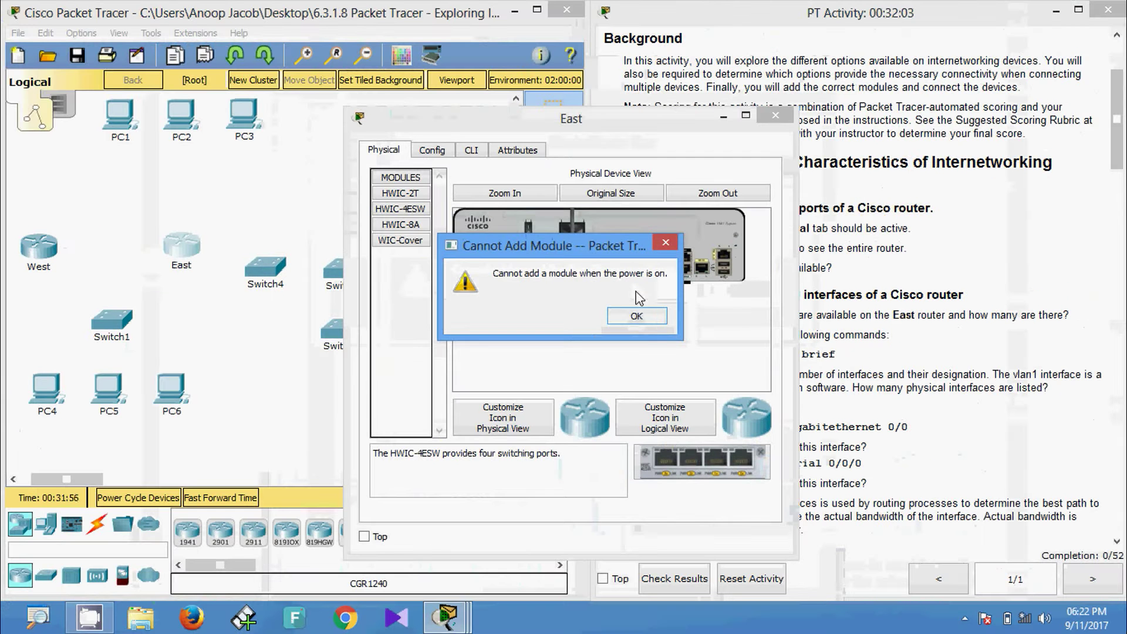
pyautogui.moveTo(596, 253); pyautogui.dragTo(643, 312)
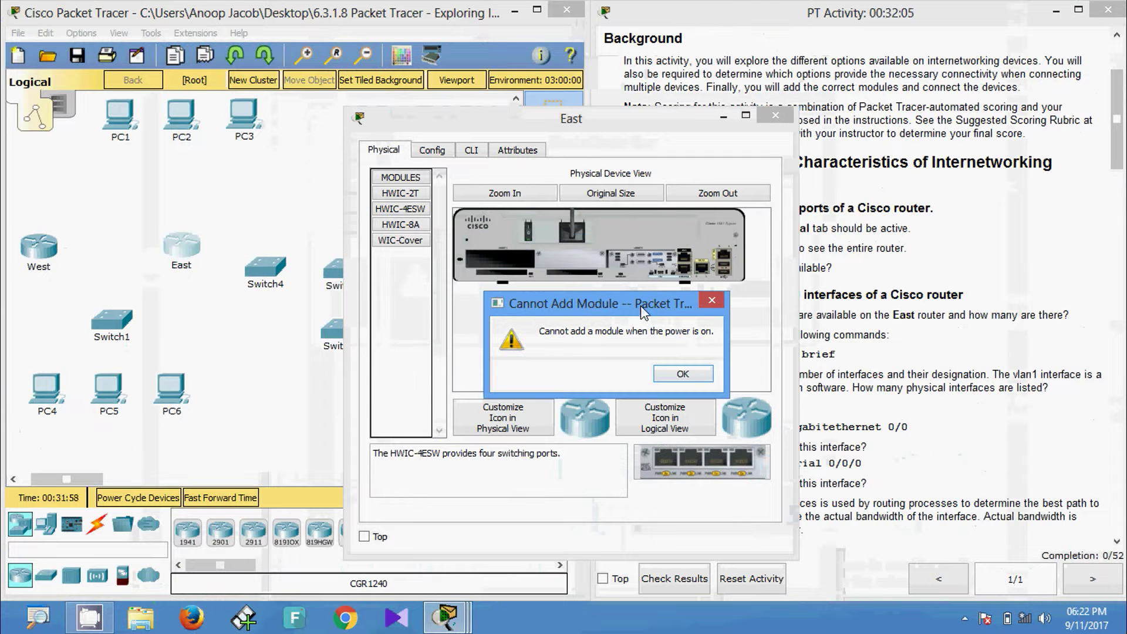
pyautogui.click(679, 374)
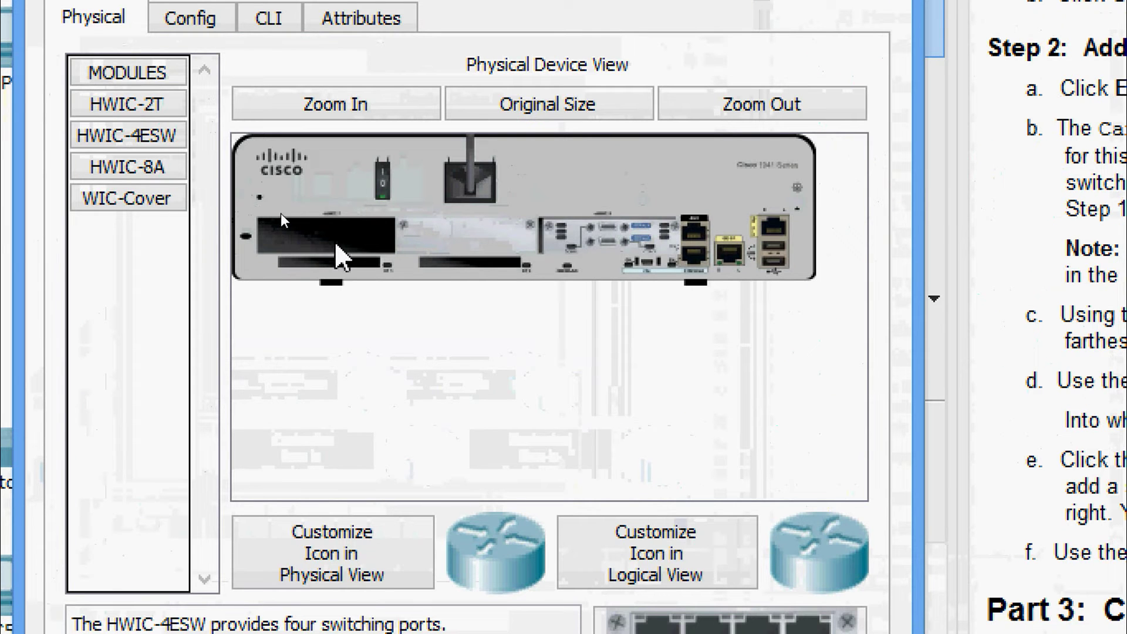
# Step: Power off the East router and insert the HWIC-4ESW module into its empty slot
pyautogui.click(381, 186)
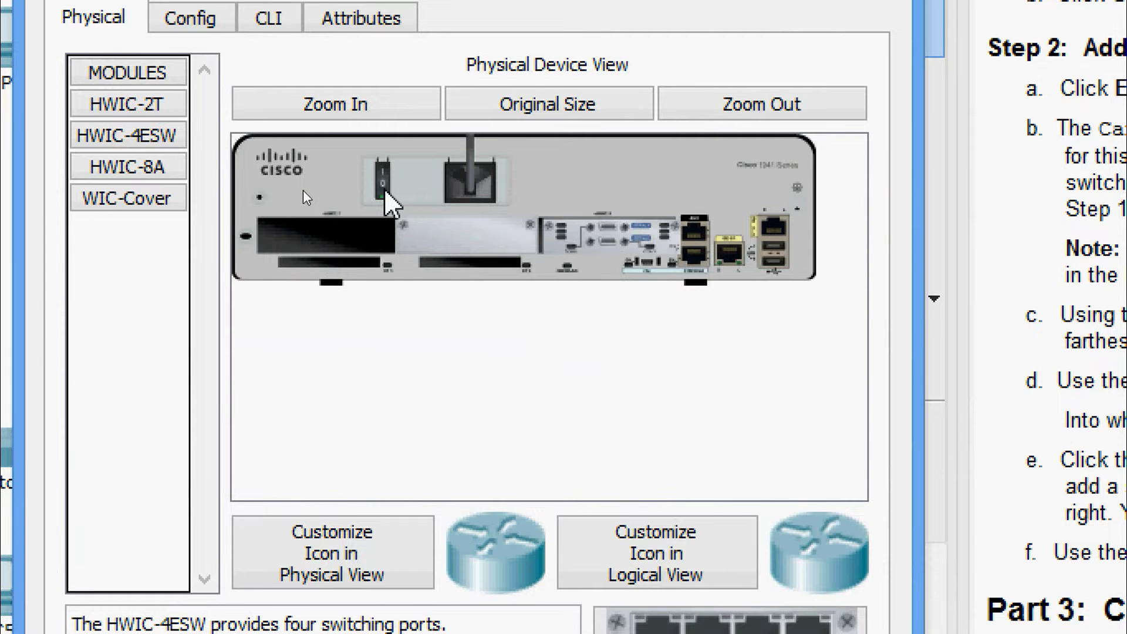
pyautogui.click(383, 187)
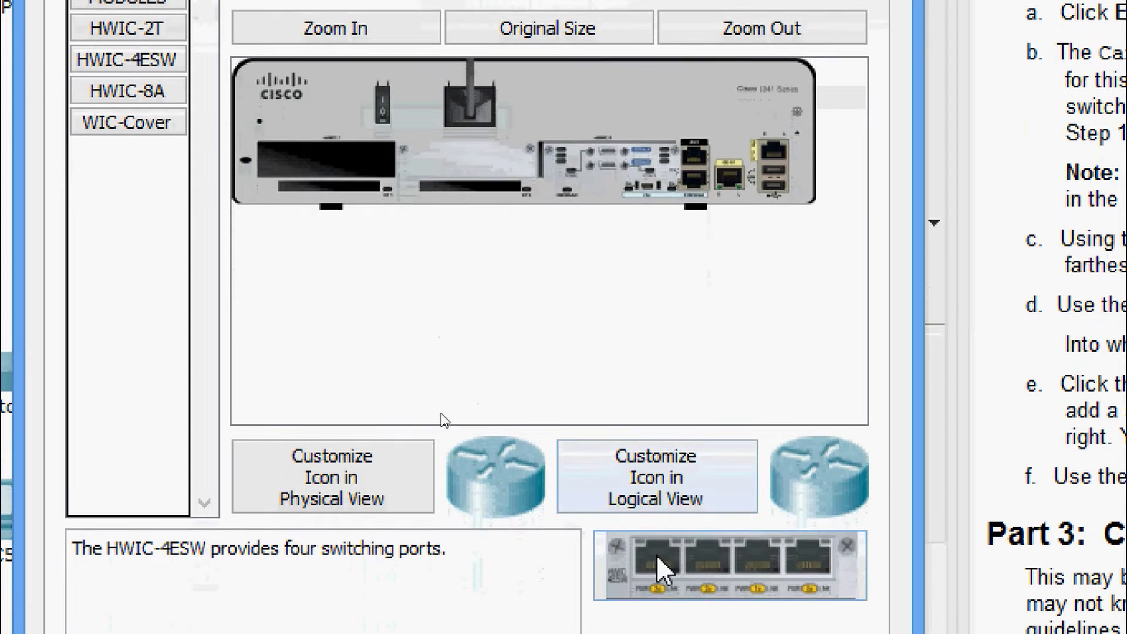
pyautogui.moveTo(656, 567); pyautogui.dragTo(318, 153)
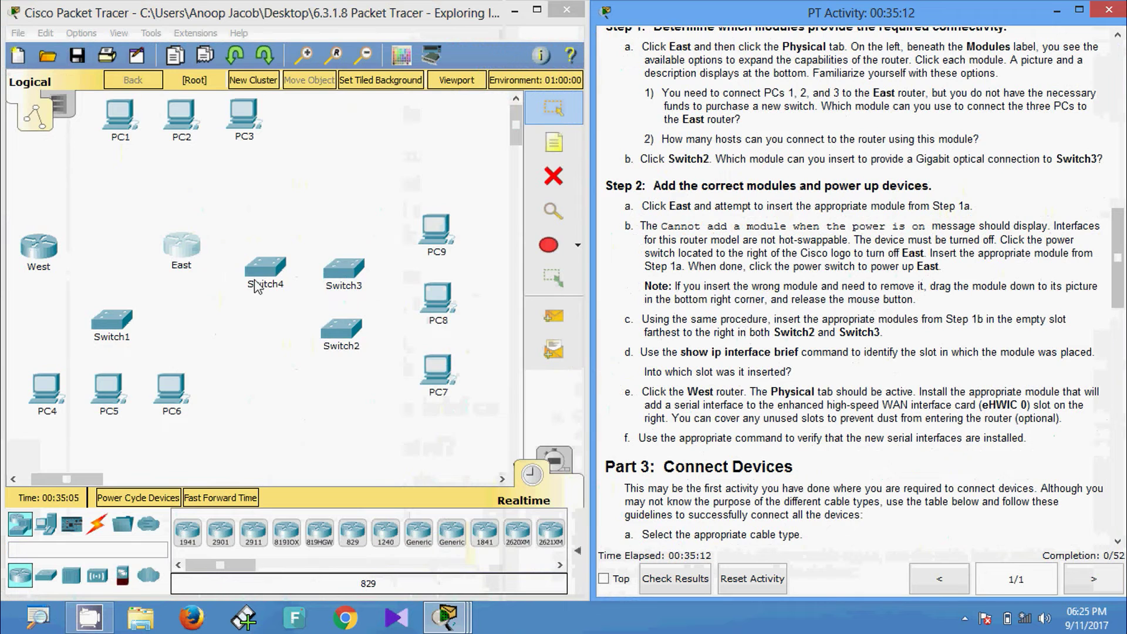
# Step: Remove and reinsert the HWIC-4ESW module in the East router's same slot, and power the router back on
pyautogui.click(198, 252)
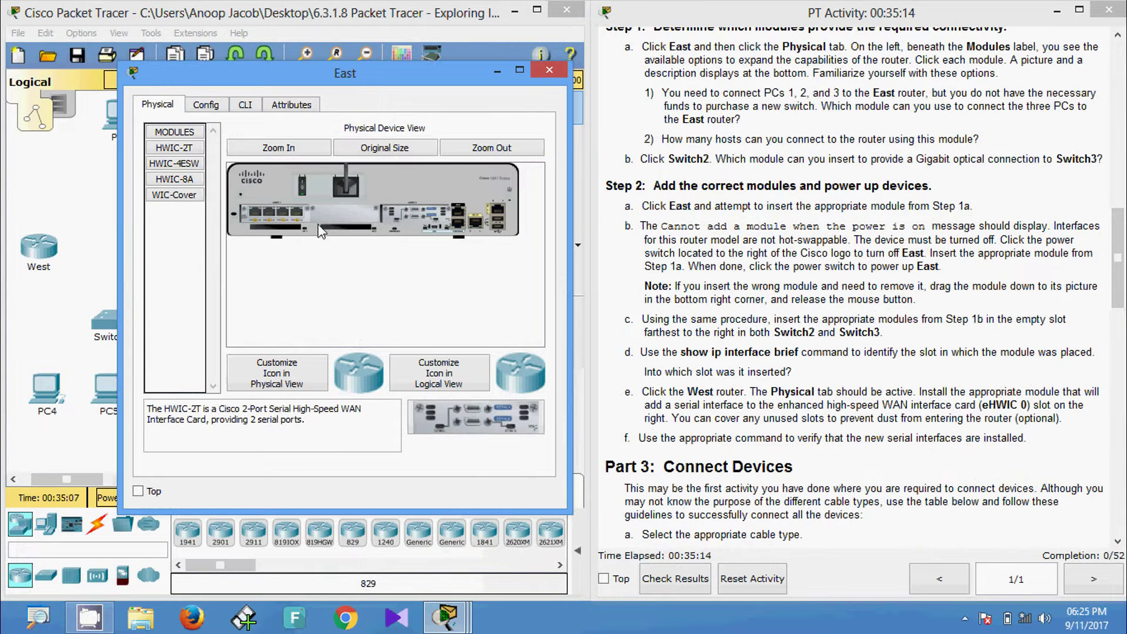
pyautogui.moveTo(280, 207); pyautogui.dragTo(463, 416)
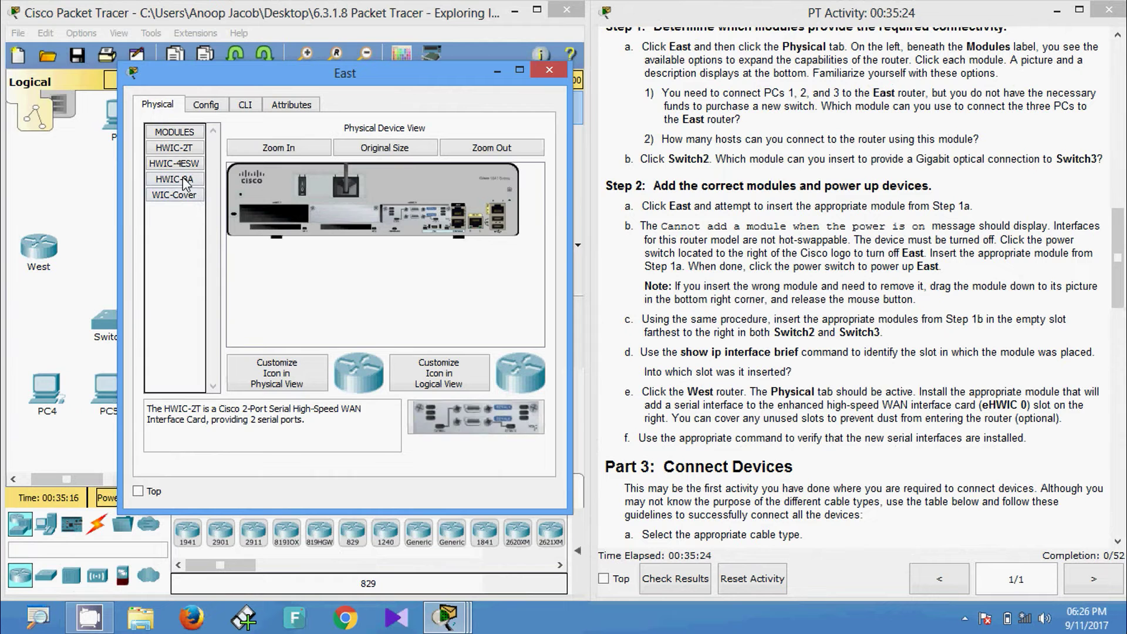
pyautogui.click(95, 117)
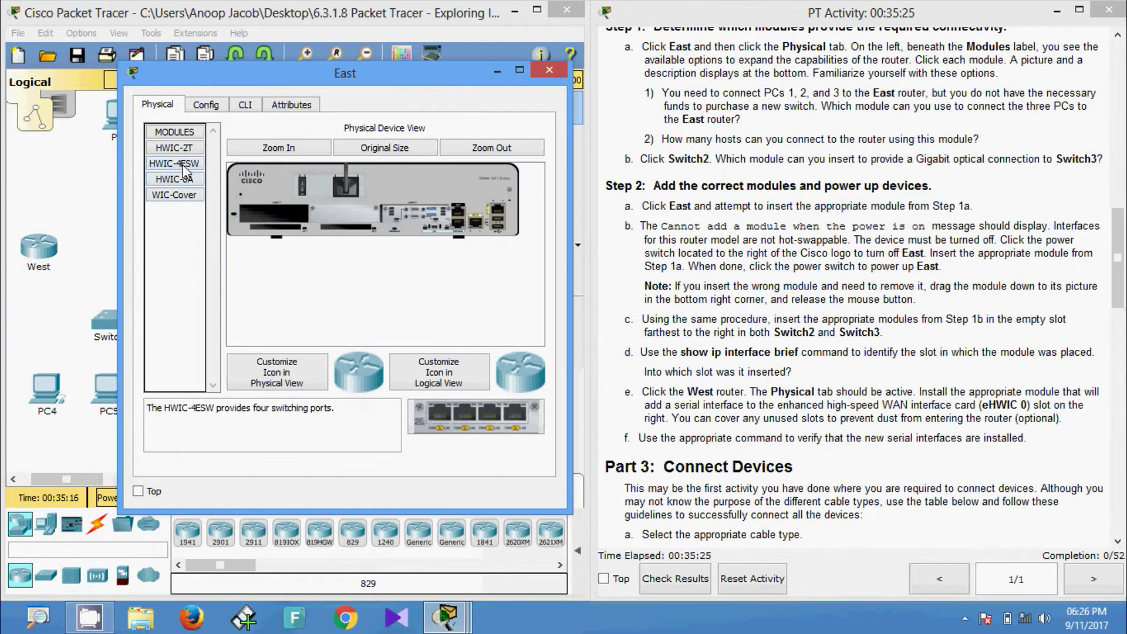
pyautogui.moveTo(453, 422); pyautogui.dragTo(262, 237)
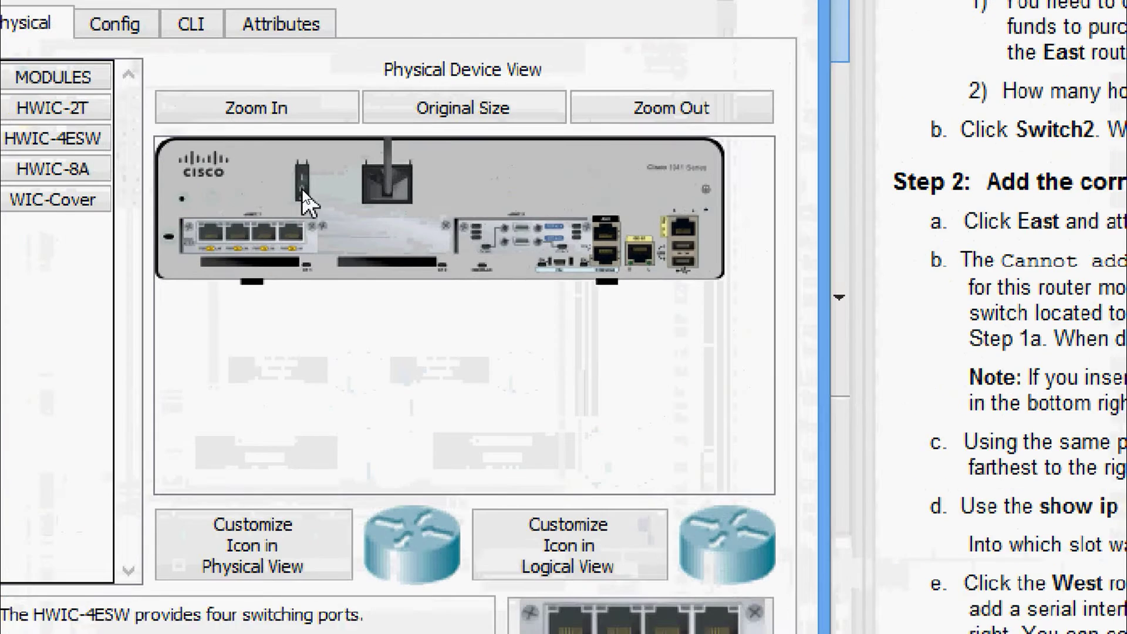
pyautogui.click(302, 192)
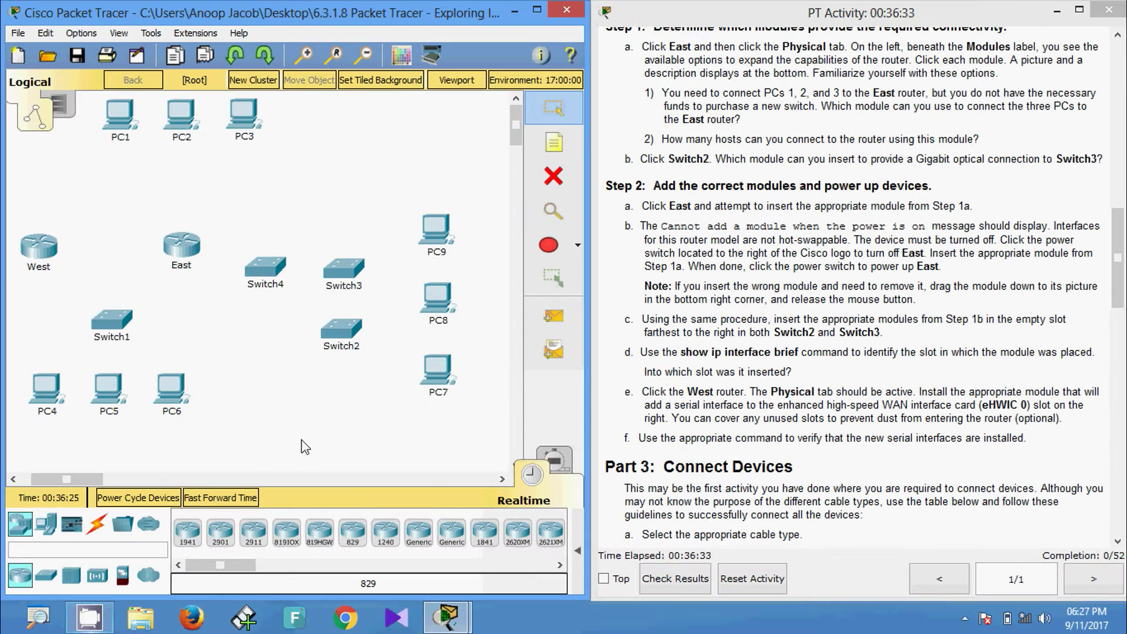
# Step: With Switch2 powered off, insert the PT-SWITCH-NM-1FGE module into its leftmost expansion slot in view and close the device window
pyautogui.click(345, 337)
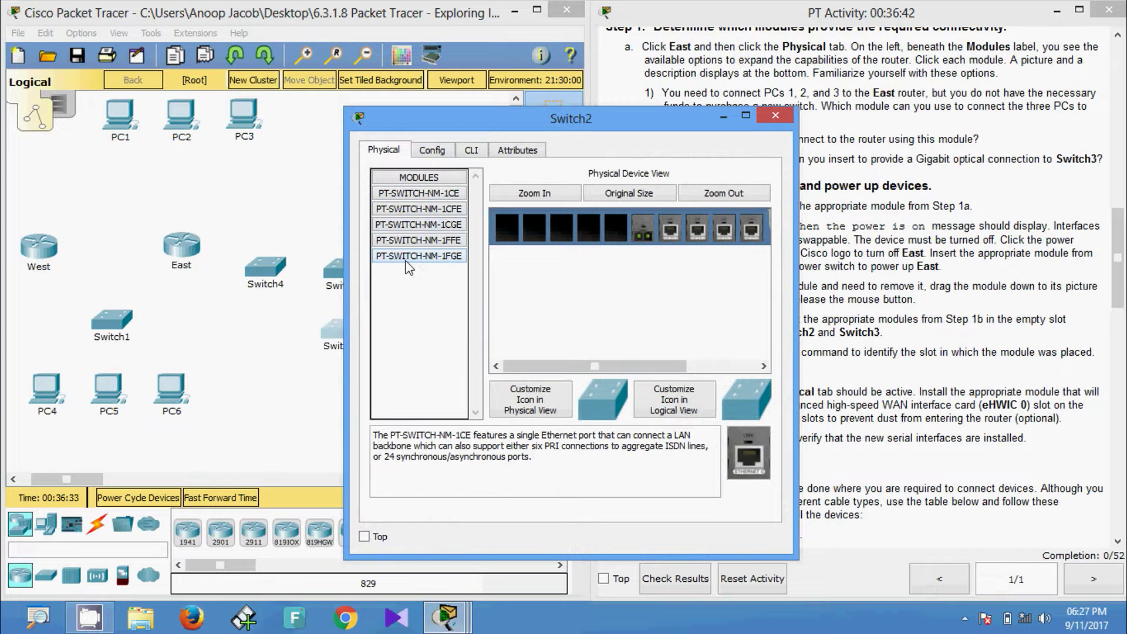
pyautogui.click(407, 258)
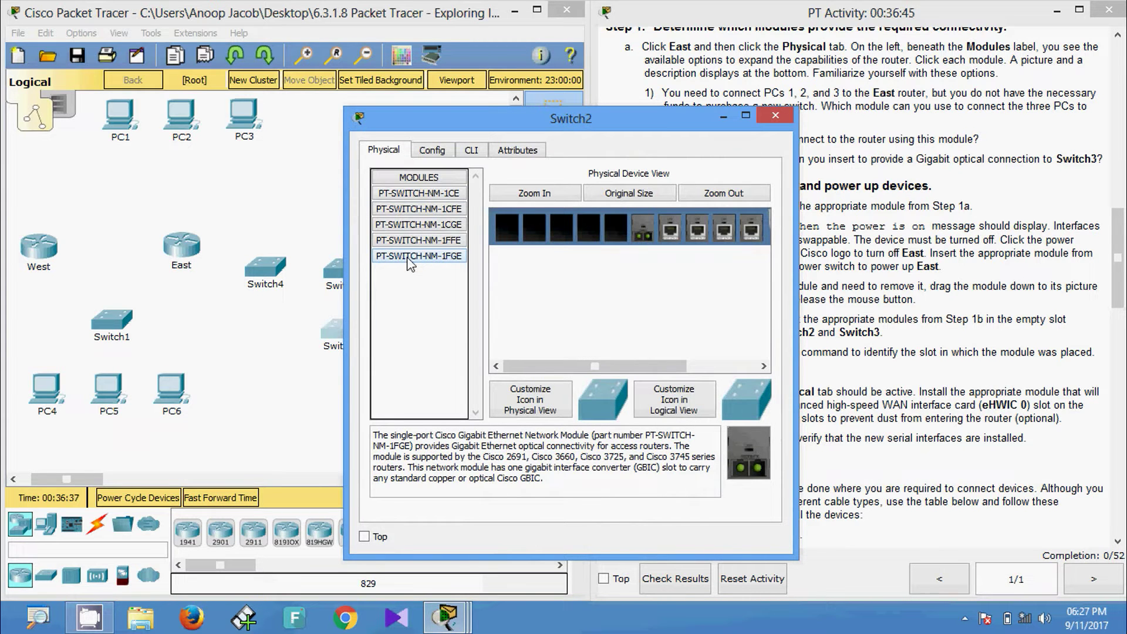
pyautogui.moveTo(543, 365); pyautogui.dragTo(650, 376)
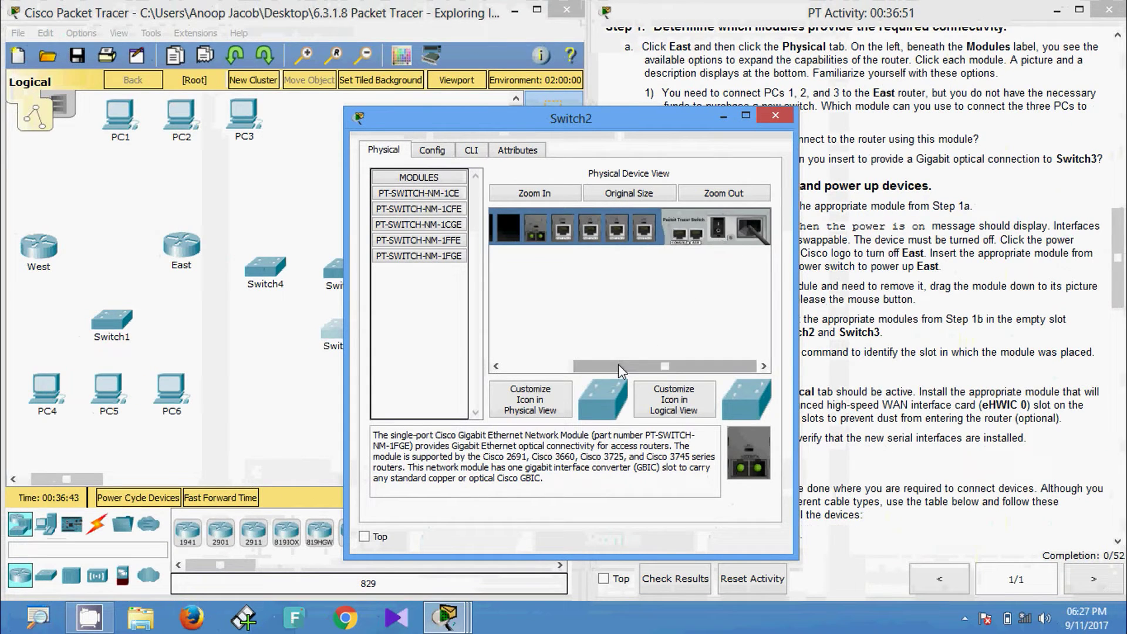
pyautogui.moveTo(502, 467); pyautogui.dragTo(314, 479)
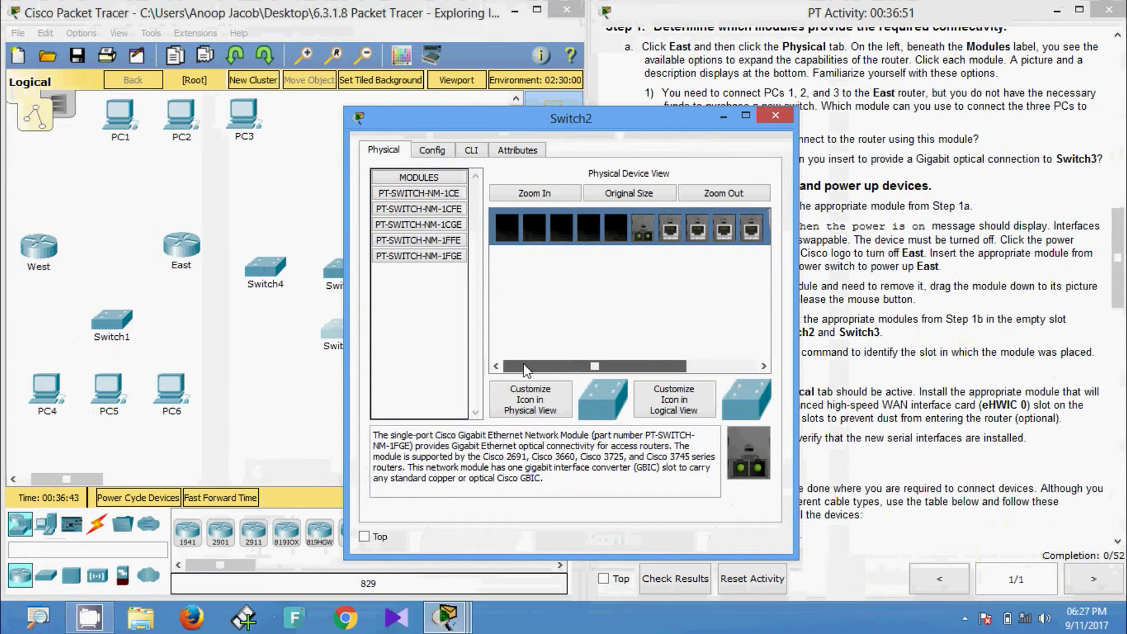
pyautogui.click(439, 258)
pyautogui.moveTo(746, 469); pyautogui.dragTo(508, 230)
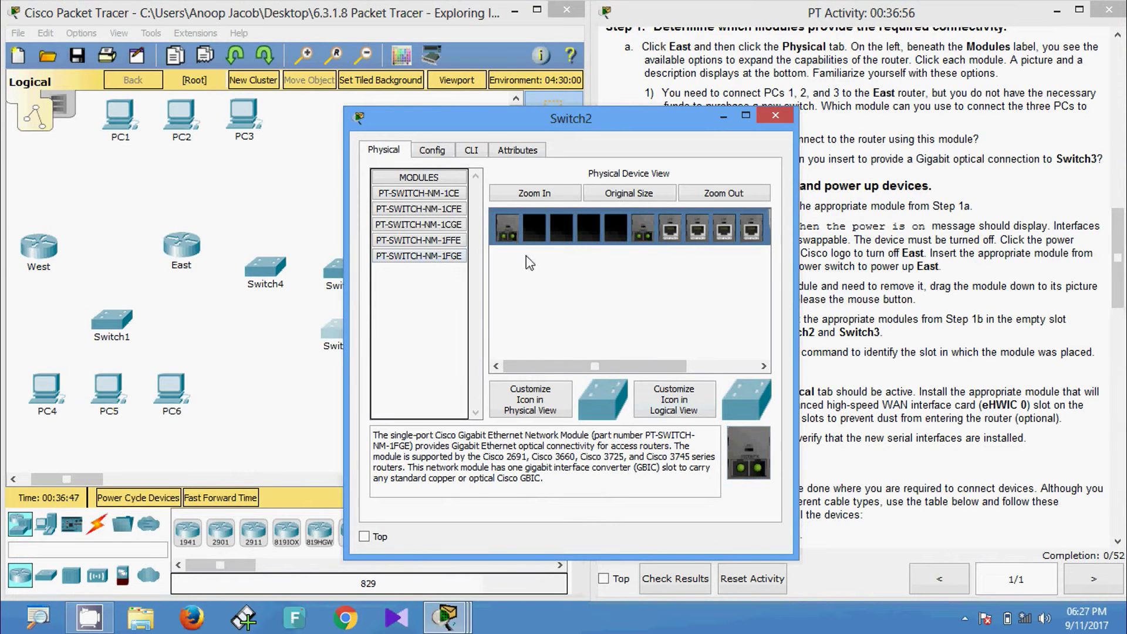
pyautogui.moveTo(622, 366); pyautogui.dragTo(706, 365)
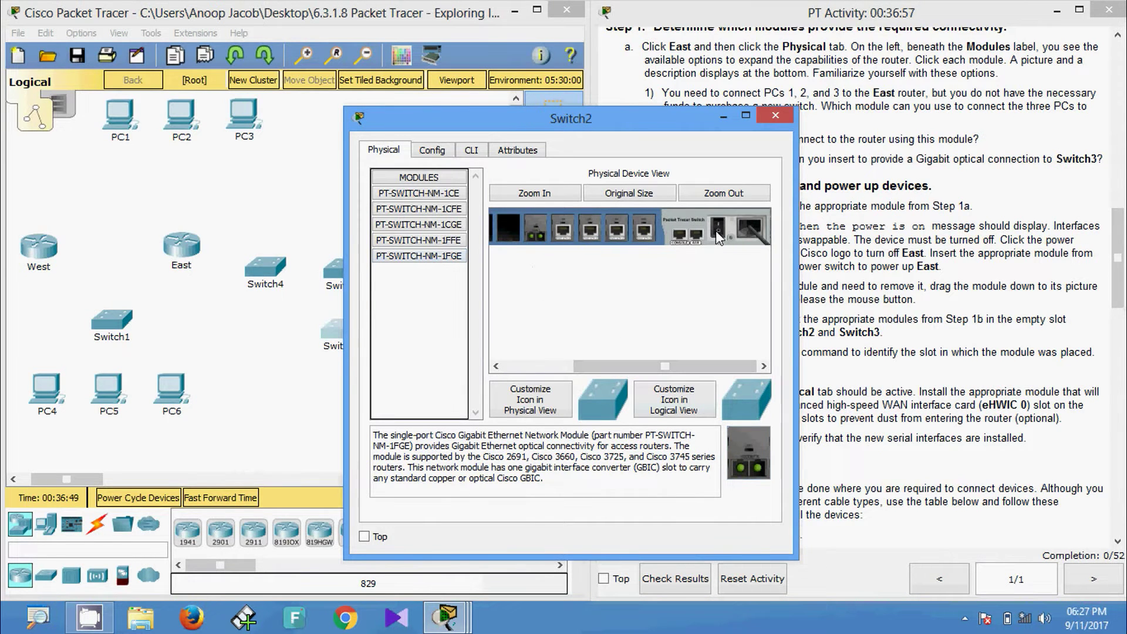
pyautogui.click(775, 118)
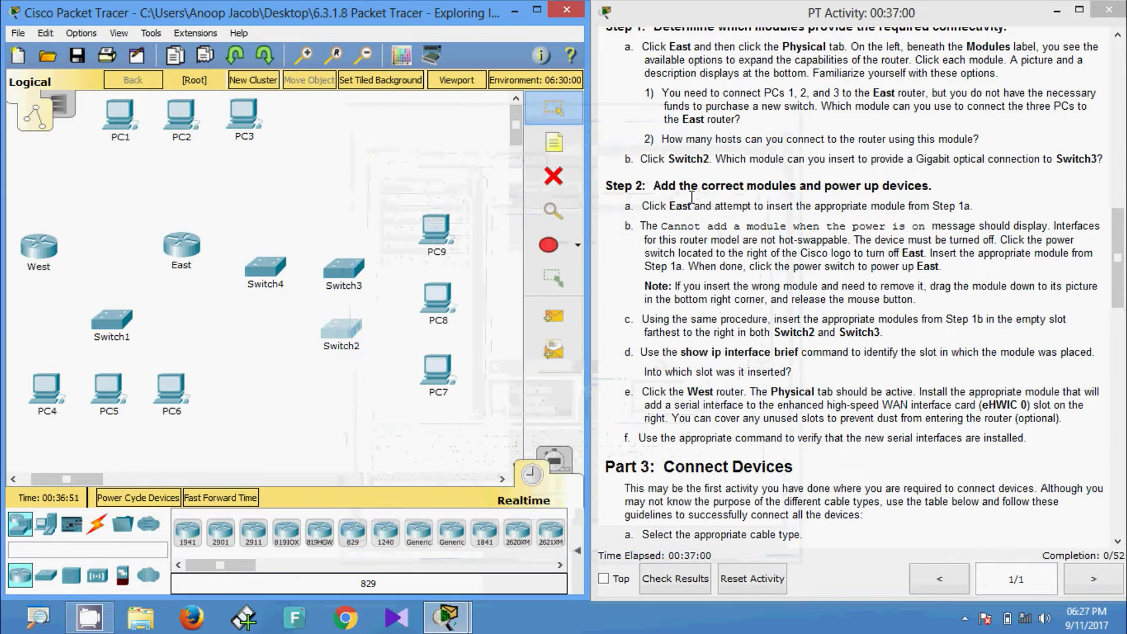
# Step: Power off Switch3, insert the PT-SWITCH-NM-1FGE module into its rightmost empty slot and power the switch back on
pyautogui.click(352, 273)
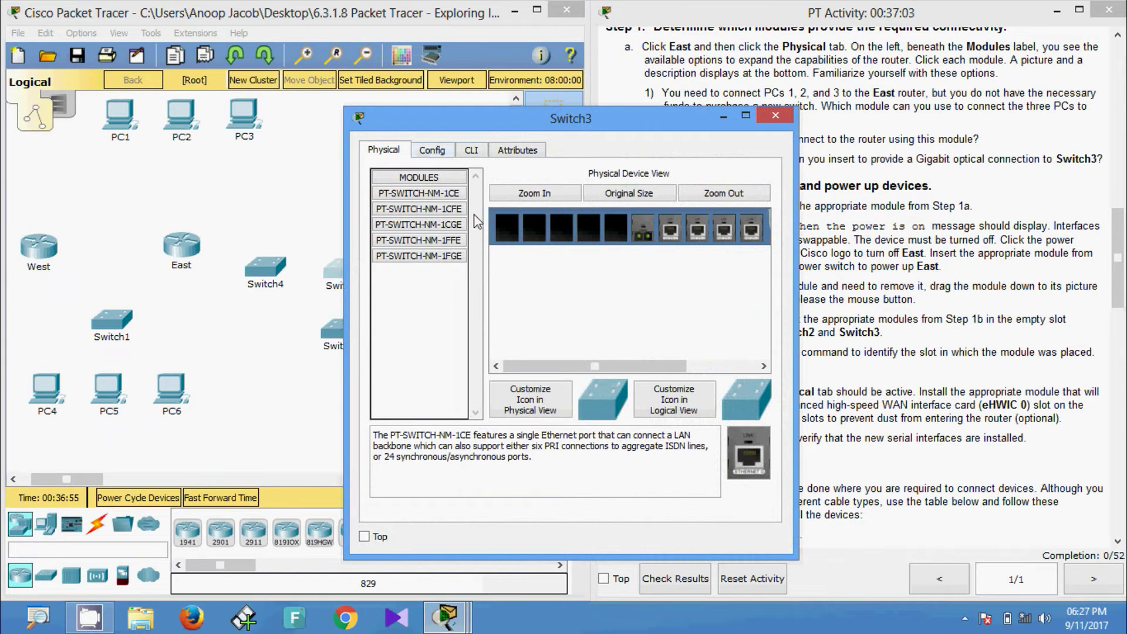
pyautogui.moveTo(608, 366); pyautogui.dragTo(678, 366)
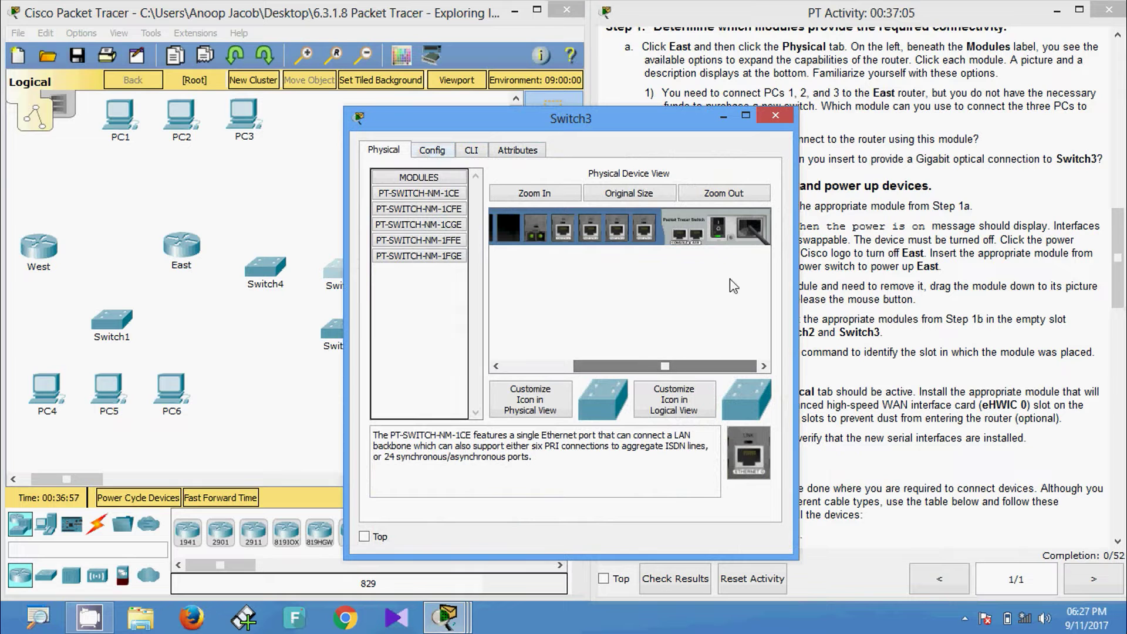
pyautogui.click(449, 262)
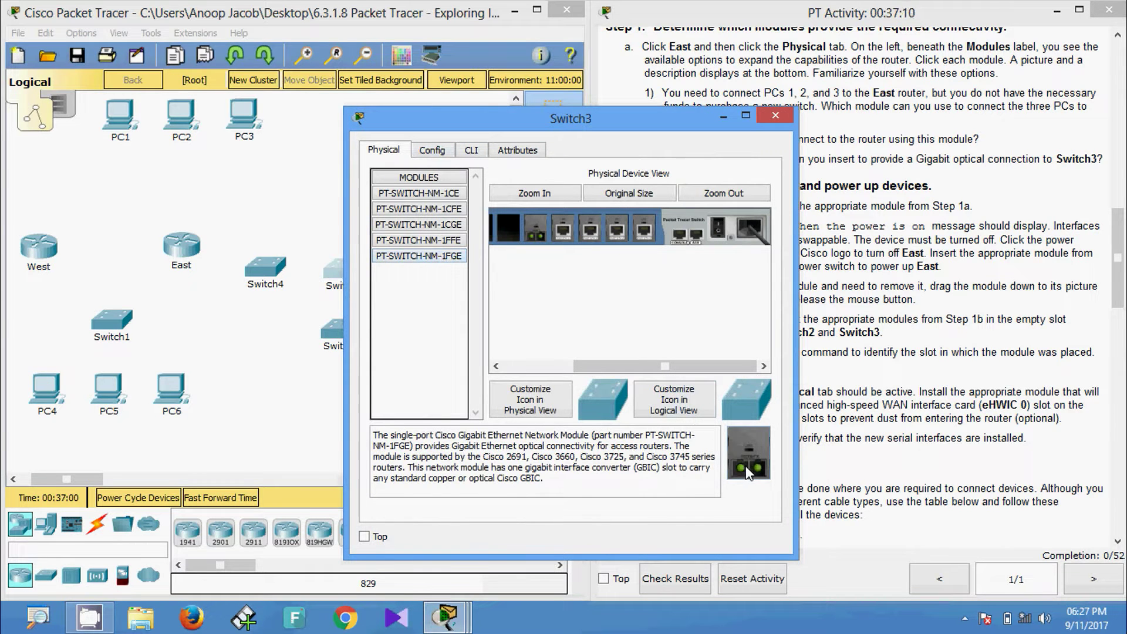
pyautogui.moveTo(752, 468); pyautogui.dragTo(508, 228)
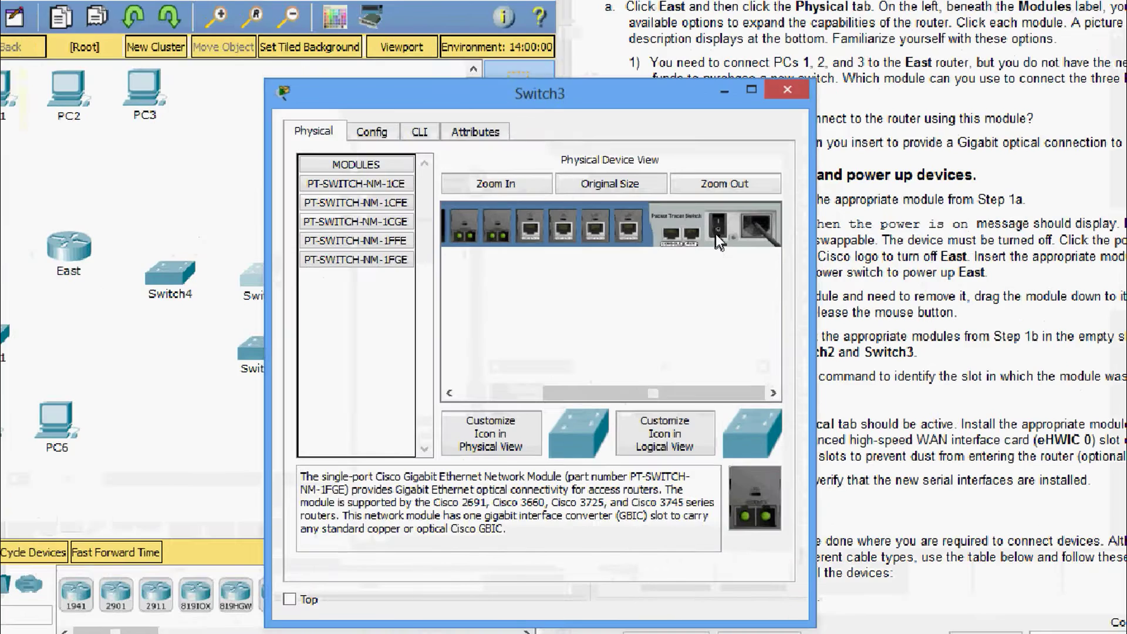
pyautogui.click(717, 229)
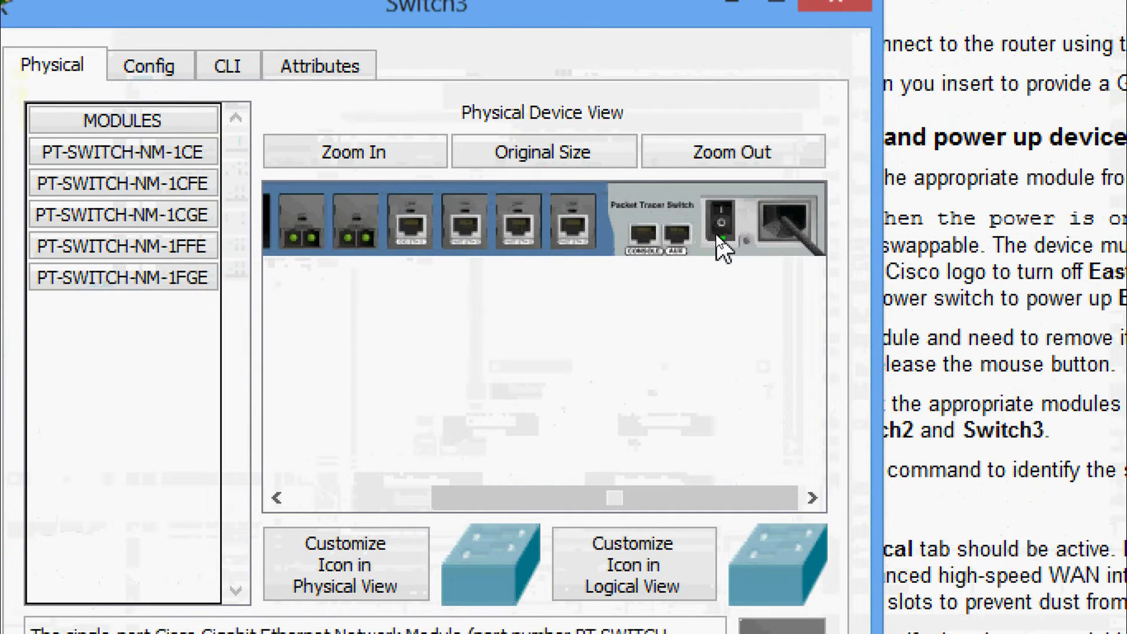
pyautogui.click(956, 341)
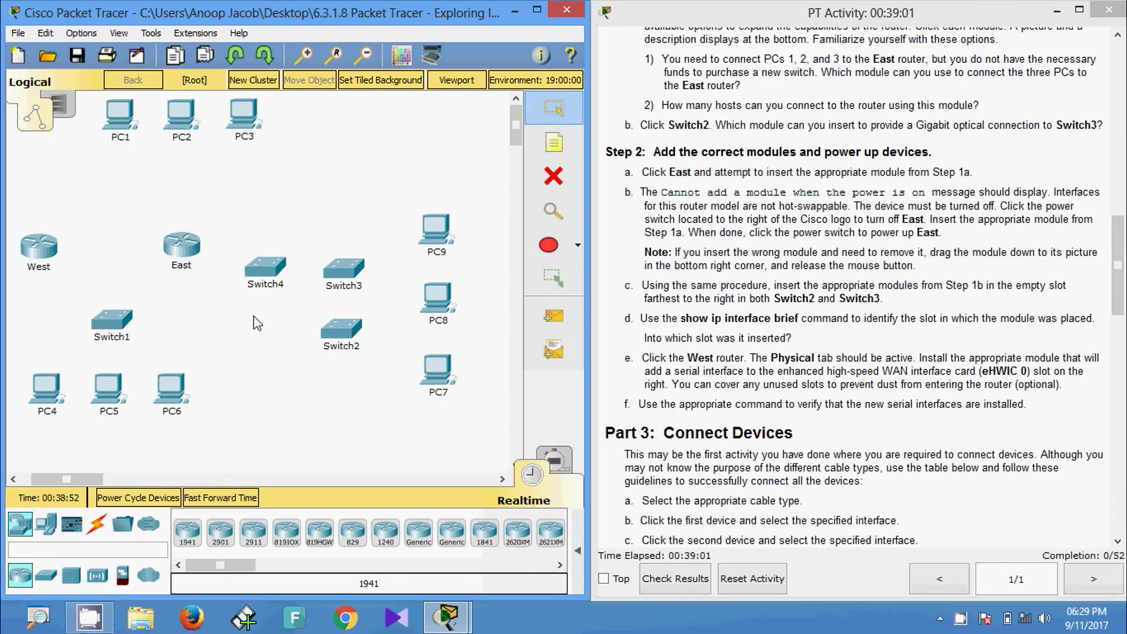
# Step: Open the East router's command line and enter privileged EXEC mode with the enable command
pyautogui.click(174, 261)
pyautogui.click(473, 150)
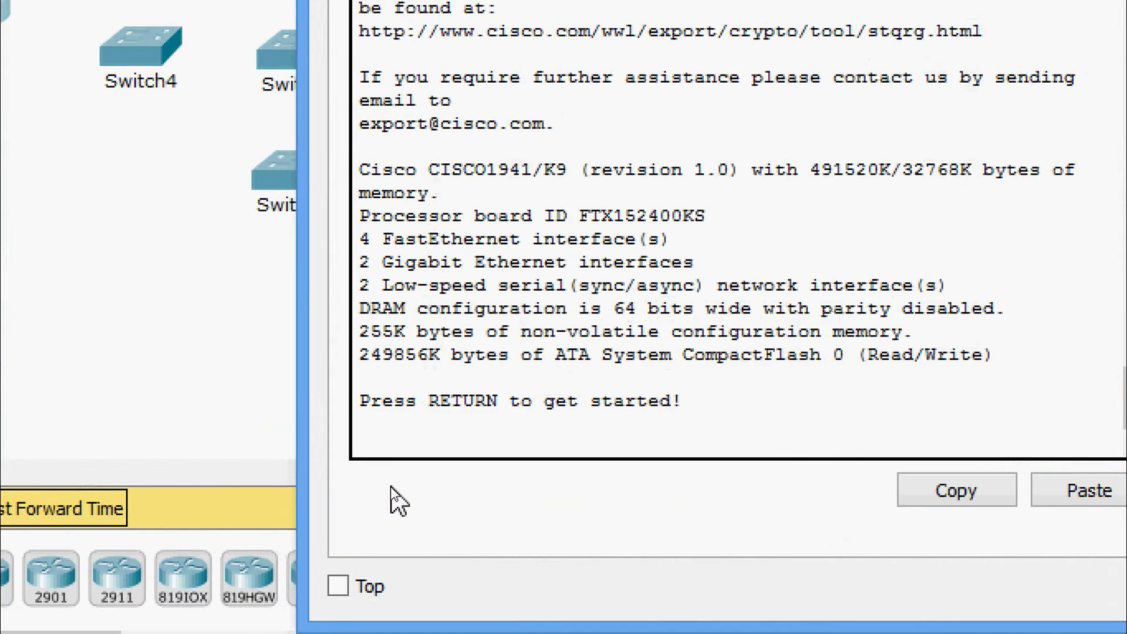
pyautogui.press('Return')
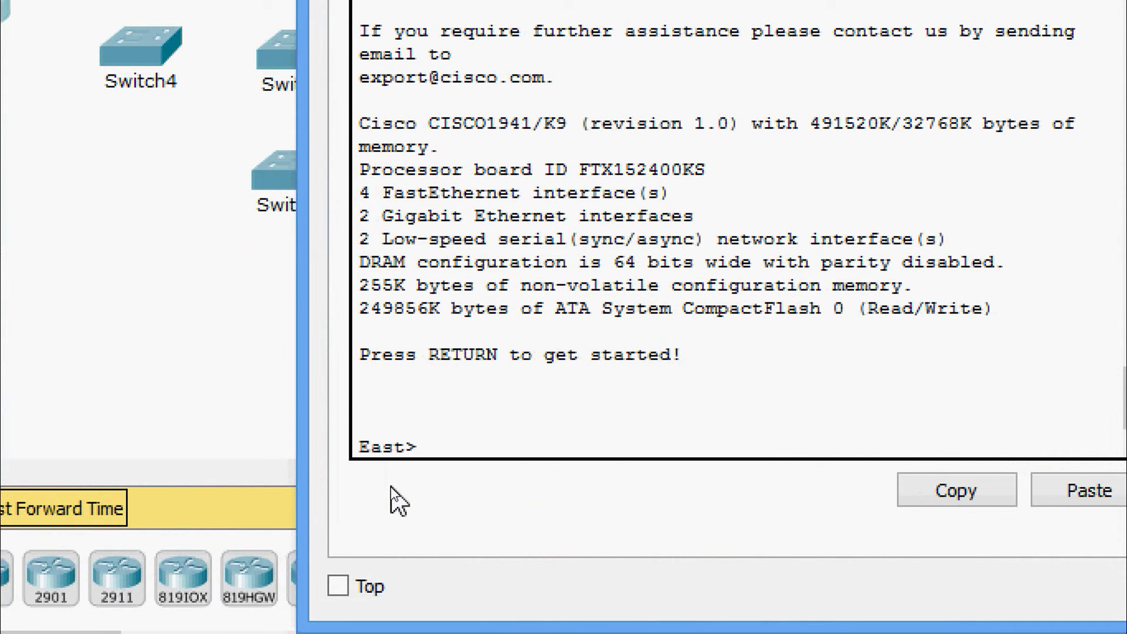
pyautogui.write('ena')
pyautogui.press('Tab')
pyautogui.press('Return')
# Step: Run show ip interface brief on the East router and highlight the FastEthernet0/1/0 to FastEthernet0/1/3 entries
pyautogui.write('sh')
pyautogui.press('Tab')
pyautogui.write('ip')
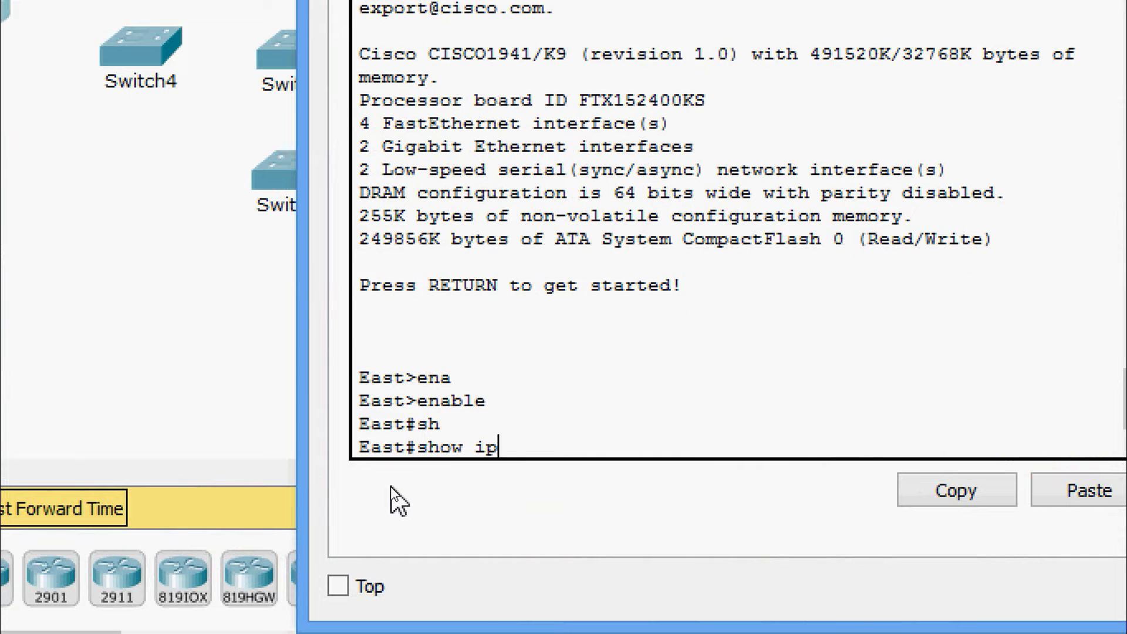
pyautogui.write(' inter')
pyautogui.press('Tab')
pyautogui.write('b')
pyautogui.press('Tab')
pyautogui.press('Return')
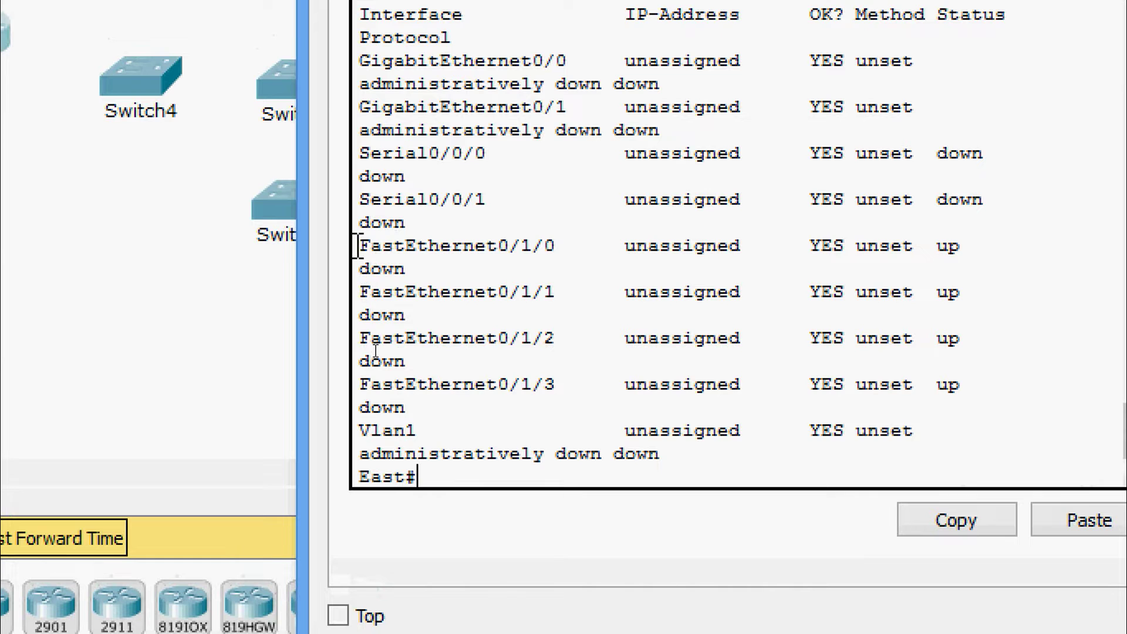
pyautogui.moveTo(358, 246); pyautogui.dragTo(997, 382)
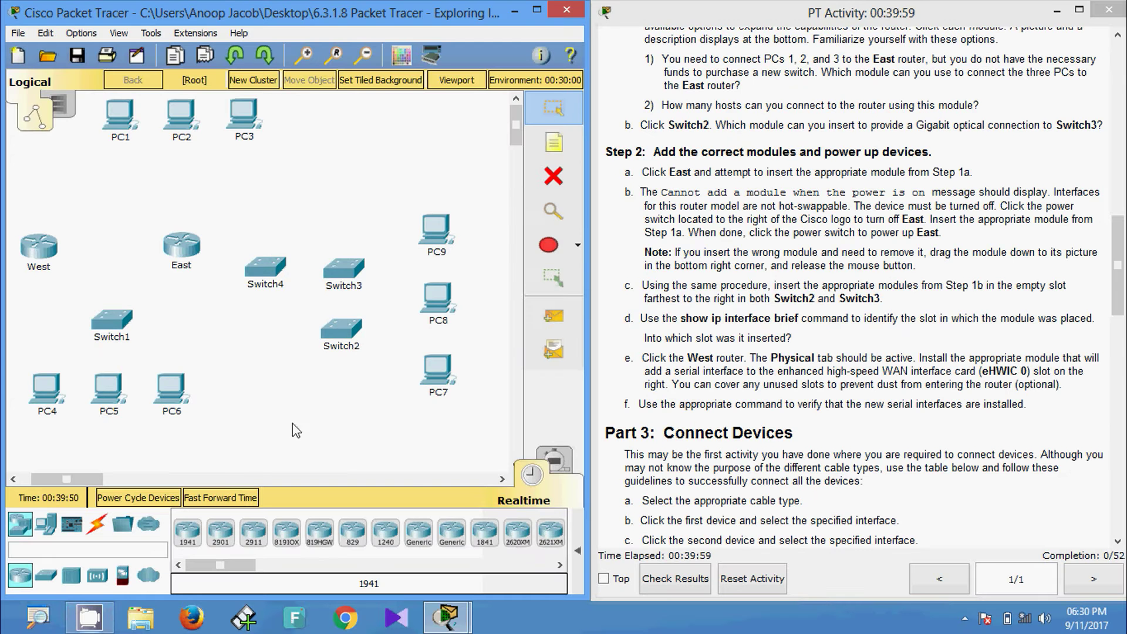
# Step: Open Switch2's command line and enter privileged EXEC mode with the enable command
pyautogui.click(342, 336)
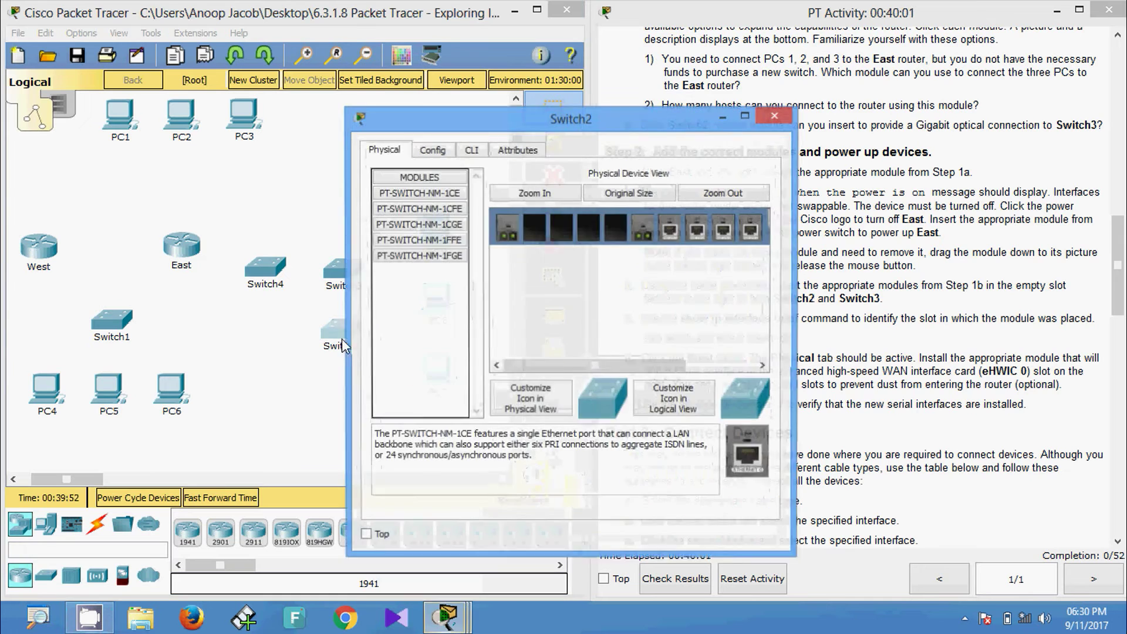
pyautogui.click(471, 152)
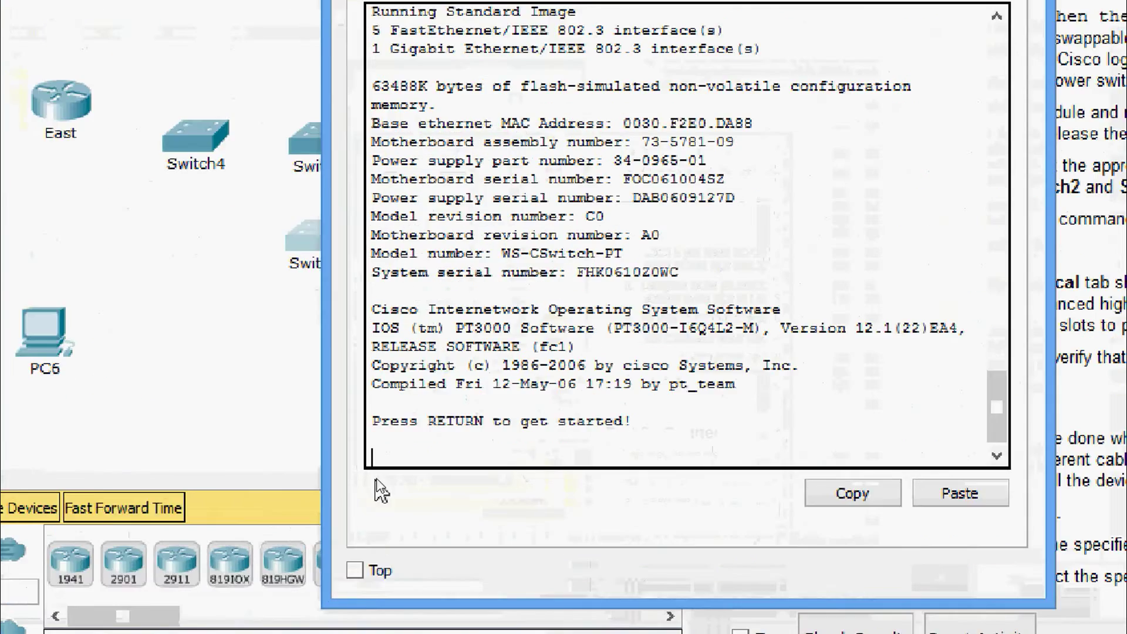
pyautogui.press('Return')
pyautogui.write('ea')
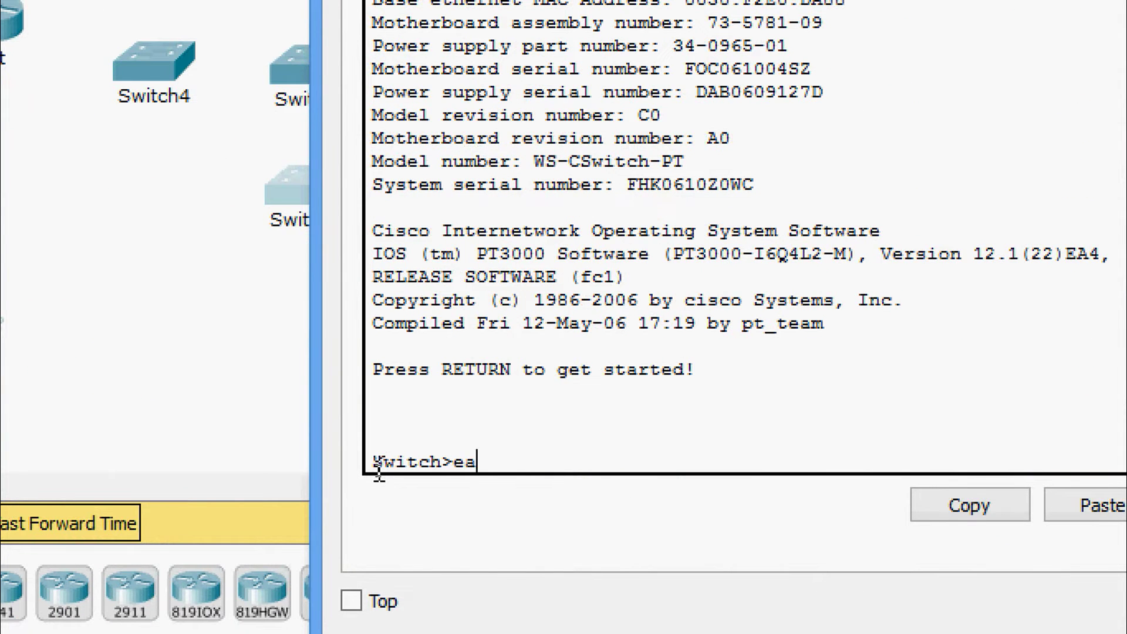
pyautogui.write('a')
pyautogui.press('Tab')
pyautogui.press('Return')
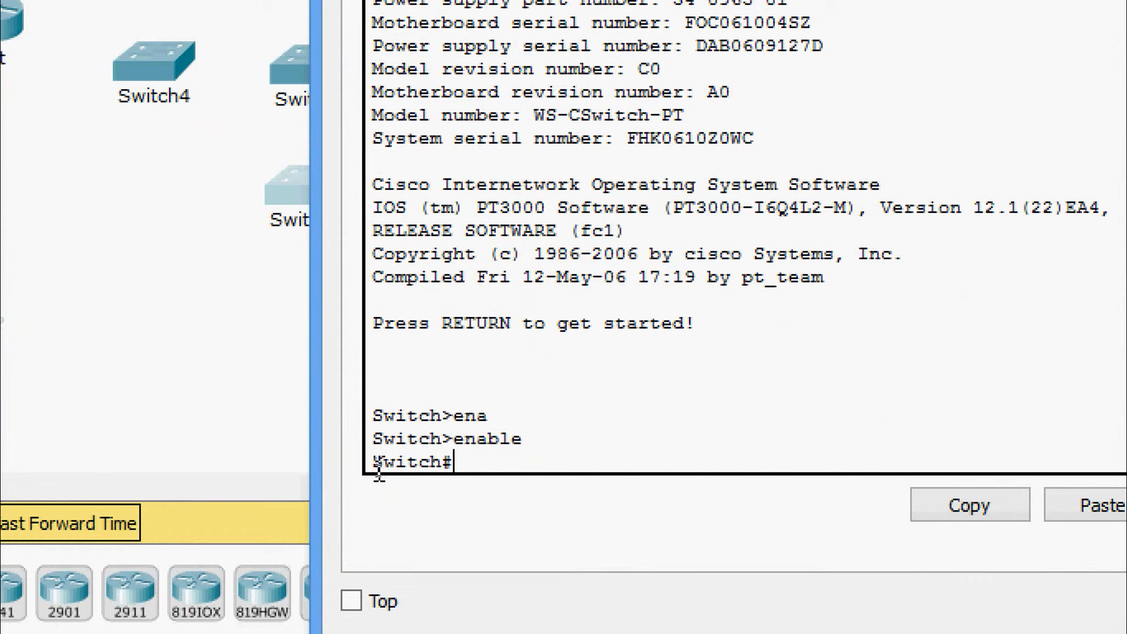
# Step: Run show ip interface brief on Switch2 and highlight the GigabitEthernet9/1 entry
pyautogui.write('sh')
pyautogui.press('Tab')
pyautogui.write('ip inter')
pyautogui.press('Tab')
pyautogui.write('b')
pyautogui.press('Tab')
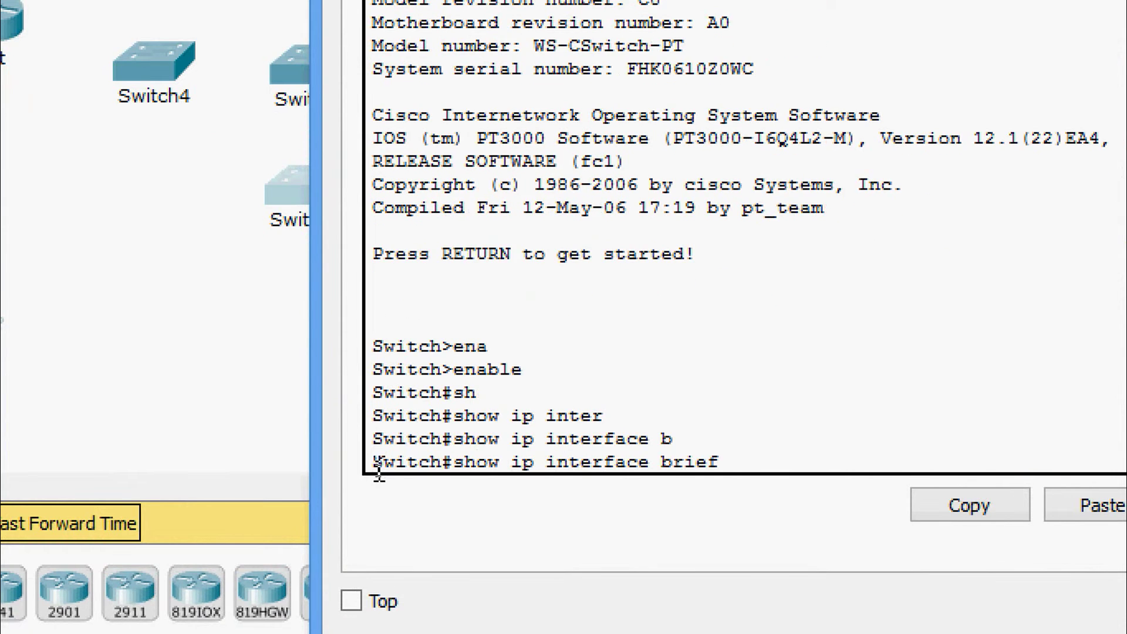
pyautogui.press('Return')
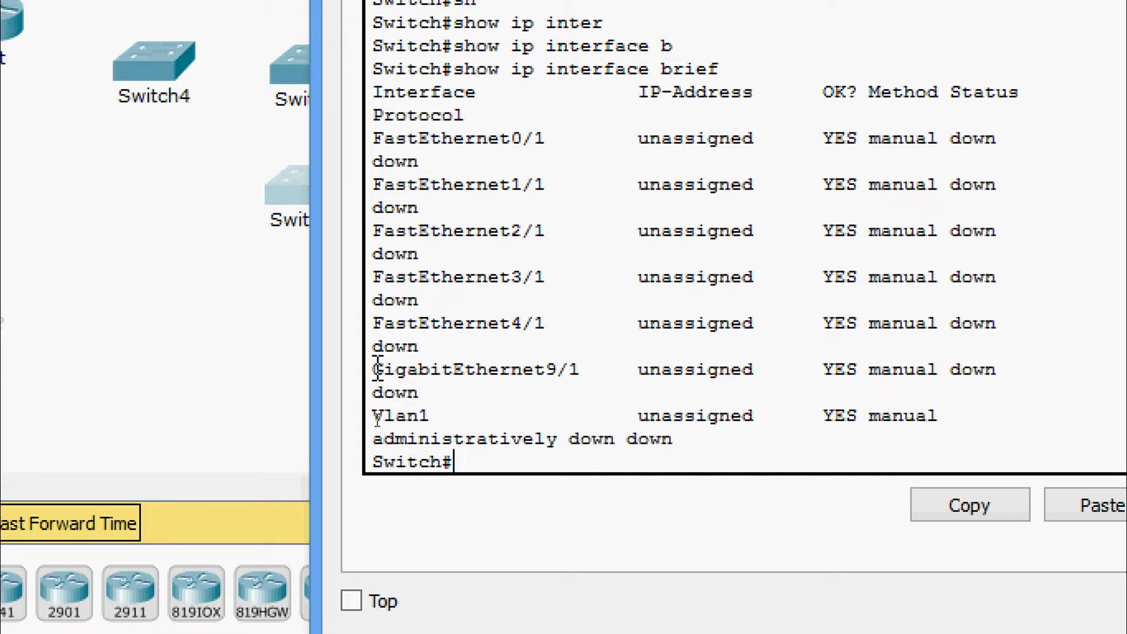
pyautogui.moveTo(377, 369); pyautogui.dragTo(949, 384)
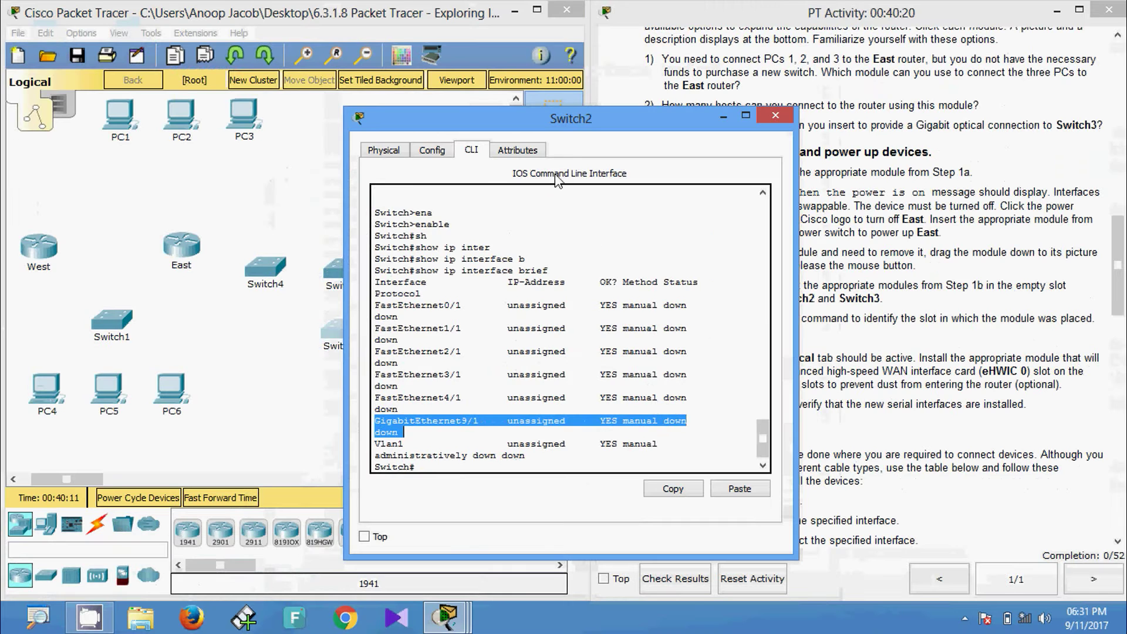
# Step: Inspect the inserted module's slot in Switch2's physical device view and close the device window
pyautogui.moveTo(560, 122); pyautogui.dragTo(725, 101)
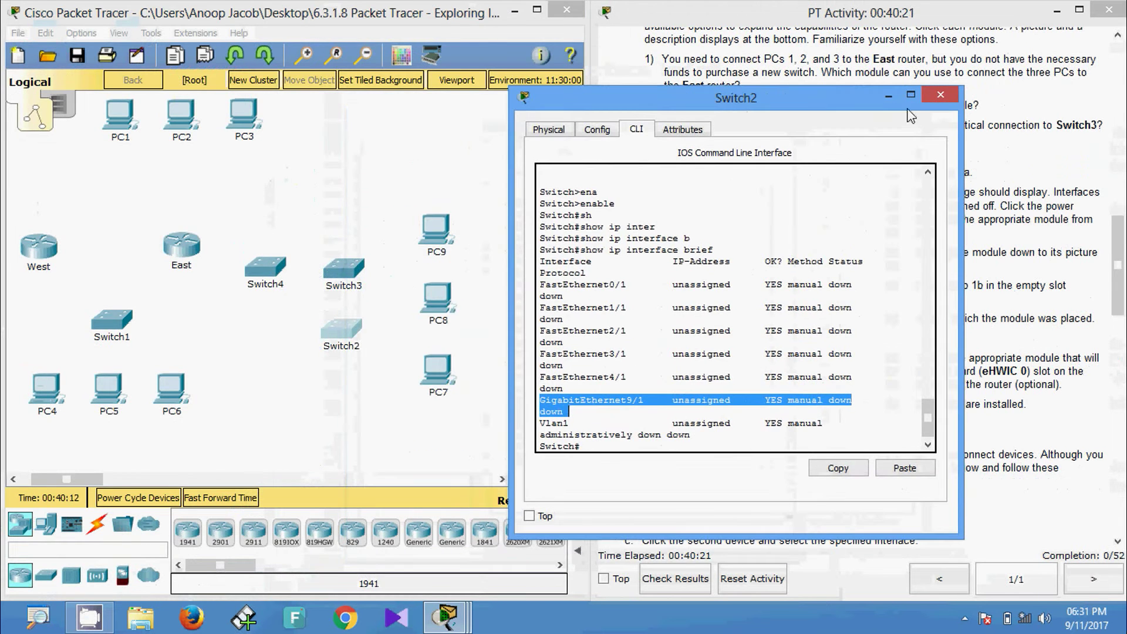
pyautogui.click(941, 94)
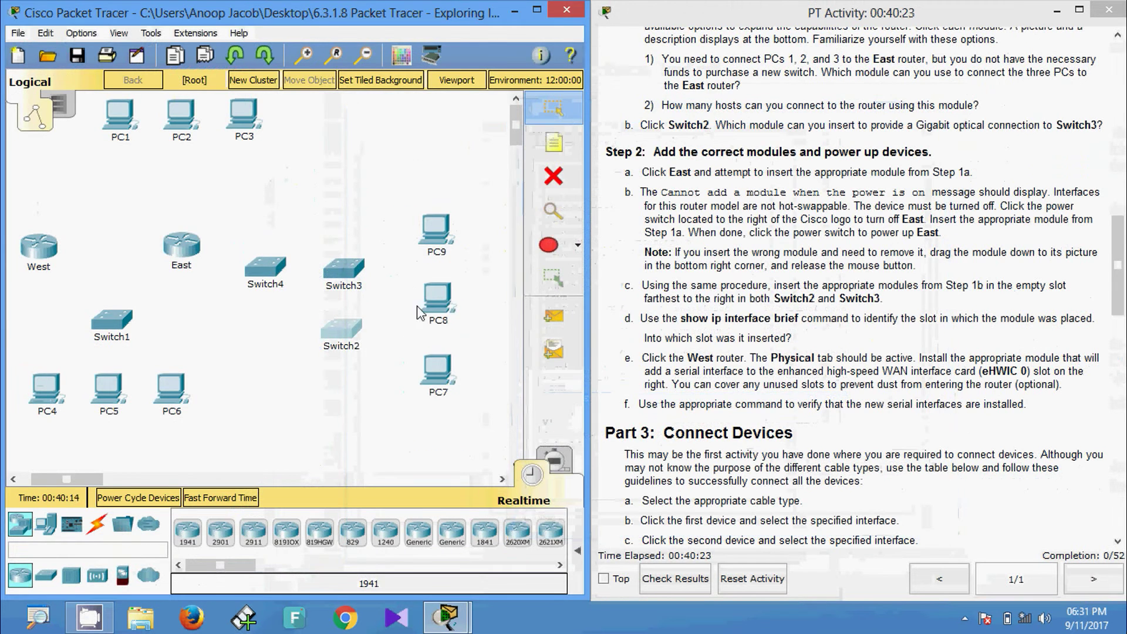
pyautogui.click(347, 340)
pyautogui.click(390, 153)
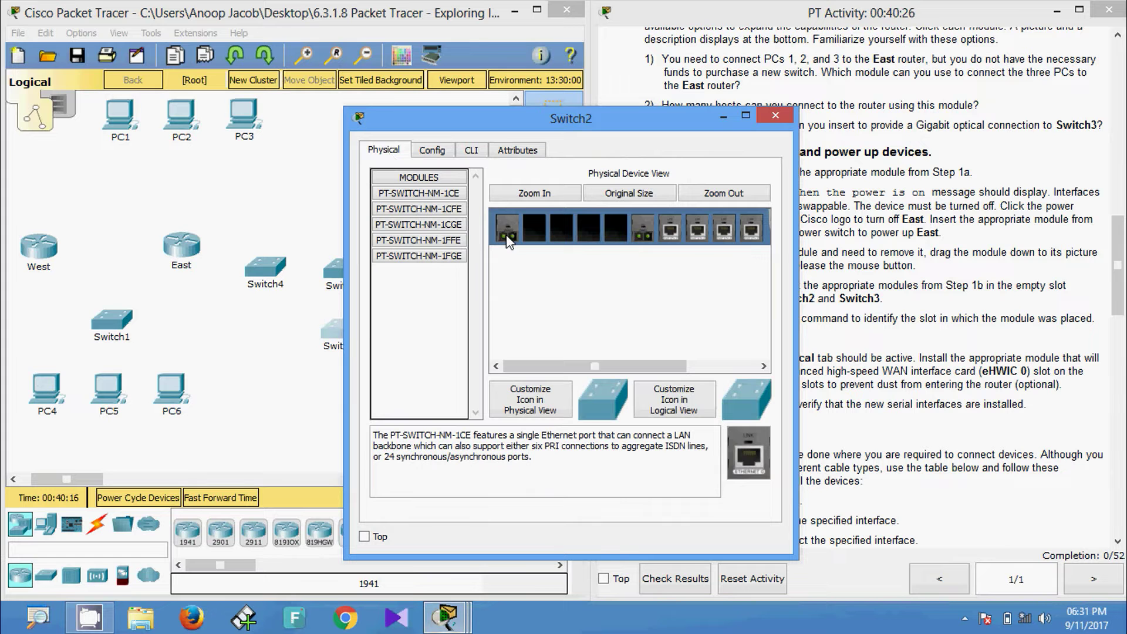
pyautogui.click(774, 116)
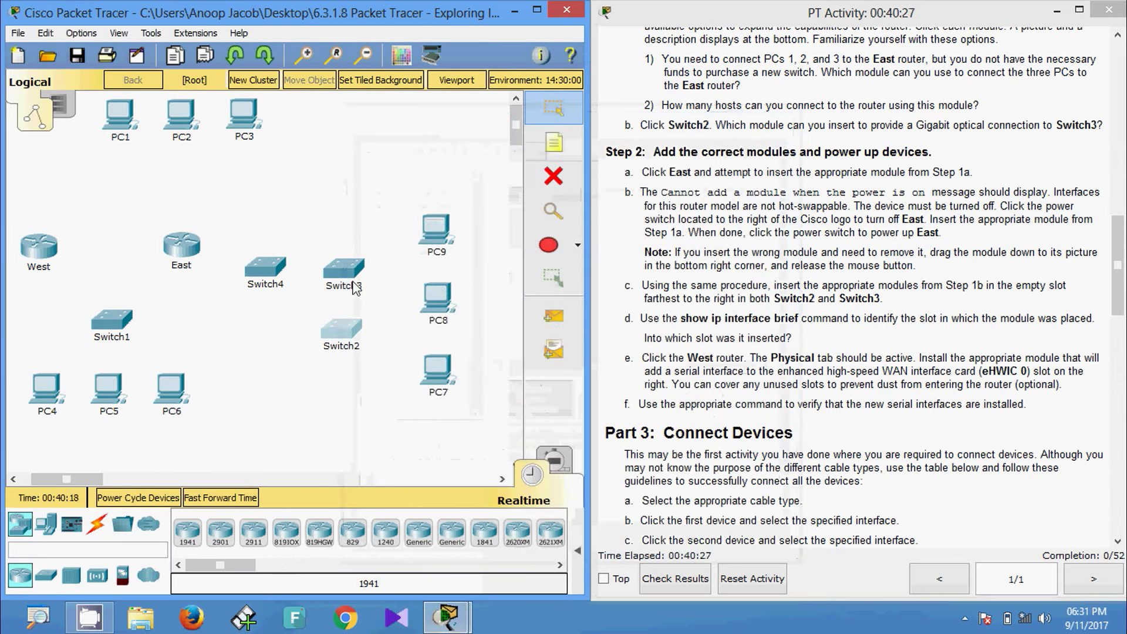
# Step: Open Switch3's command line and enter privileged EXEC mode with the enable command
pyautogui.click(353, 283)
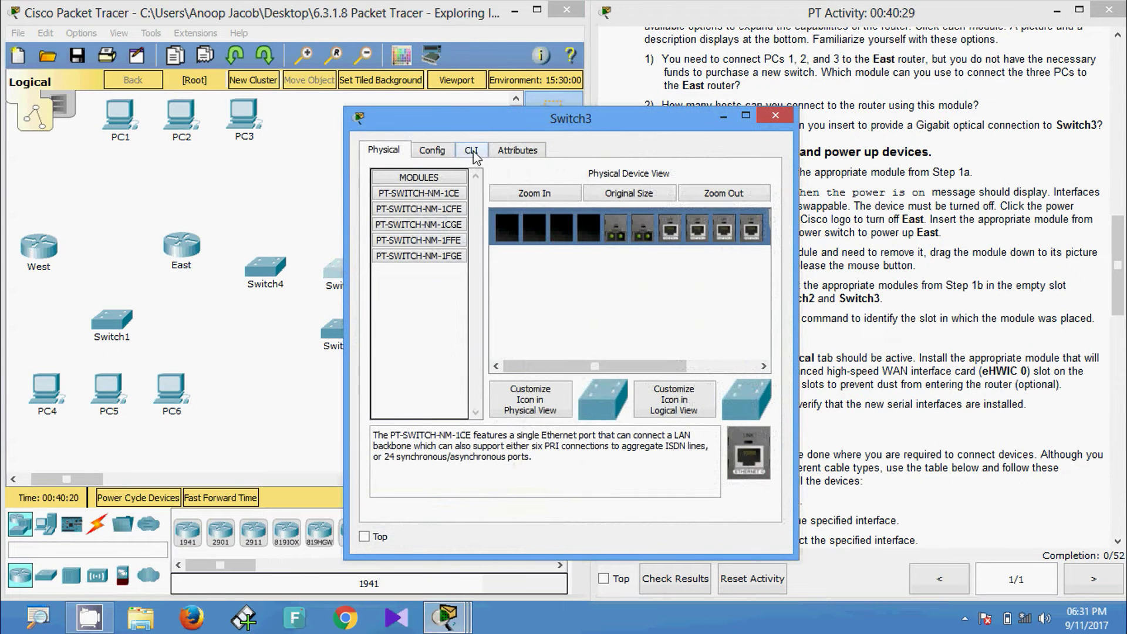
pyautogui.click(470, 151)
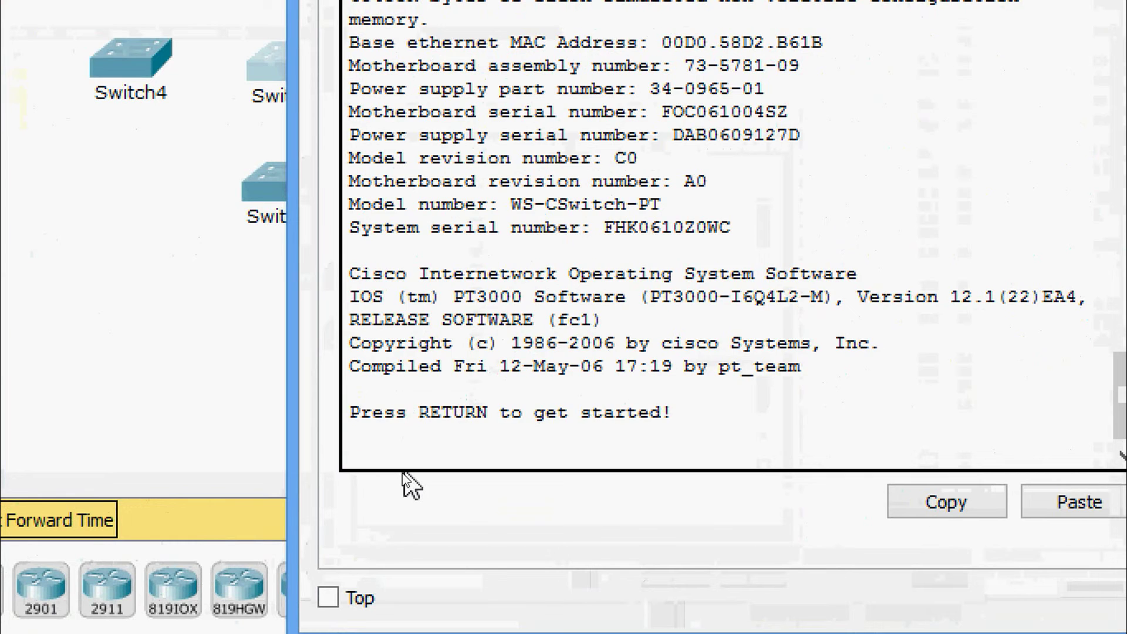
pyautogui.press('Return')
pyautogui.write('ena')
pyautogui.press('Tab')
pyautogui.press('Return')
# Step: Run show ip interface brief on Switch3, highlight the GigabitEthernet5/1 entry and check the module in the physical device view
pyautogui.write('sh')
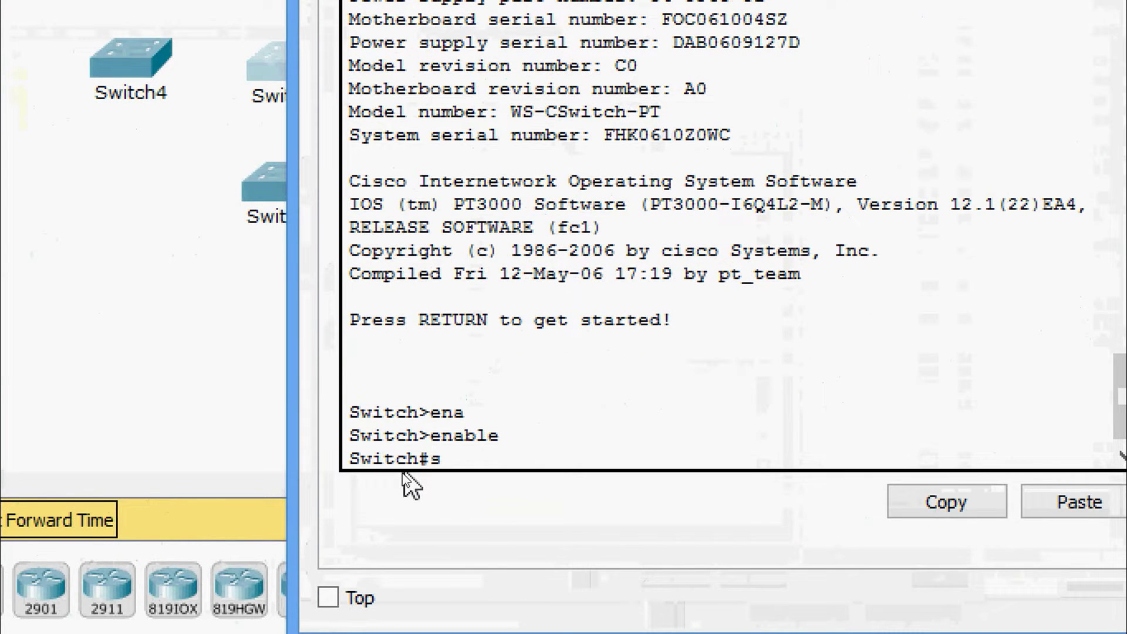
pyautogui.press('Tab')
pyautogui.write('ip inter')
pyautogui.press('Tab')
pyautogui.write('b')
pyautogui.press('Tab')
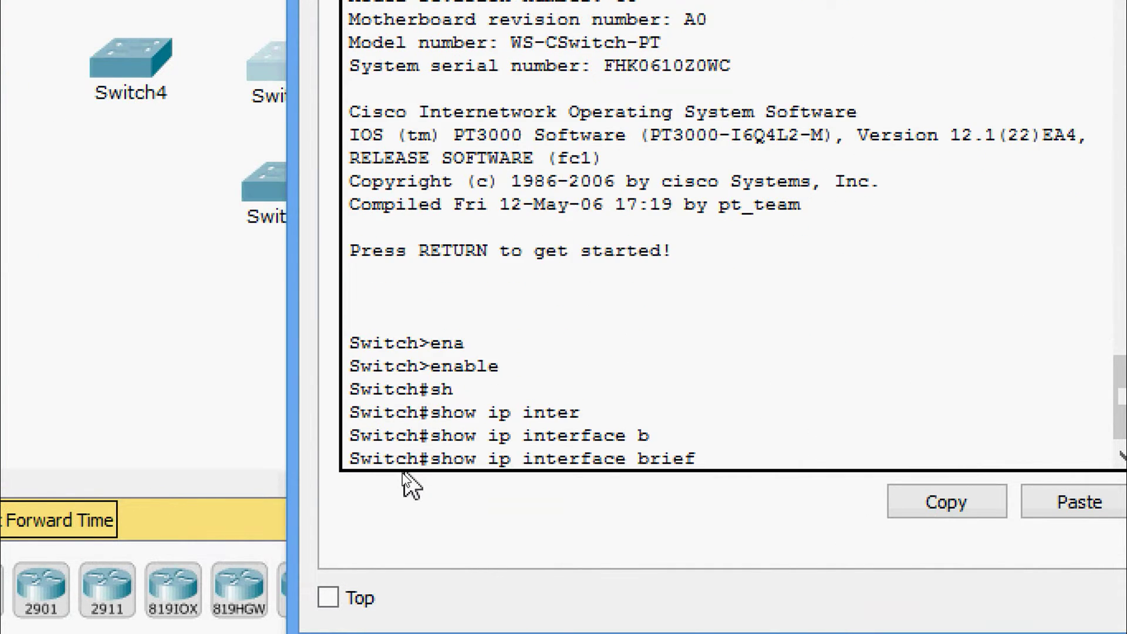
pyautogui.press('Return')
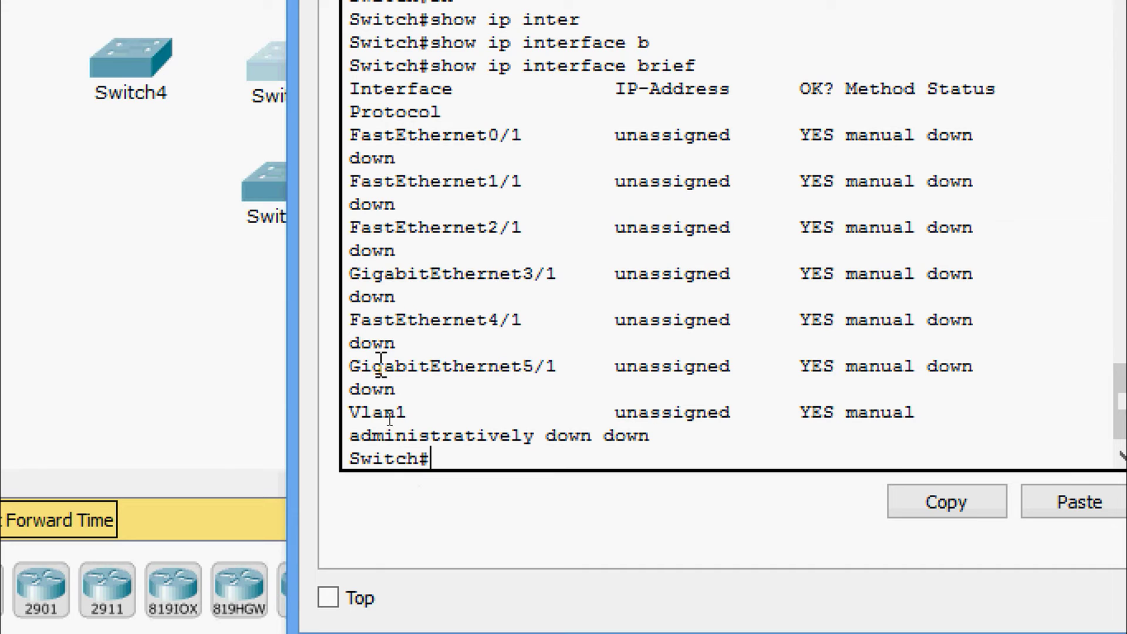
pyautogui.moveTo(351, 367); pyautogui.dragTo(933, 375)
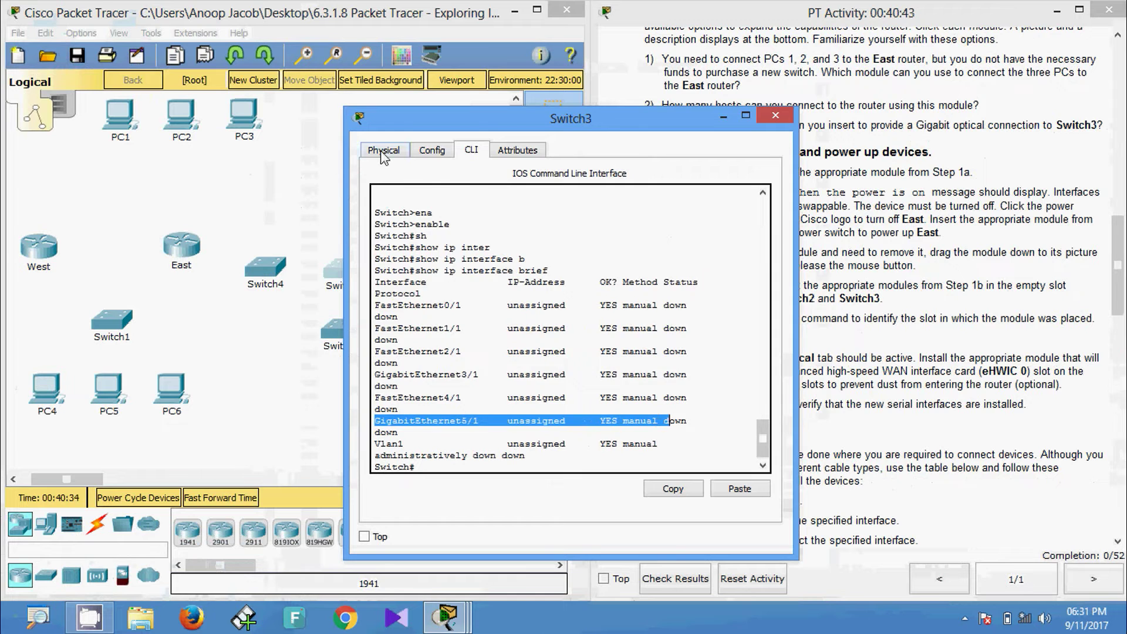
pyautogui.click(382, 152)
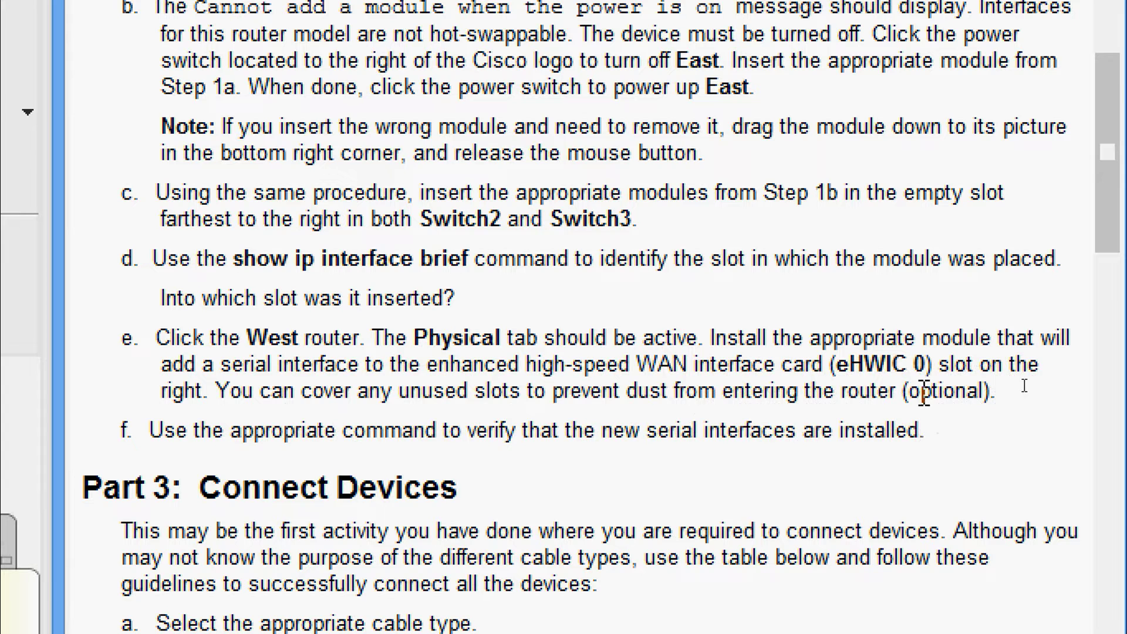
# Step: Insert the HWIC-2T module into the West router's rightmost slot, eHWIC 0
pyautogui.moveTo(909, 393); pyautogui.dragTo(981, 399)
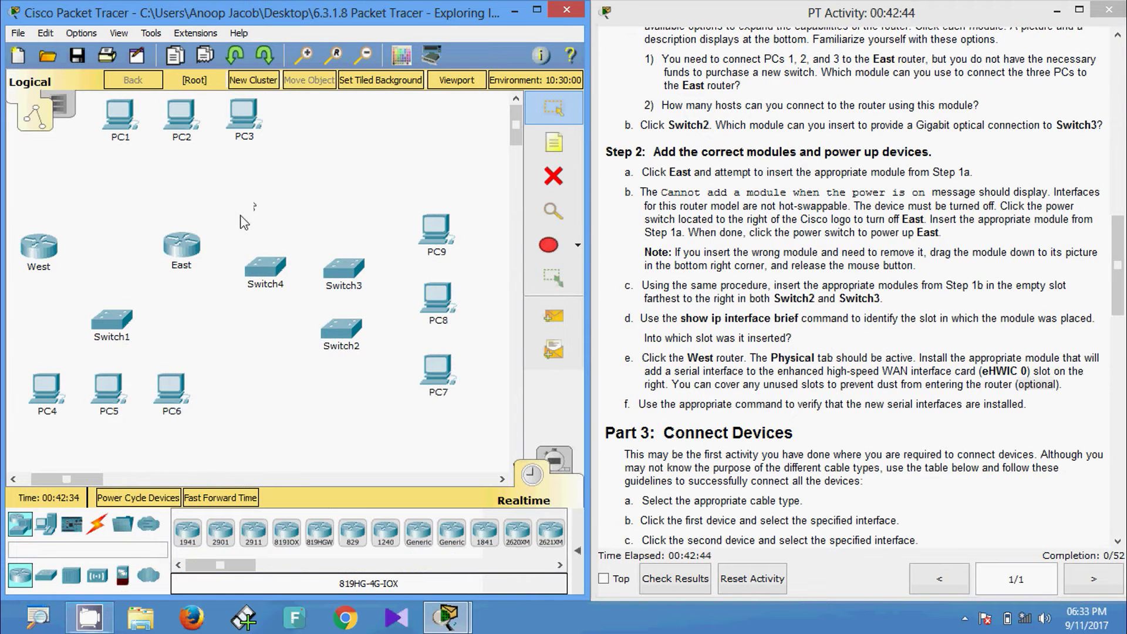
pyautogui.click(43, 249)
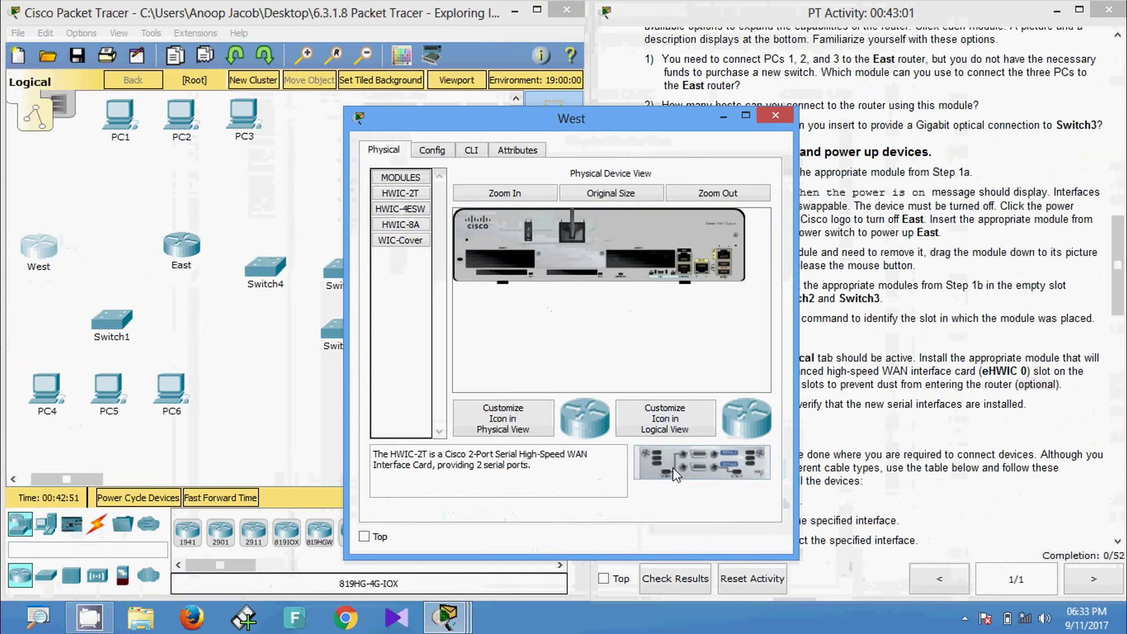
pyautogui.moveTo(672, 467); pyautogui.dragTo(620, 264)
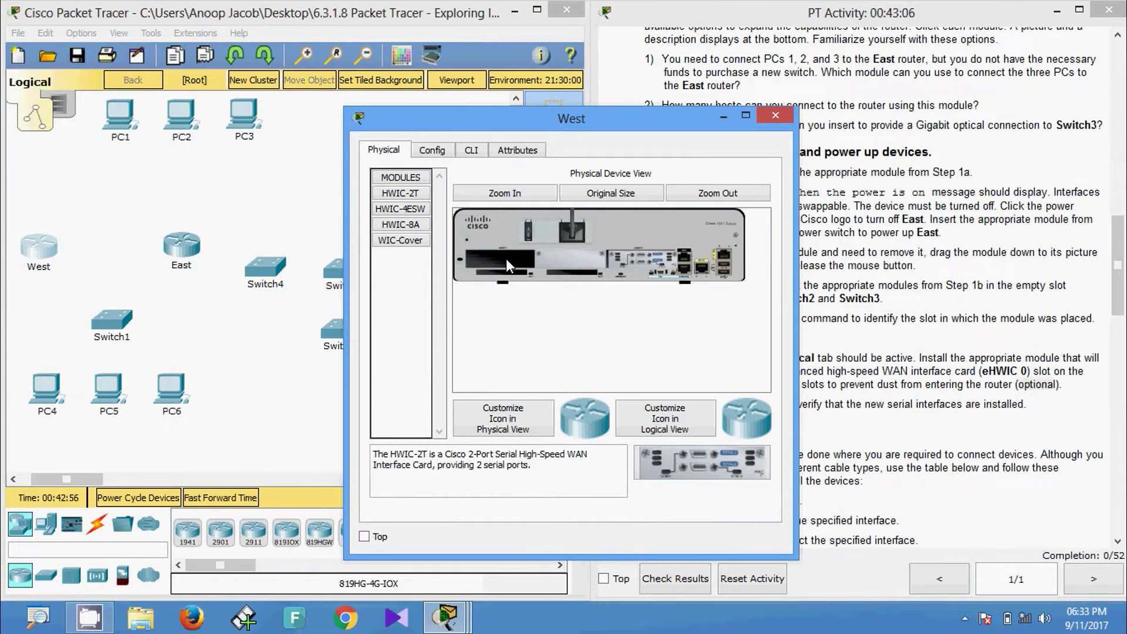
# Step: Cover the West router's remaining empty slot with a WIC-Cover and power the router back on
pyautogui.click(404, 242)
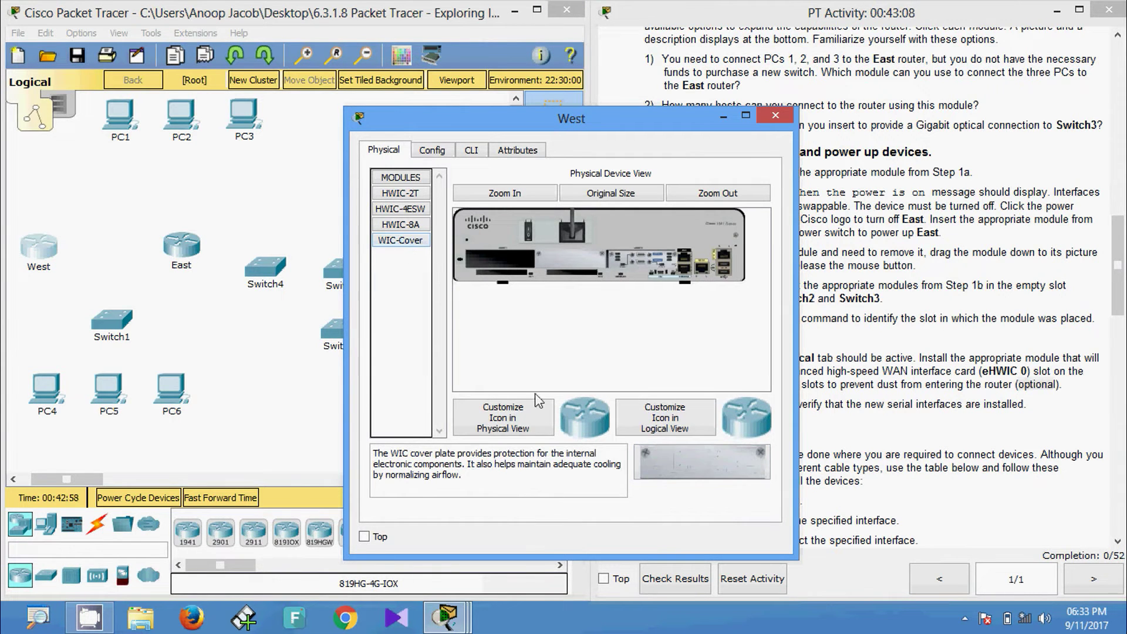
pyautogui.moveTo(646, 459); pyautogui.dragTo(484, 276)
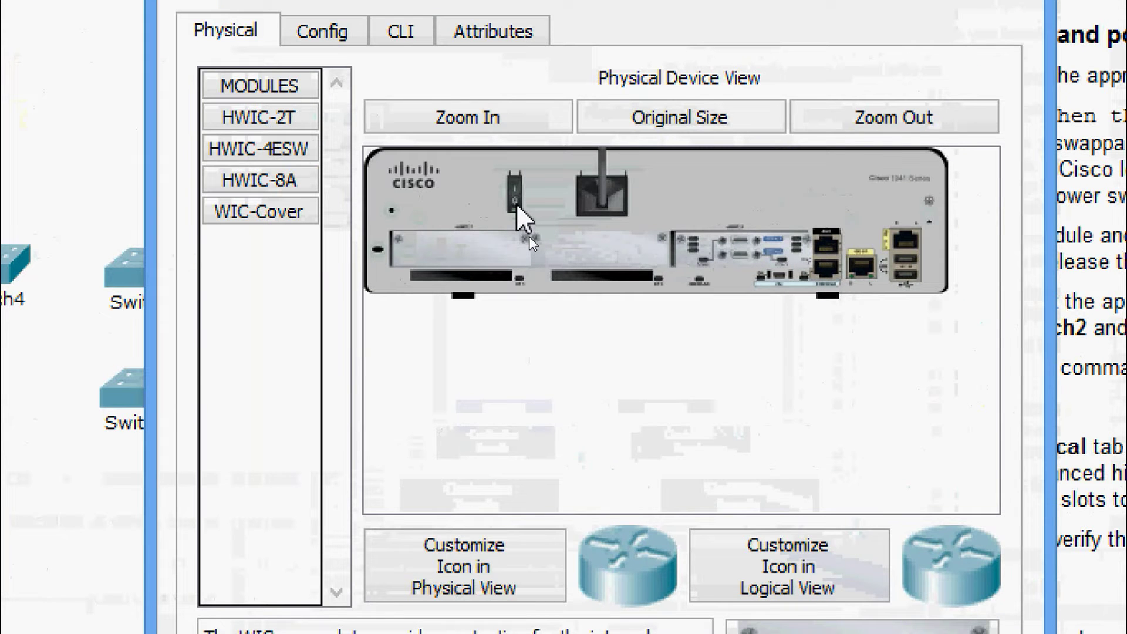
pyautogui.click(528, 234)
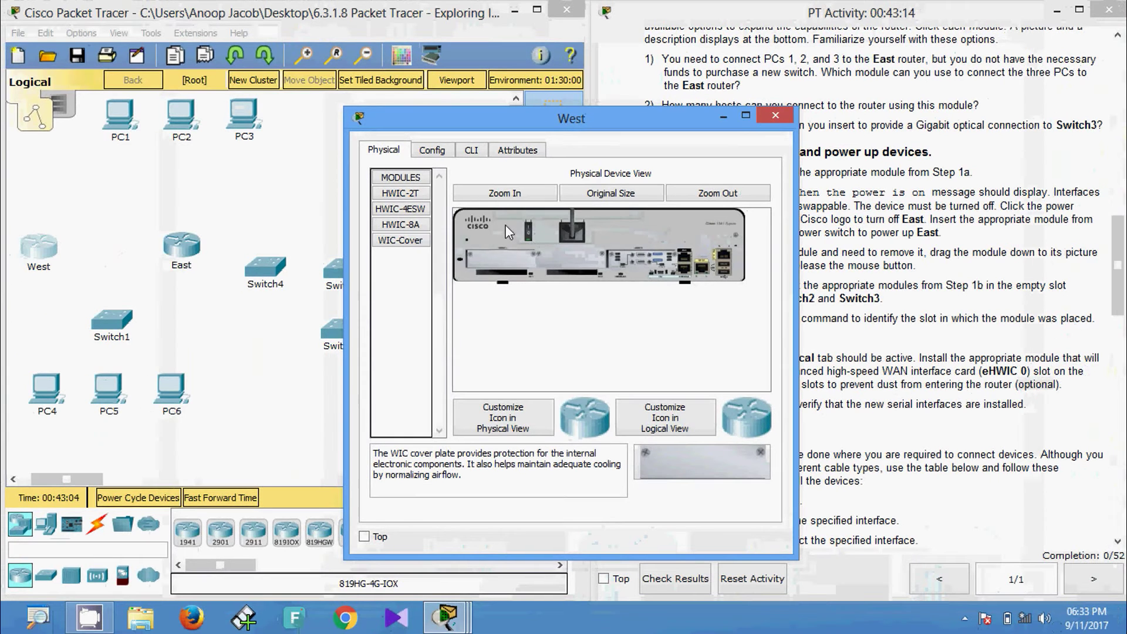
# Step: Open the West router's command line and enter privileged EXEC mode with the enable command
pyautogui.click(471, 150)
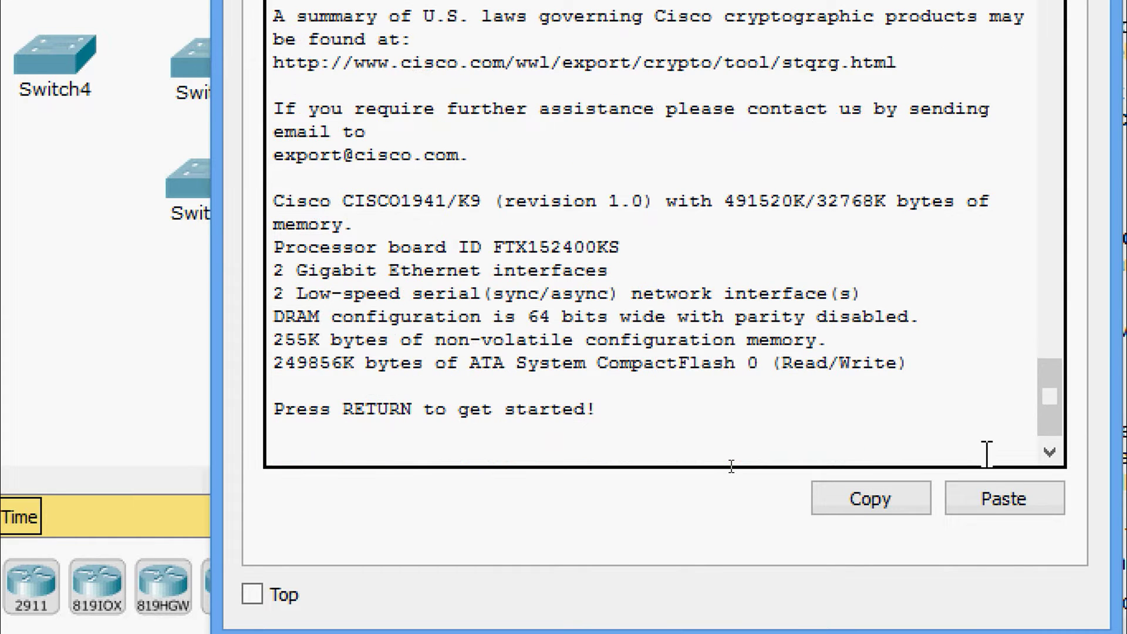
pyautogui.press('Return')
pyautogui.write('ena')
pyautogui.press('Tab')
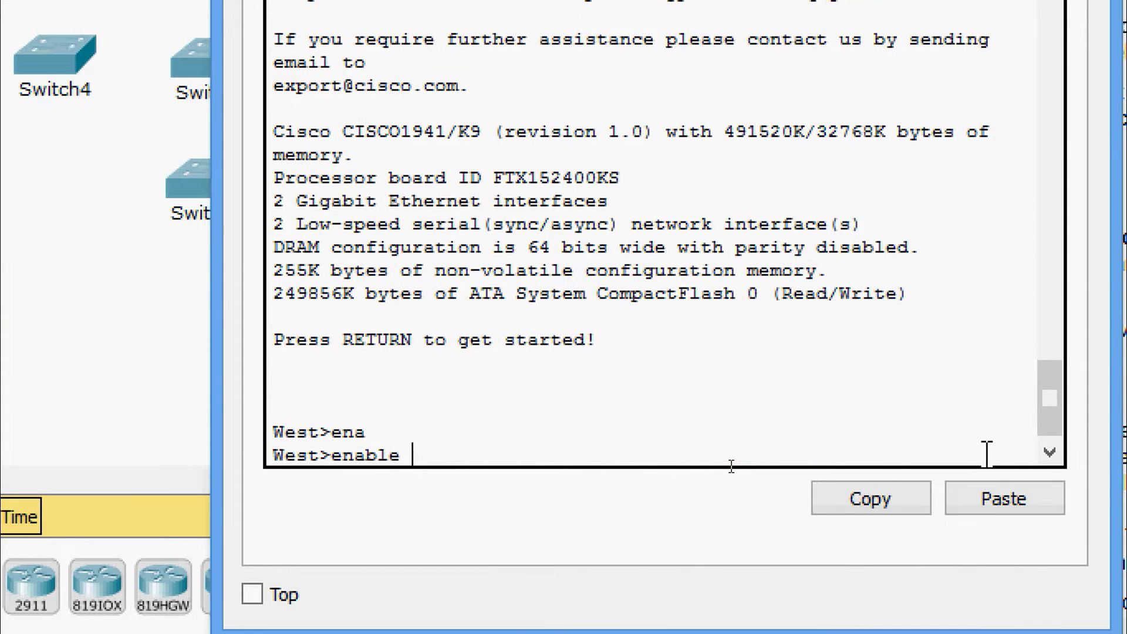
pyautogui.press('Return')
# Step: Run show ip interface brief on the West router and highlight the Serial0/0/0 and Serial0/0/1 entries
pyautogui.write('sh')
pyautogui.press('Tab')
pyautogui.write('ip int')
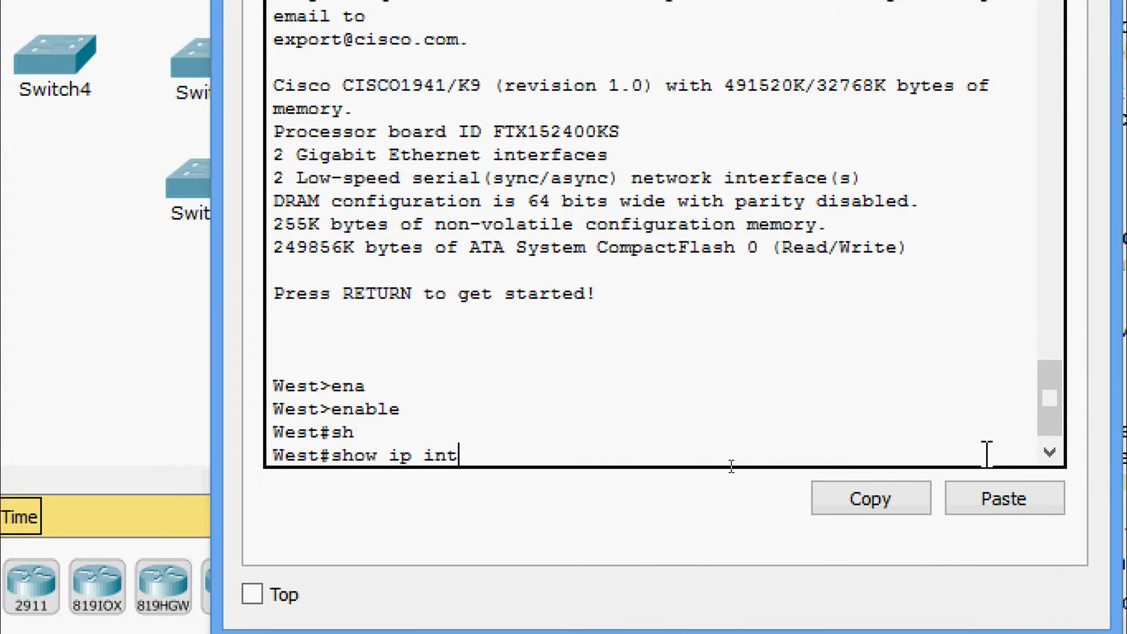
pyautogui.write('er')
pyautogui.press('Tab')
pyautogui.write('b')
pyautogui.press('Tab')
pyautogui.press('Return')
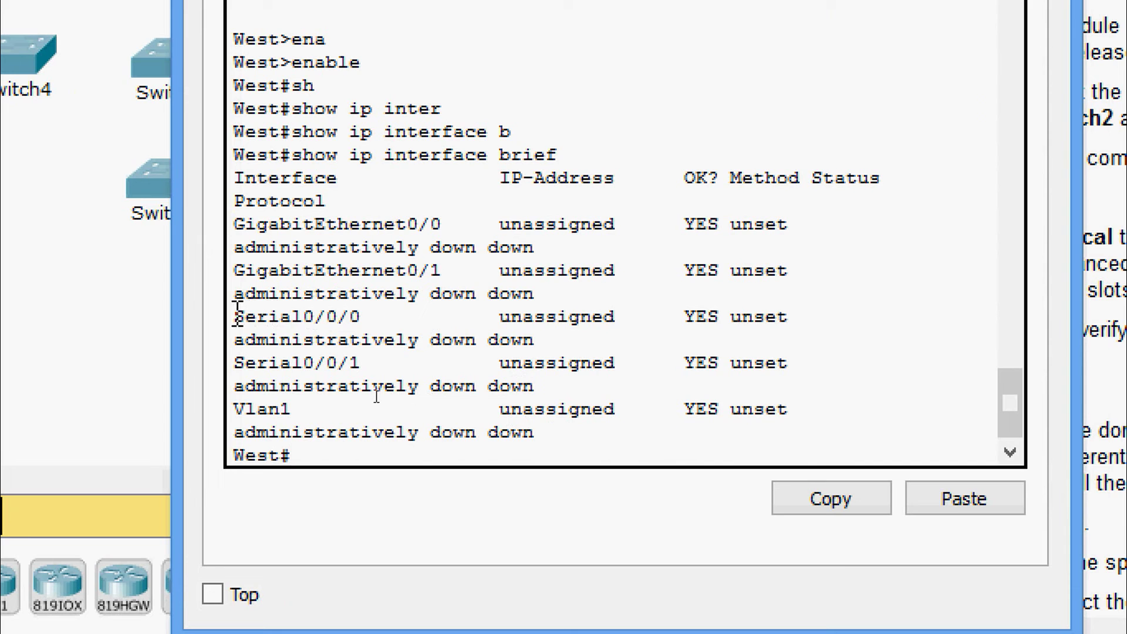
pyautogui.moveTo(237, 311); pyautogui.dragTo(821, 370)
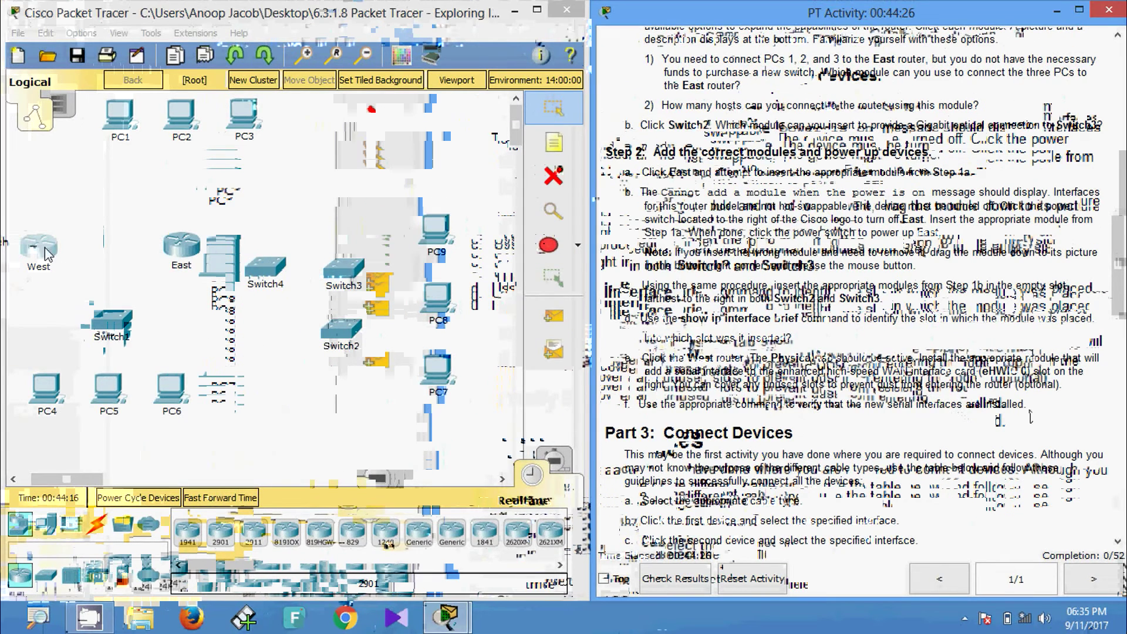
pyautogui.click(39, 248)
pyautogui.moveTo(381, 389); pyautogui.dragTo(532, 429)
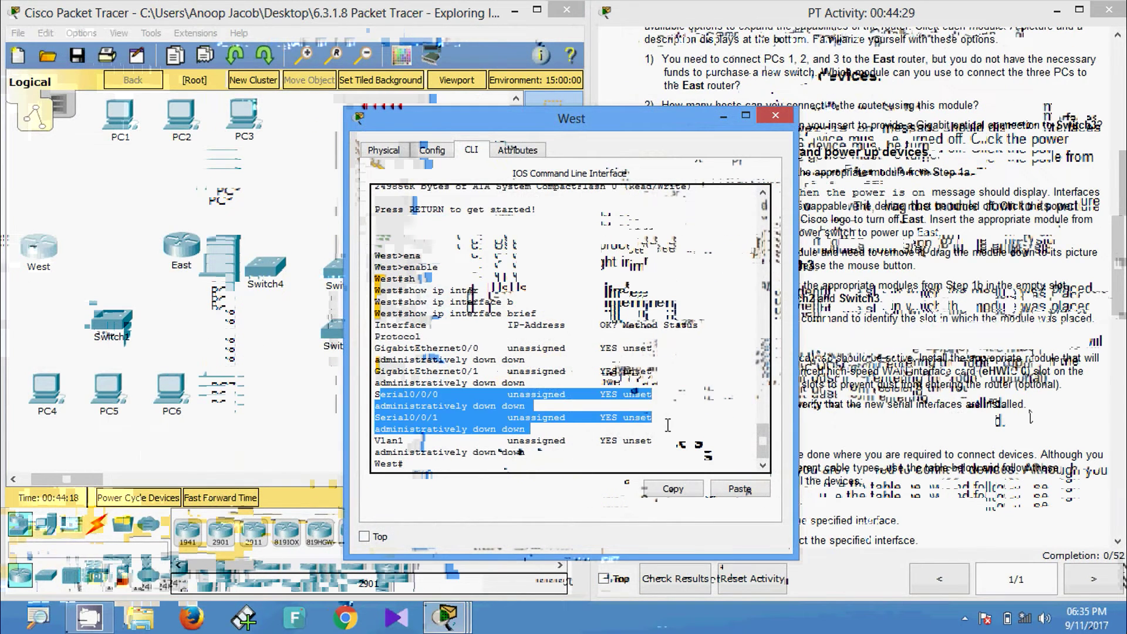
pyautogui.click(671, 422)
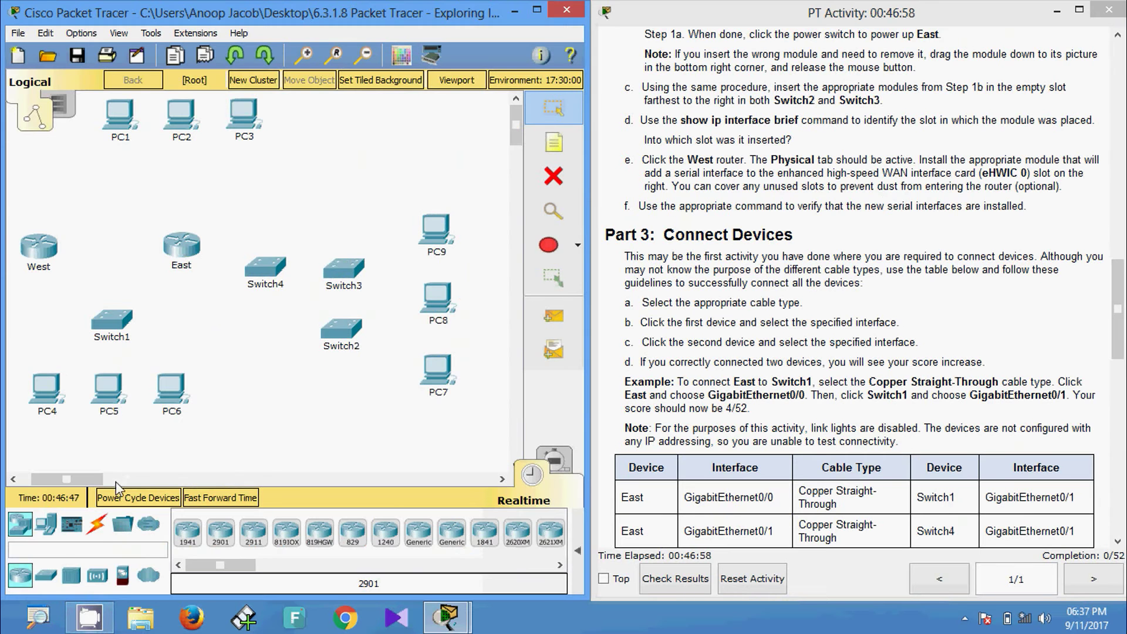
# Step: Connect GigabitEthernet0/0 on the East router to GigabitEthernet0/1 on Switch1 with a Copper Straight-Through cable
pyautogui.click(97, 523)
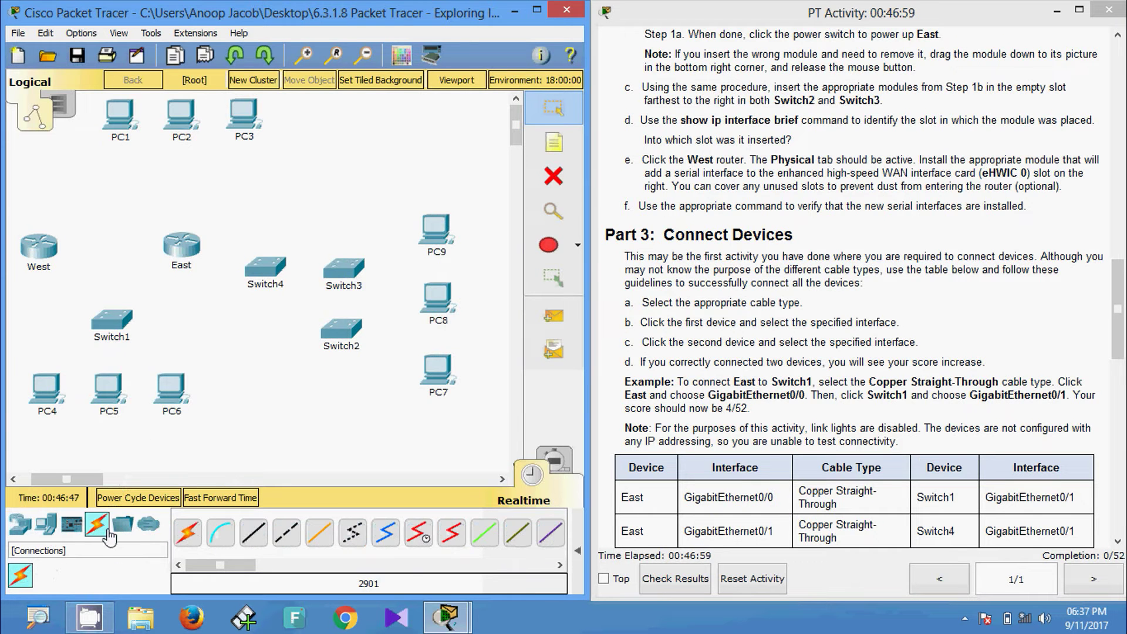
pyautogui.click(254, 544)
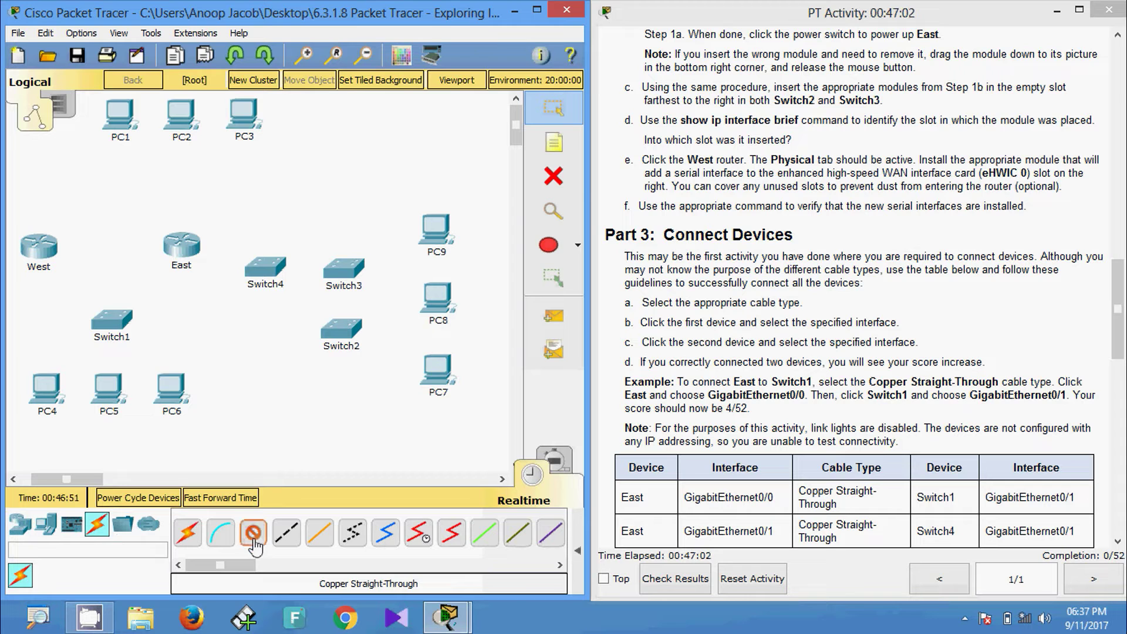
pyautogui.click(182, 250)
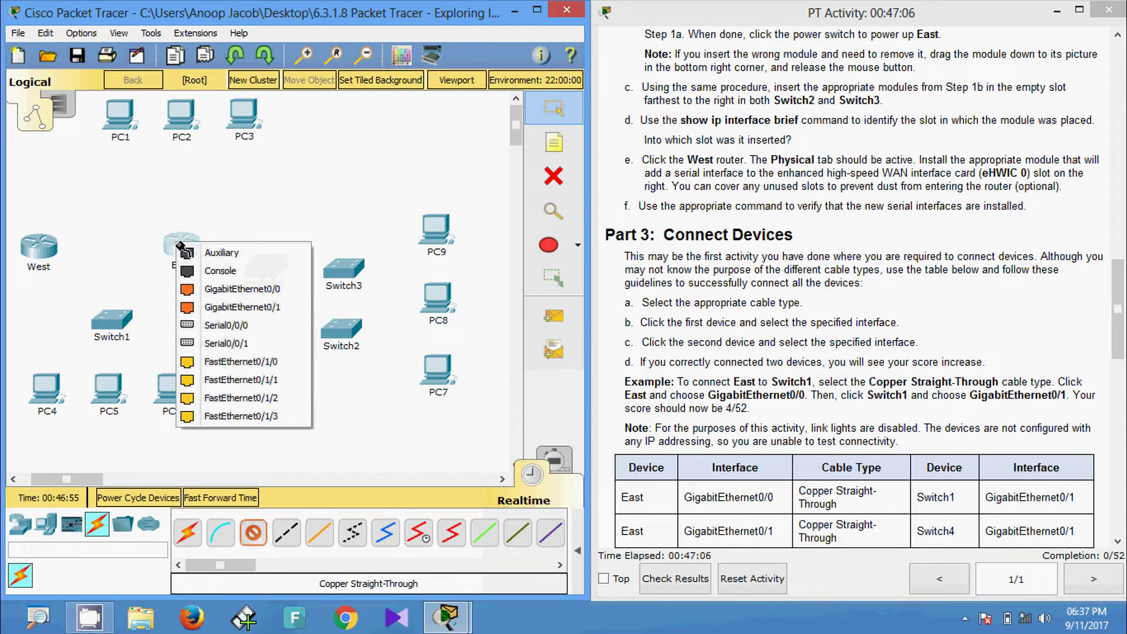
pyautogui.click(181, 246)
pyautogui.click(181, 246)
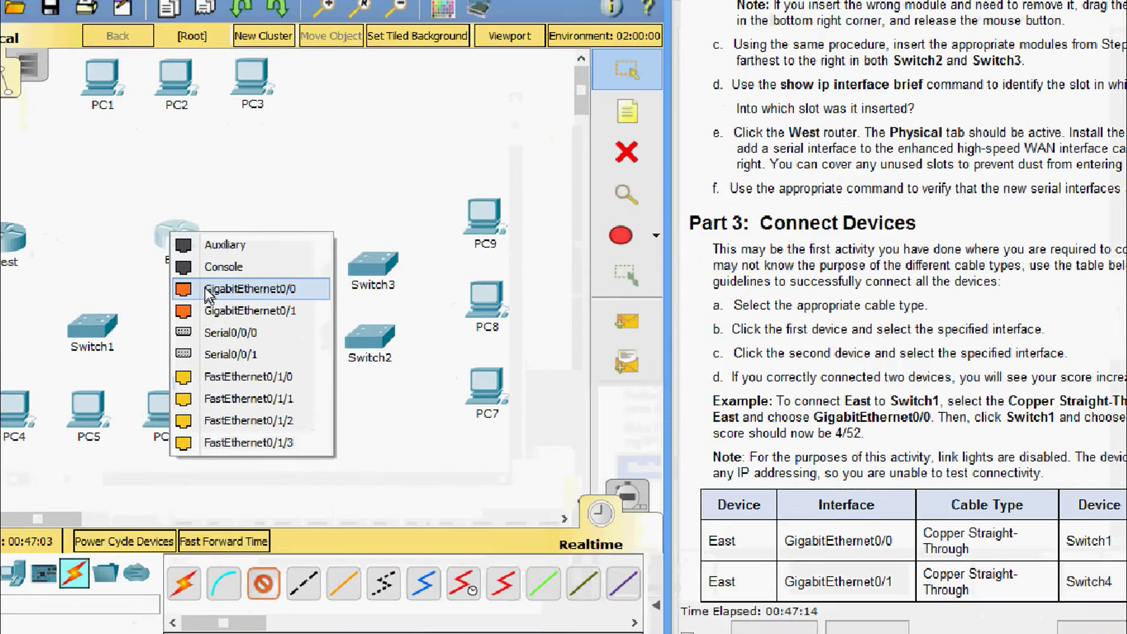
pyautogui.click(207, 290)
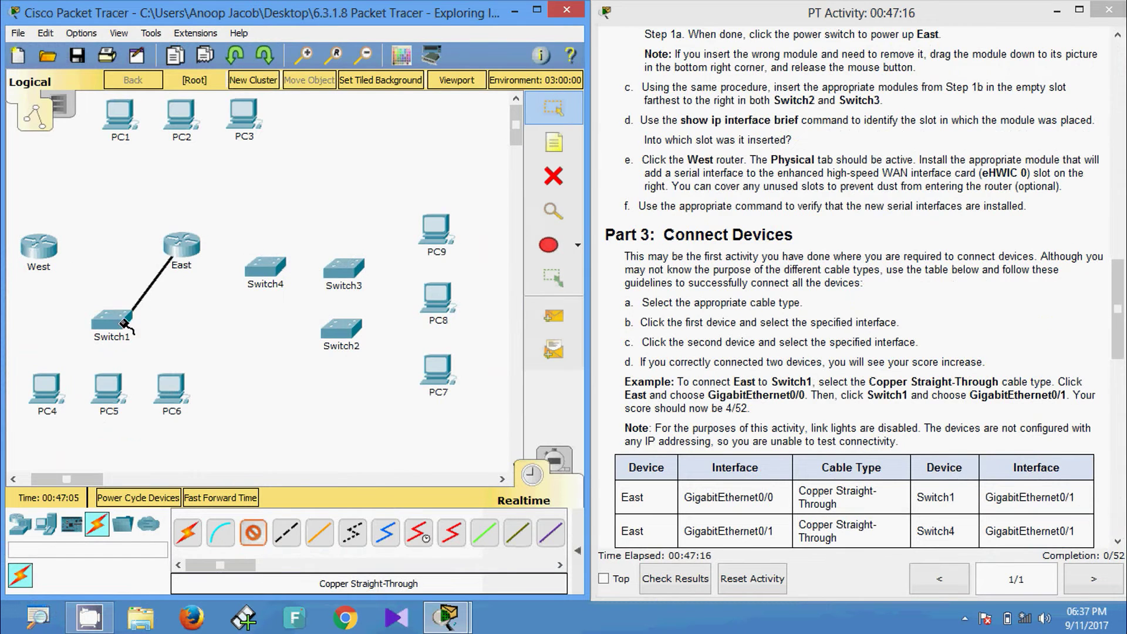
pyautogui.click(109, 325)
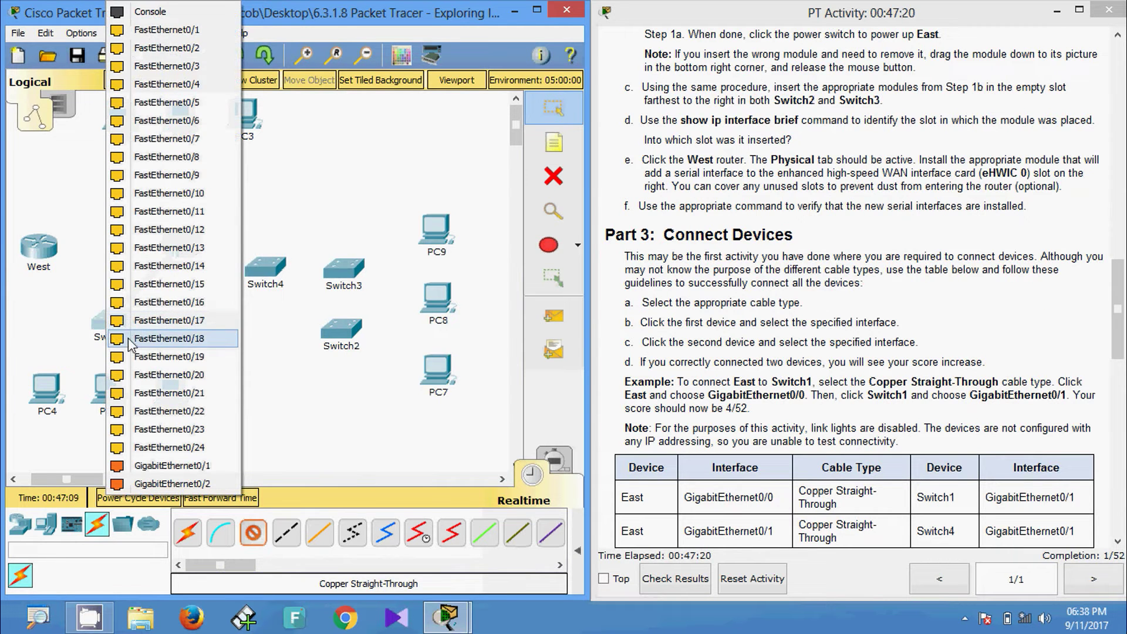
pyautogui.click(154, 468)
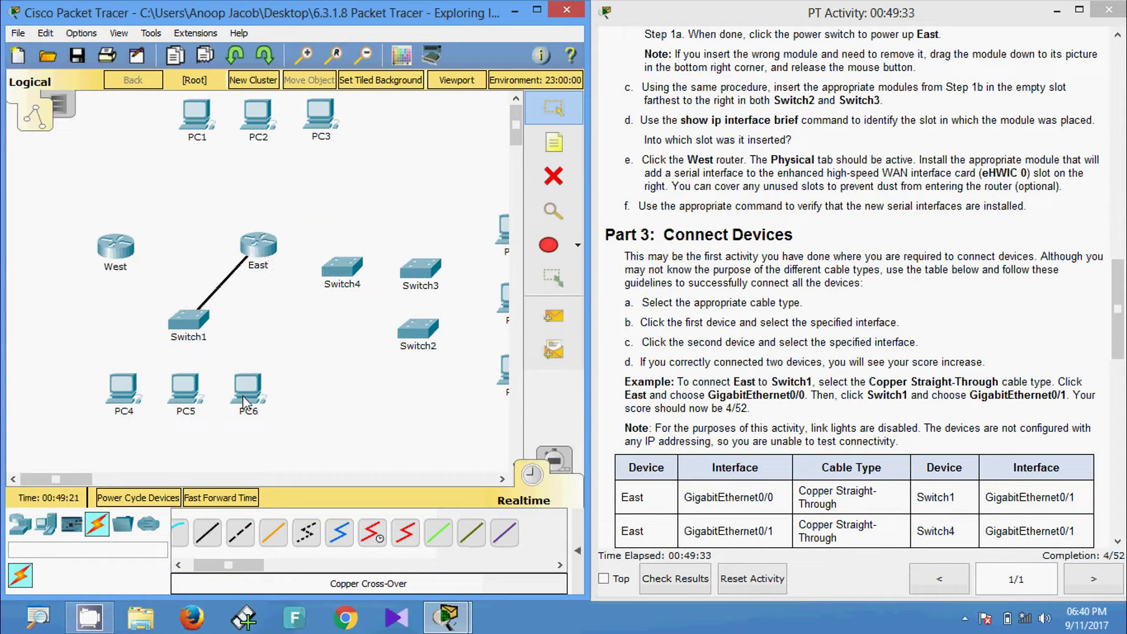
# Step: Connect FastEthernet0/1/0 on the East router to FastEthernet0 on PC1 with a Copper Cross-Over cable
pyautogui.moveTo(220, 565); pyautogui.dragTo(211, 565)
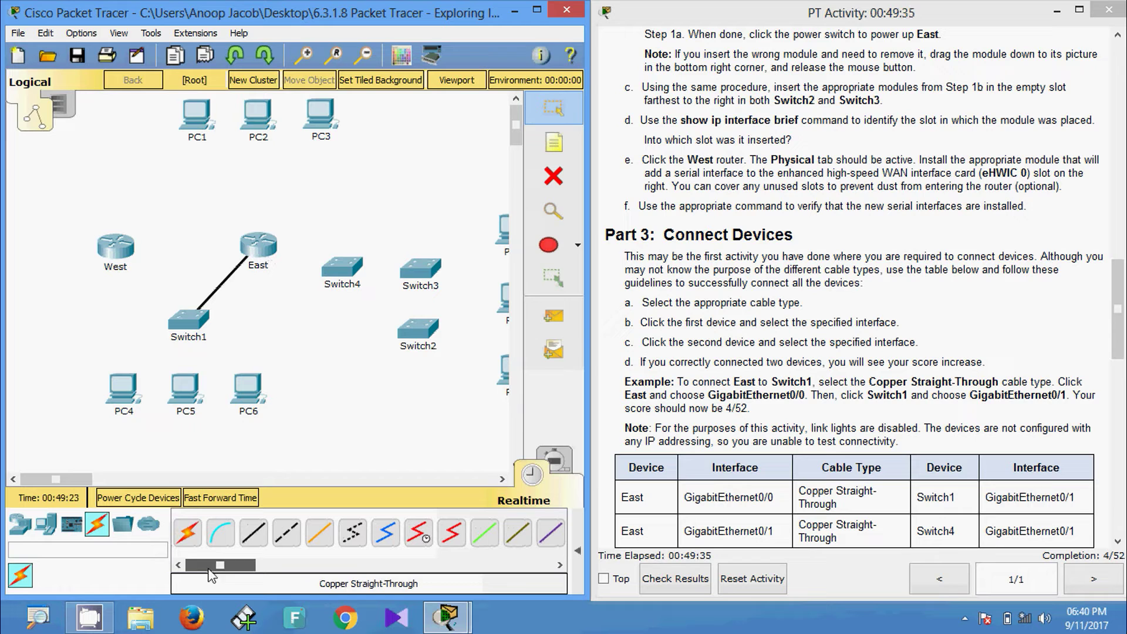
pyautogui.click(282, 540)
pyautogui.click(256, 251)
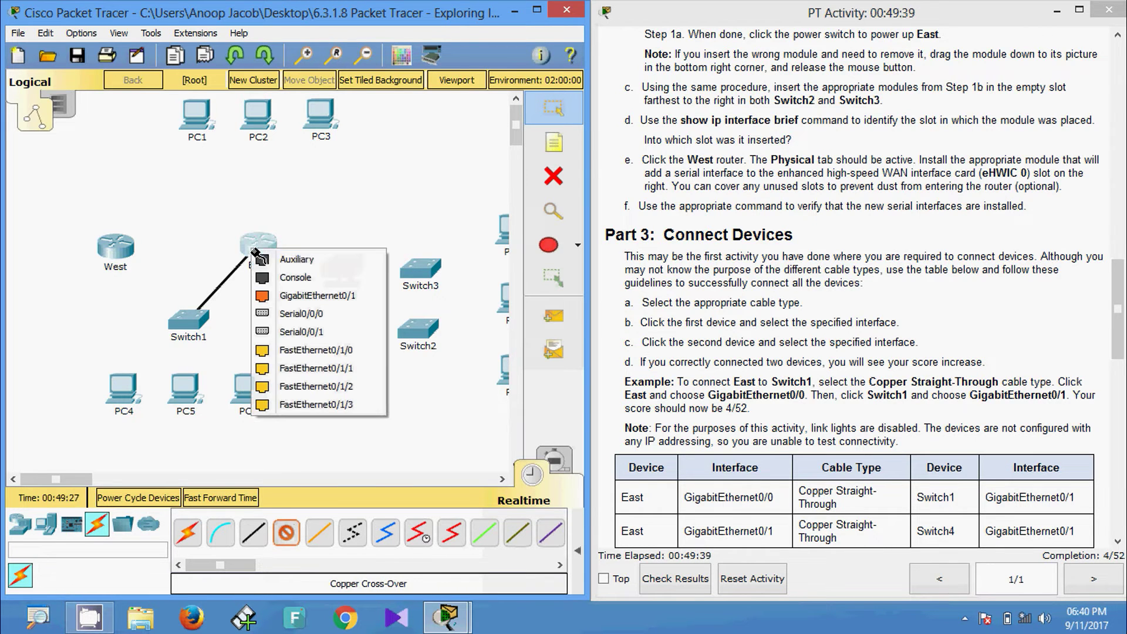
pyautogui.click(293, 351)
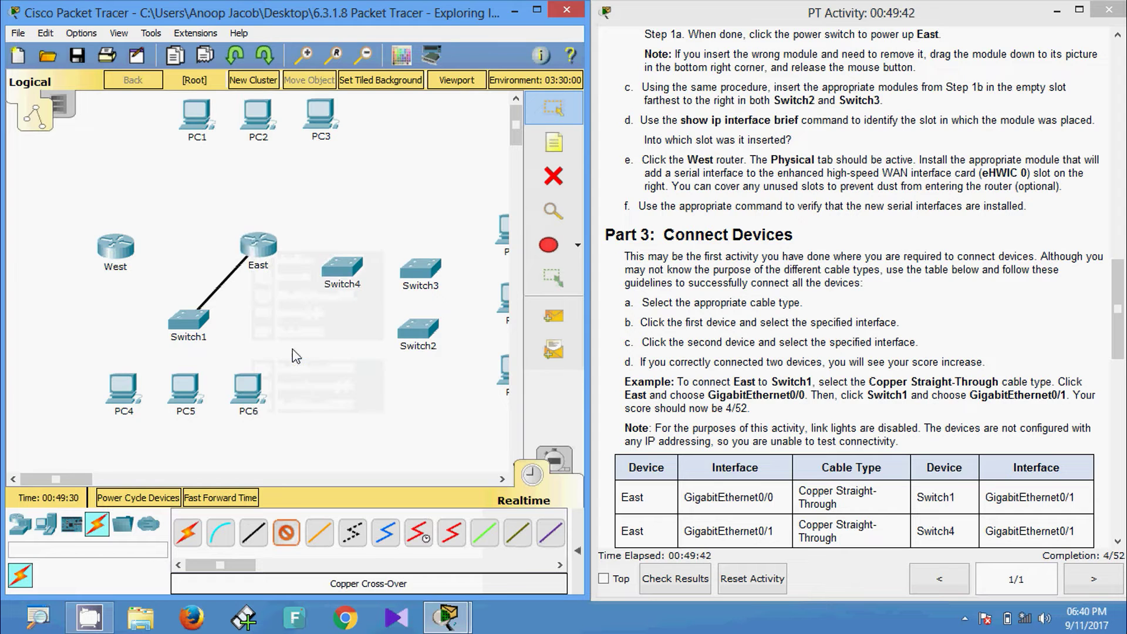
pyautogui.click(197, 117)
pyautogui.click(244, 179)
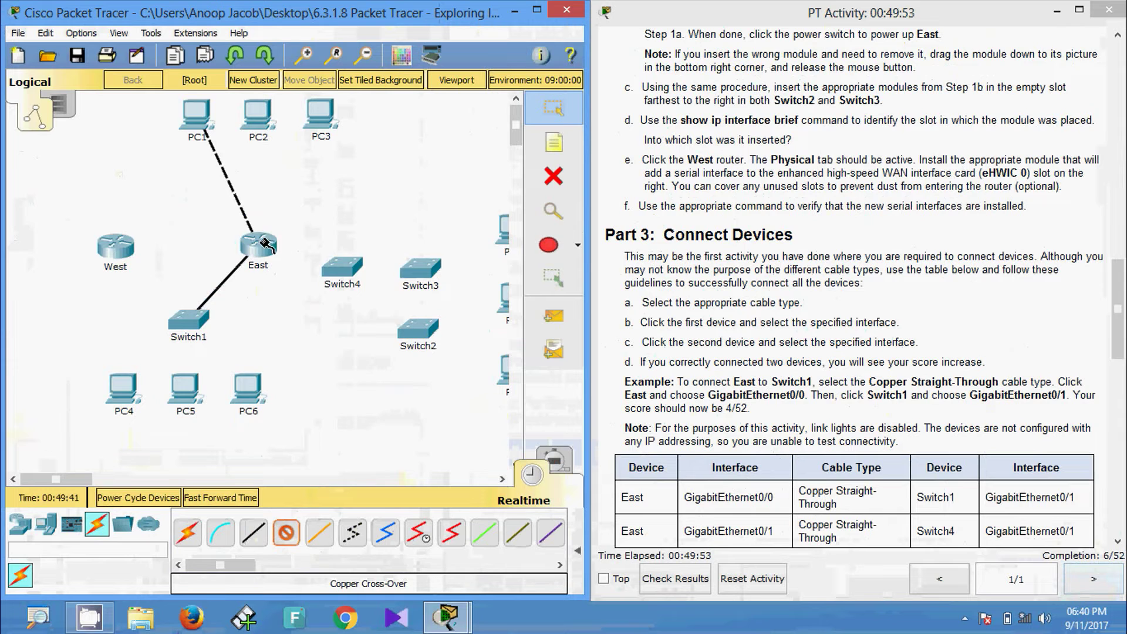
# Step: Connect FastEthernet0/1/1 on the East router to FastEthernet0 on PC2 with a Copper Cross-Over cable
pyautogui.click(265, 243)
pyautogui.press('Escape')
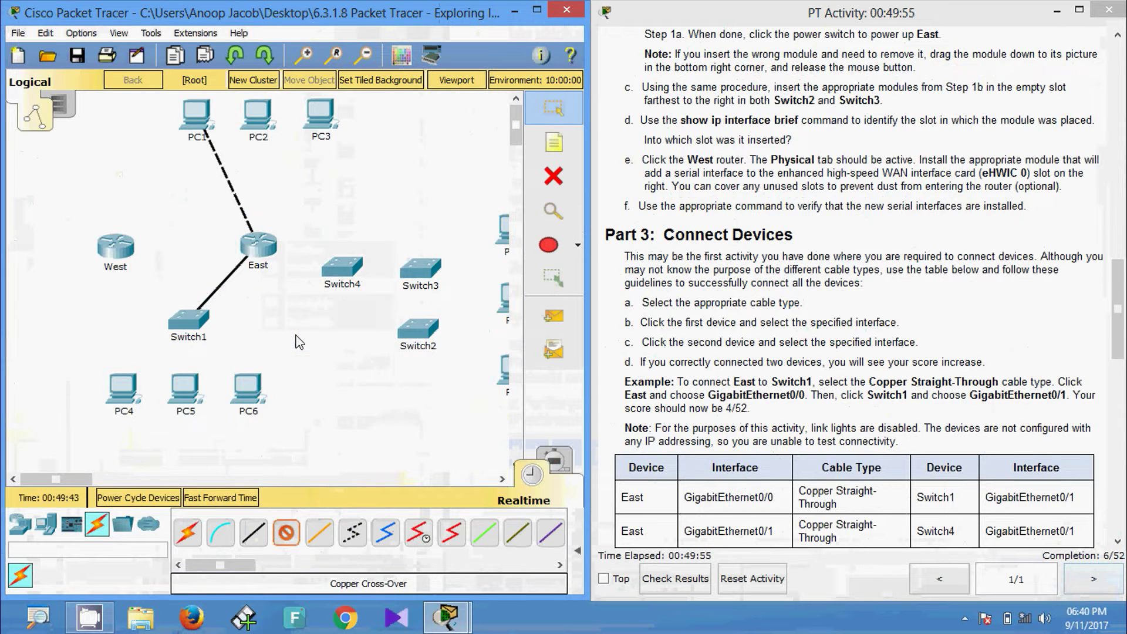
pyautogui.click(262, 115)
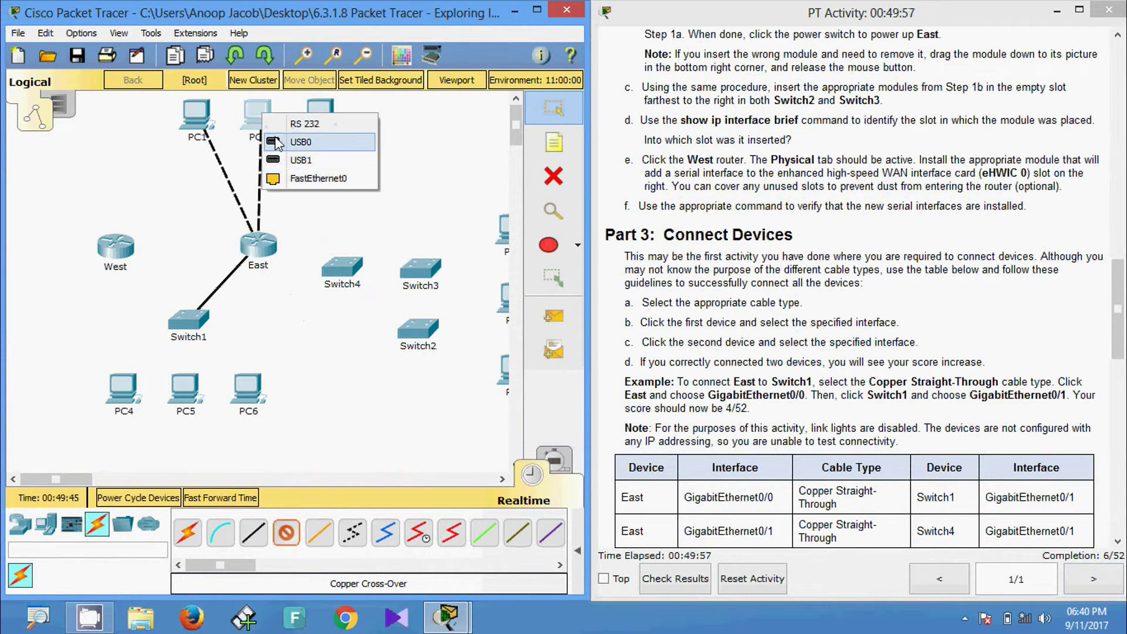
pyautogui.click(290, 178)
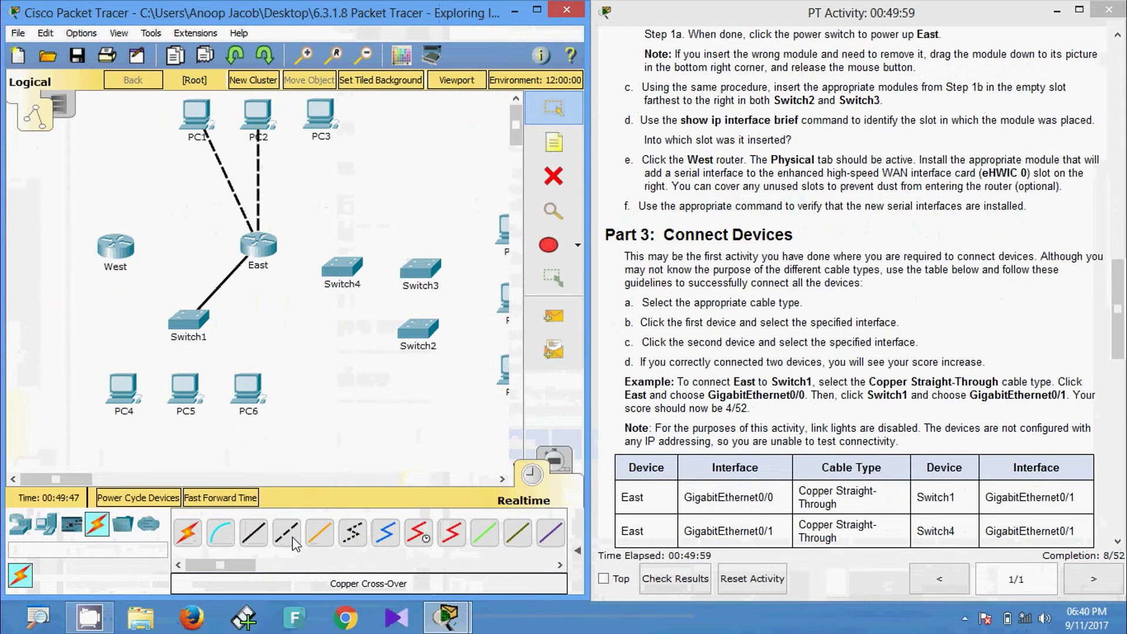
# Step: Connect FastEthernet0/1/2 on the East router to FastEthernet0 on PC3 with a Copper Cross-Over cable
pyautogui.click(293, 531)
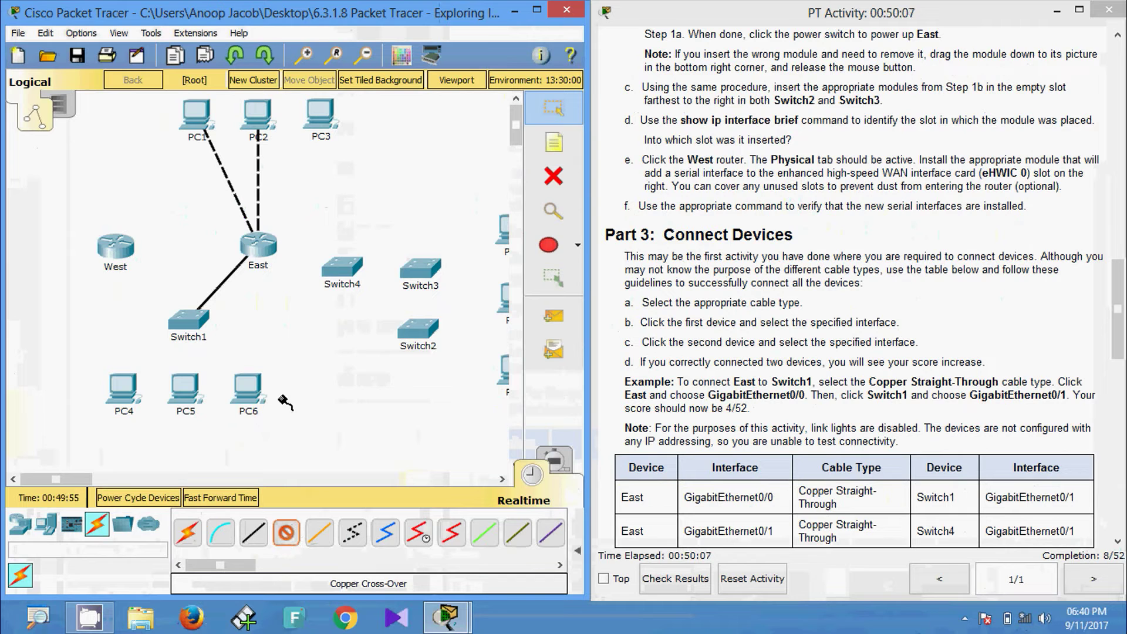
pyautogui.click(259, 257)
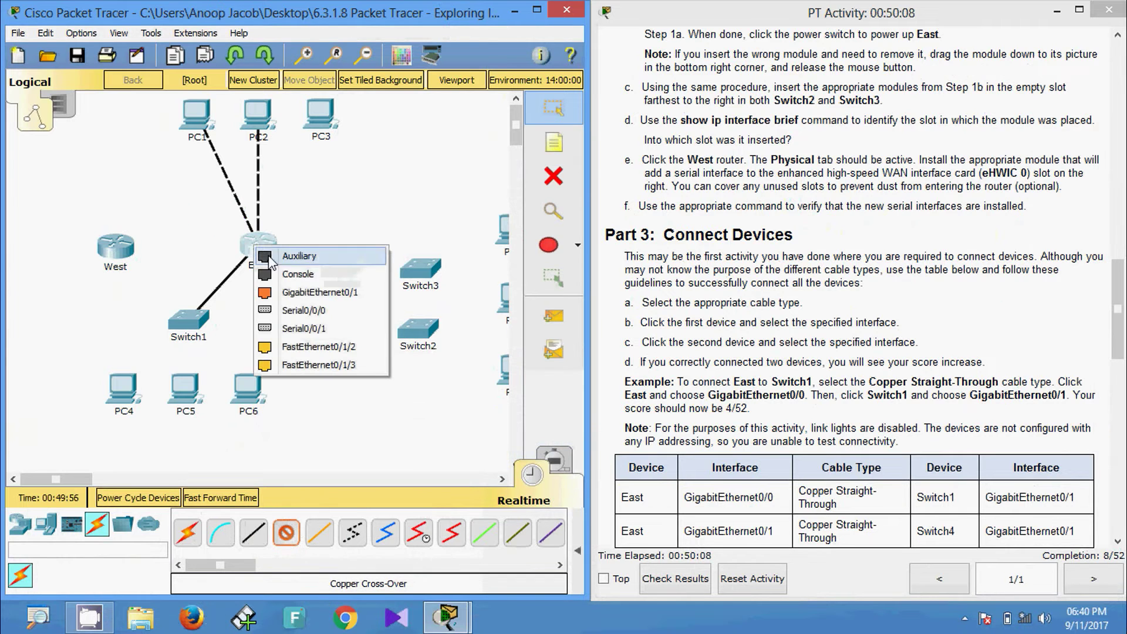
pyautogui.click(294, 347)
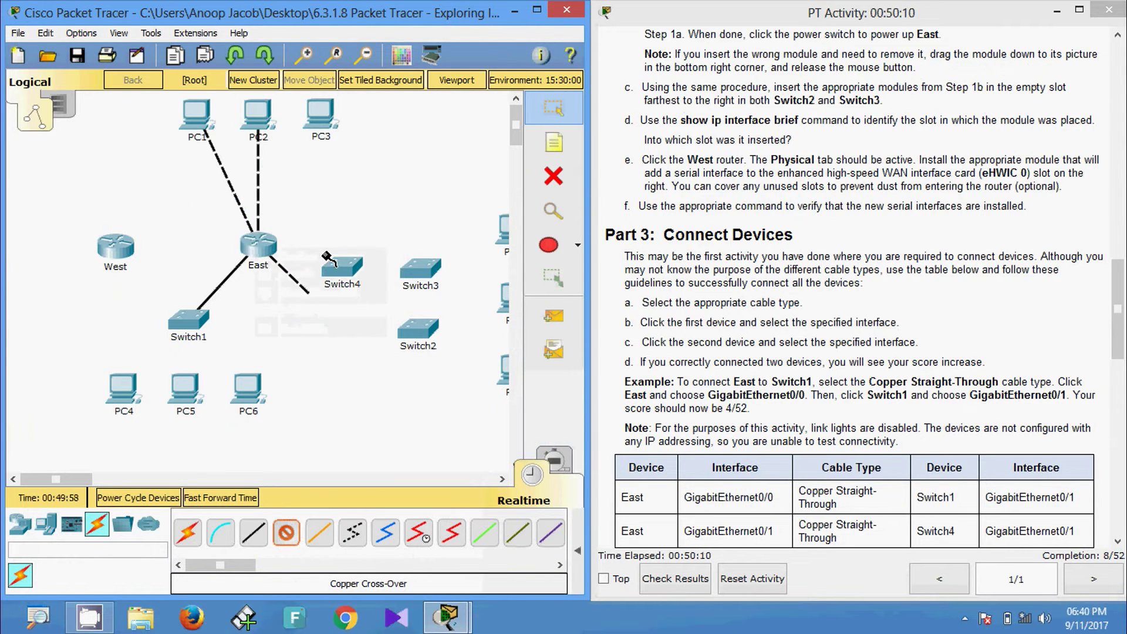
pyautogui.click(317, 117)
pyautogui.click(345, 177)
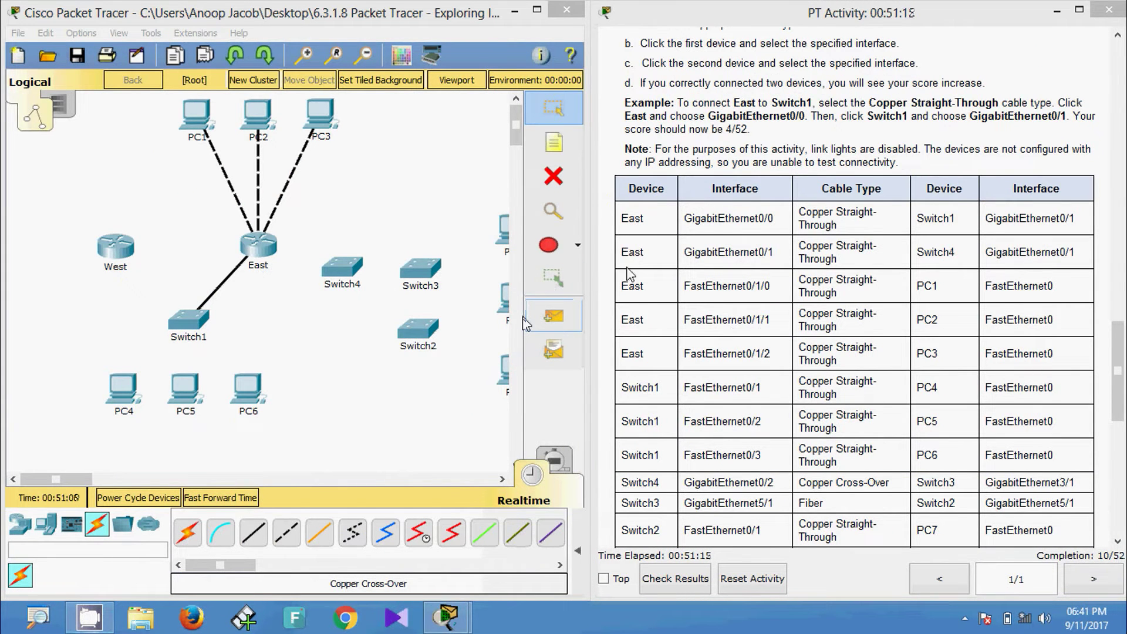
# Step: Following the cabling table, connect East's GigabitEthernet0/1 to GigabitEthernet0/1 on Switch4 with a Copper Straight-Through cable
pyautogui.moveTo(623, 253); pyautogui.dragTo(1072, 254)
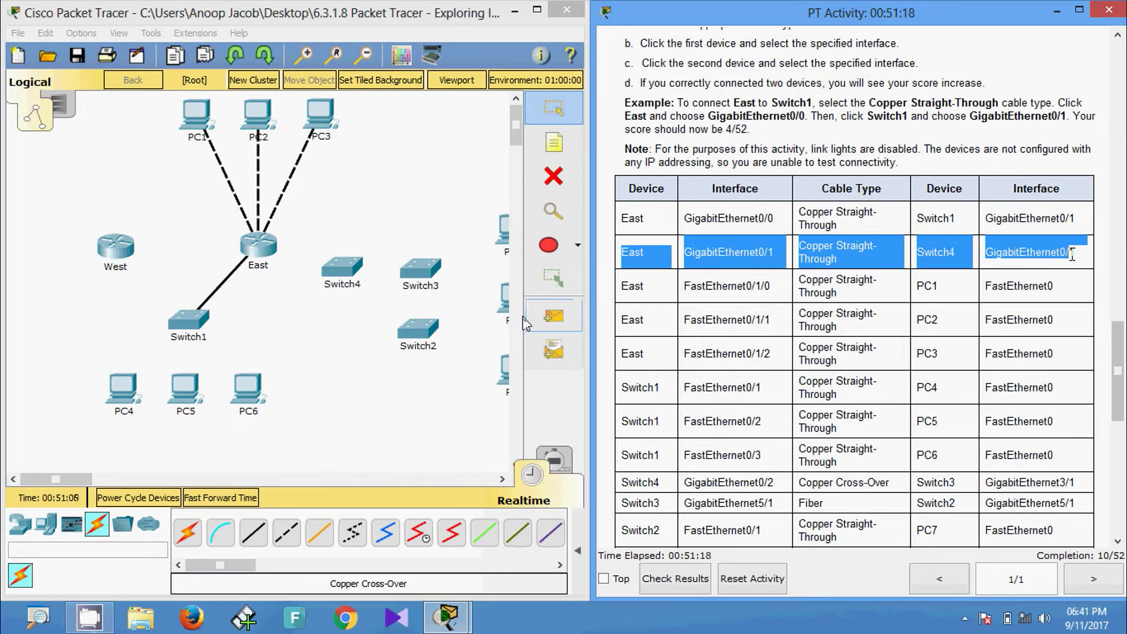
pyautogui.click(871, 266)
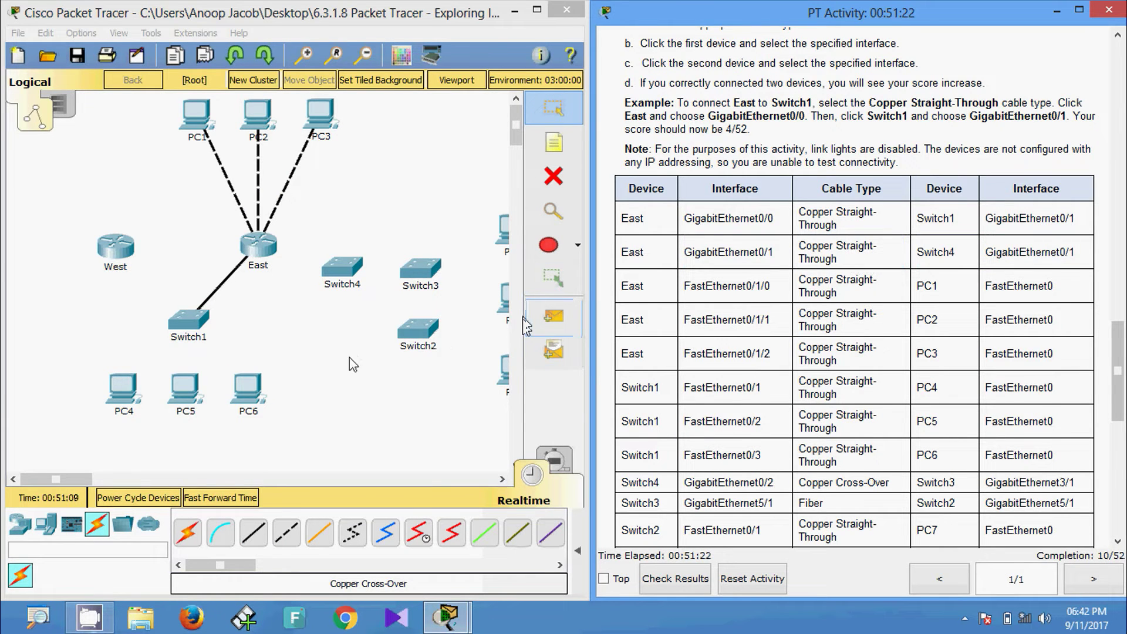
pyautogui.click(254, 534)
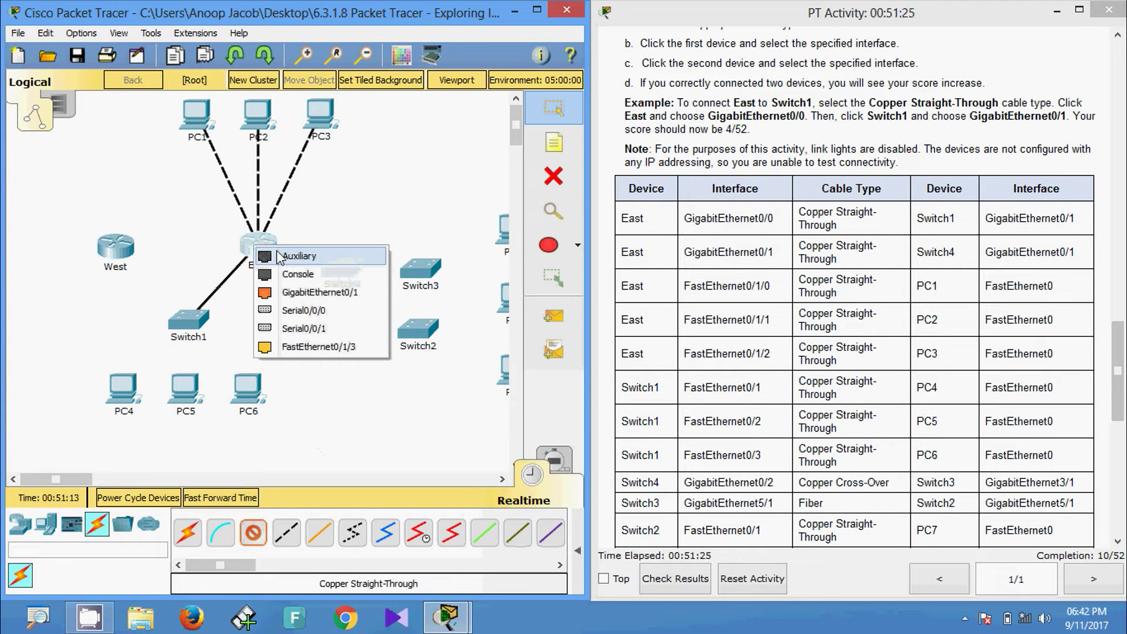
pyautogui.click(296, 292)
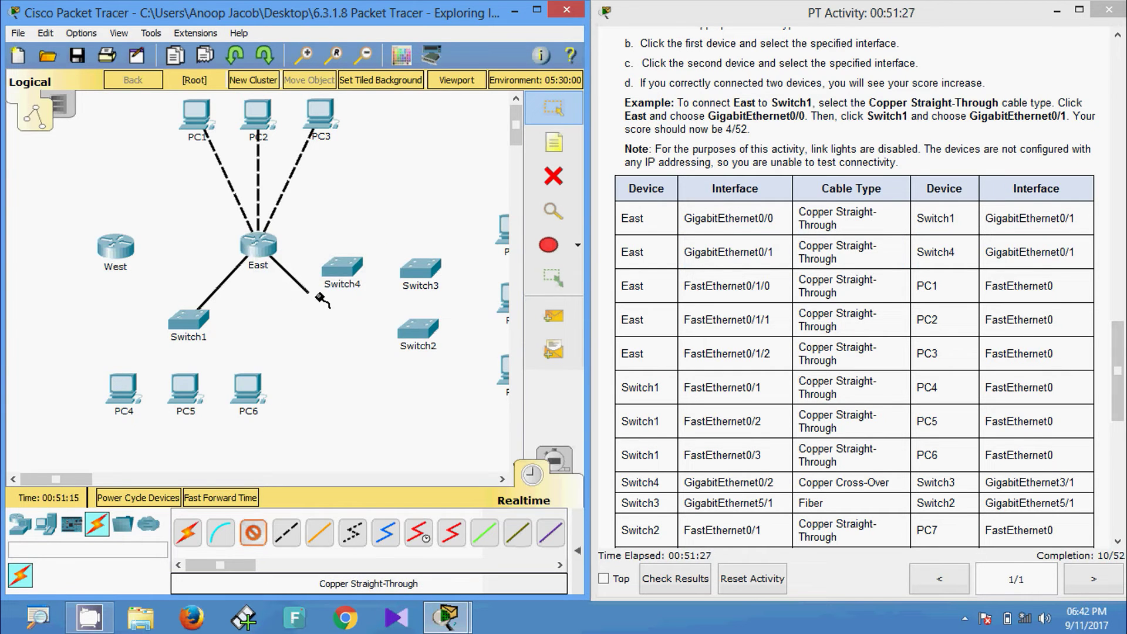
pyautogui.click(348, 270)
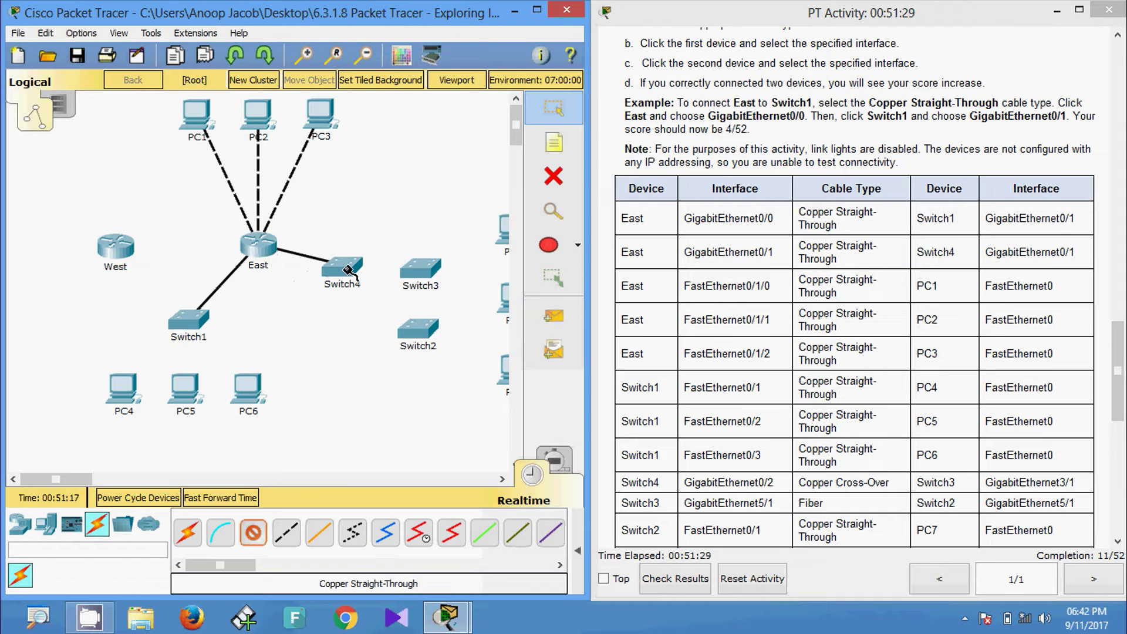
pyautogui.click(348, 270)
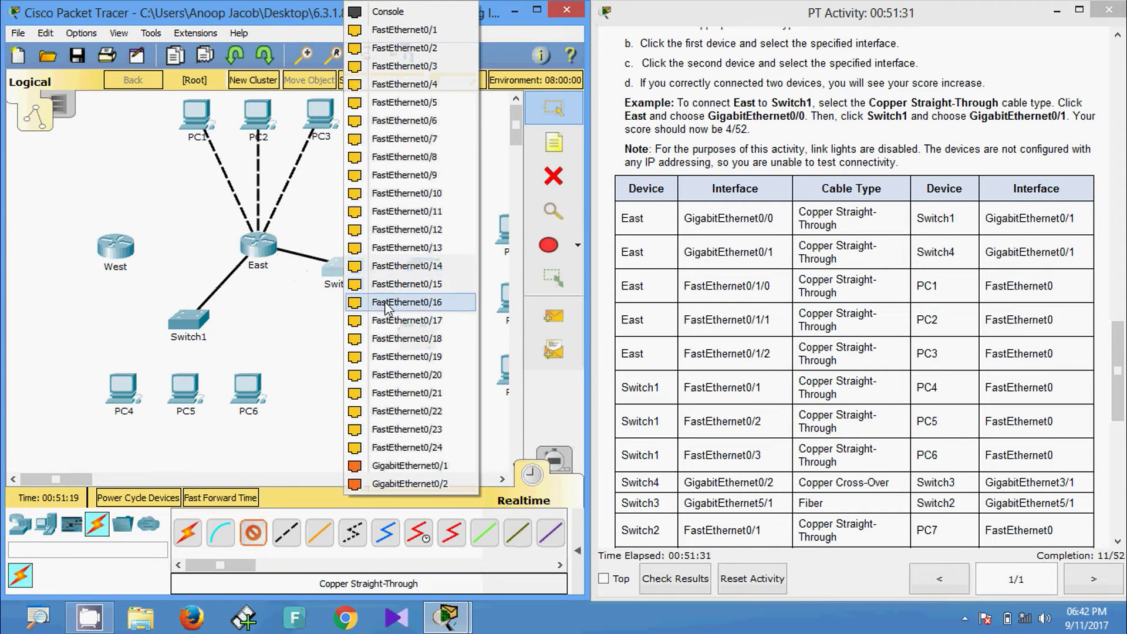
pyautogui.click(414, 466)
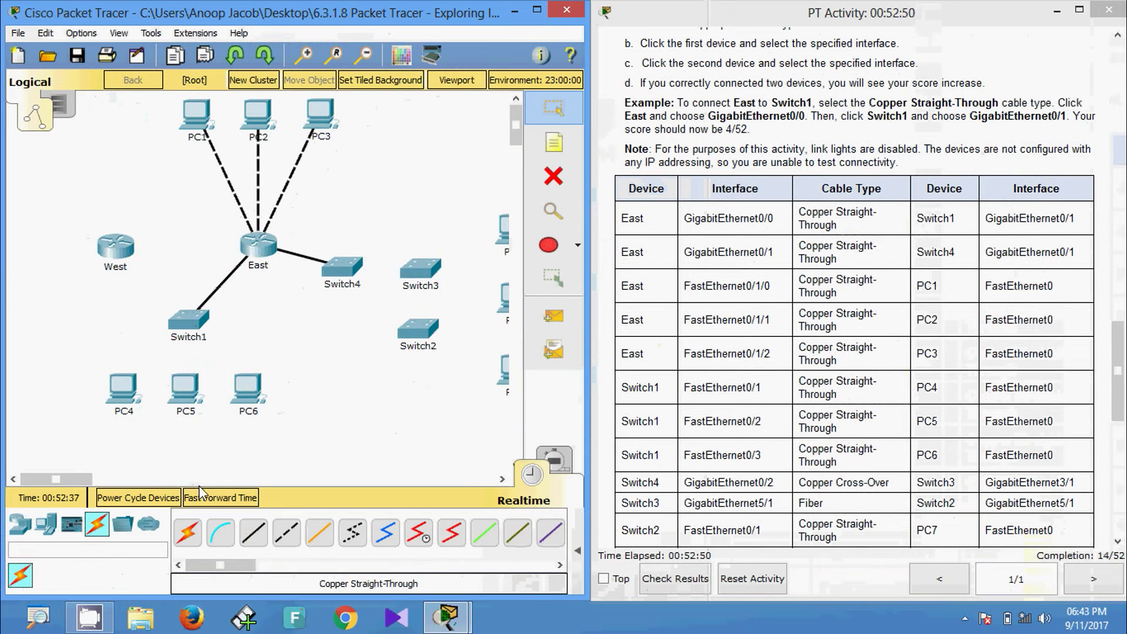
# Step: Connect FastEthernet0/1 on Switch1 to FastEthernet0 on PC4 with a Copper Straight-Through cable
pyautogui.click(254, 540)
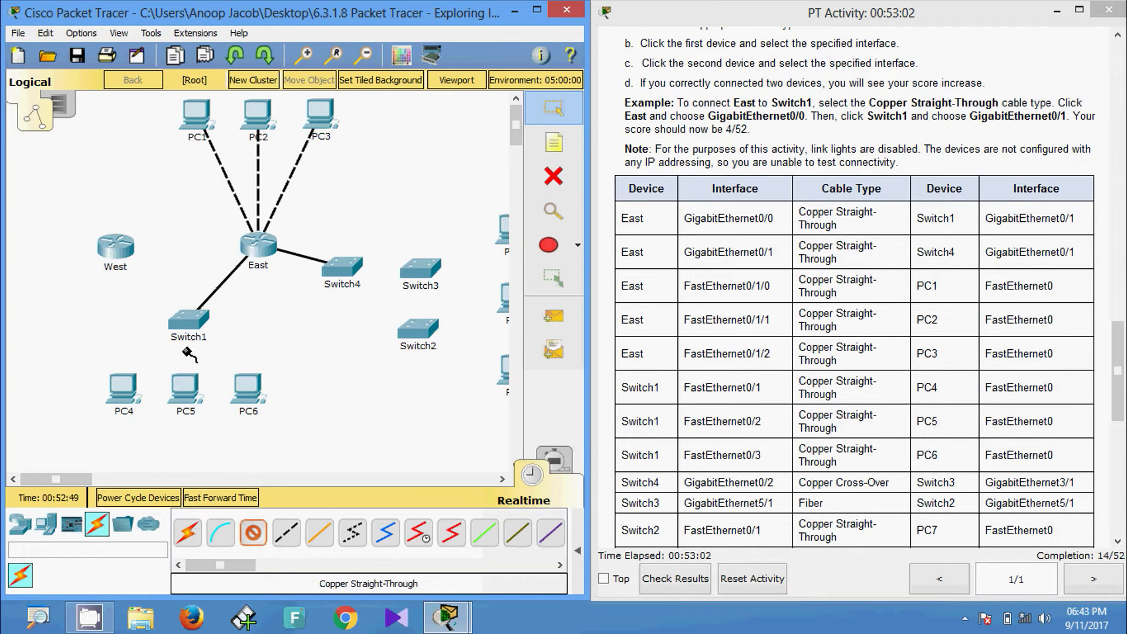
pyautogui.click(190, 322)
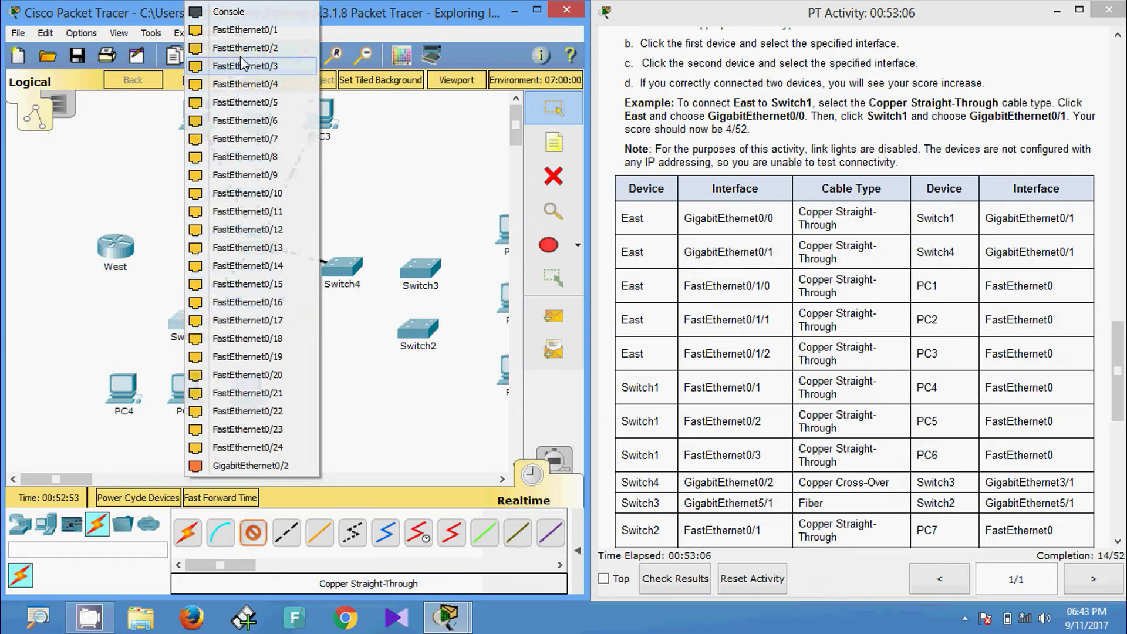
pyautogui.click(254, 32)
pyautogui.click(121, 388)
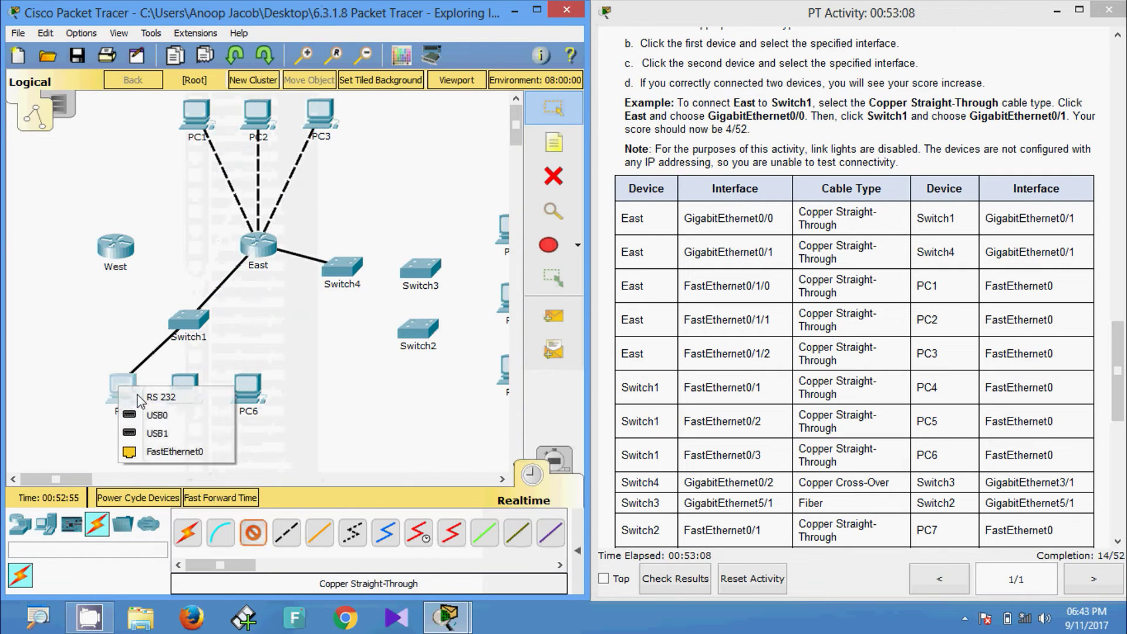
pyautogui.click(158, 453)
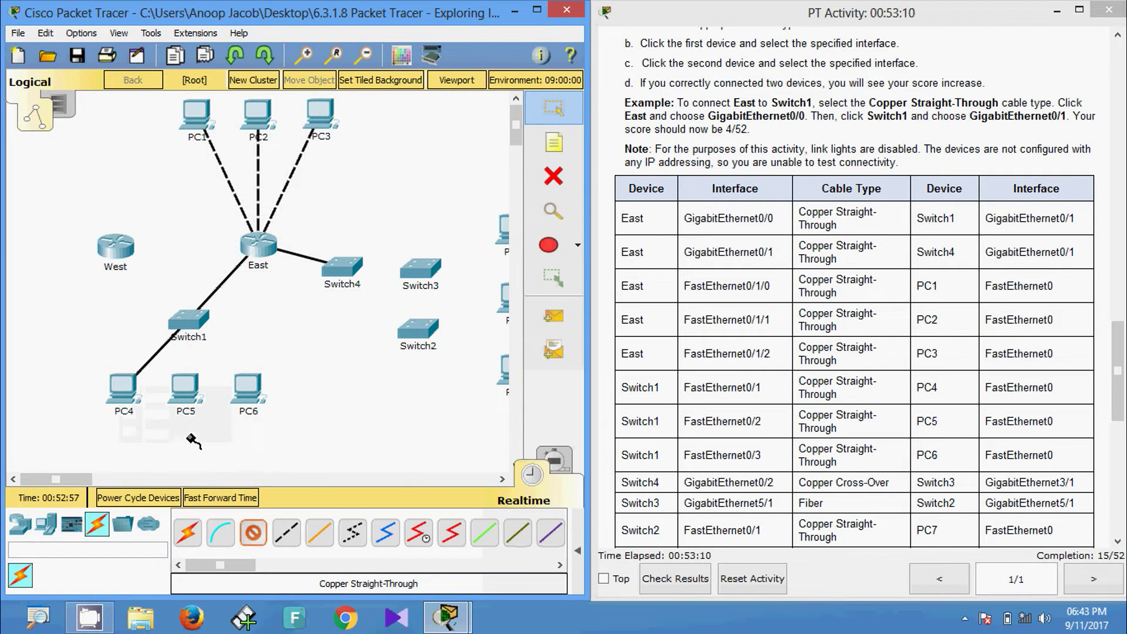
# Step: Connect FastEthernet0/2 on Switch1 to FastEthernet0 on PC5 with a Copper Straight-Through cable
pyautogui.click(190, 323)
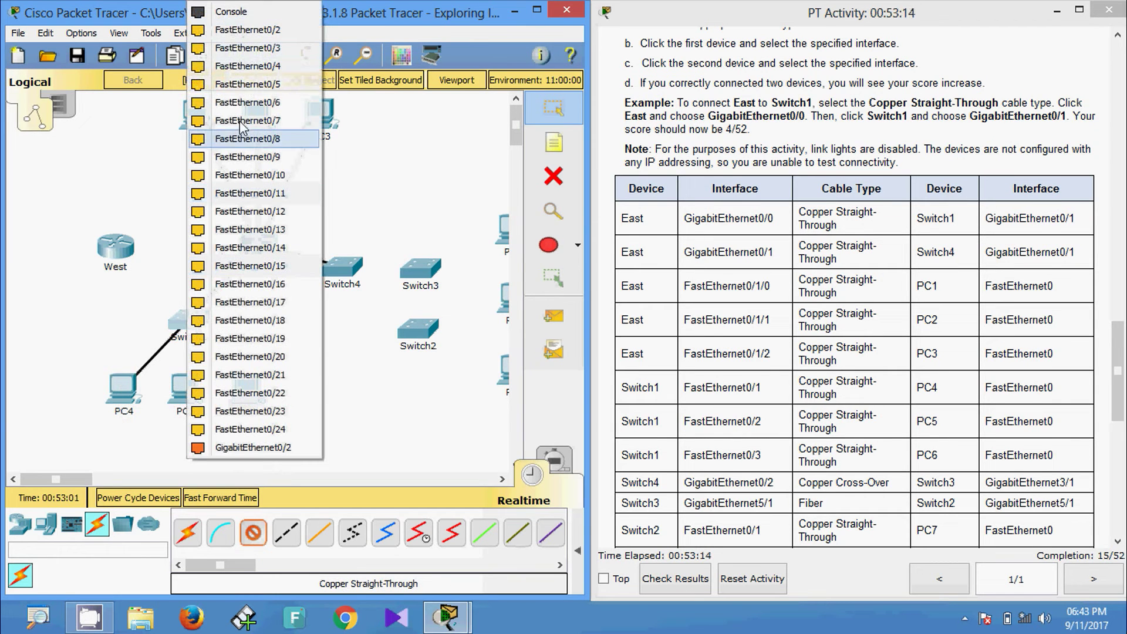
pyautogui.click(263, 32)
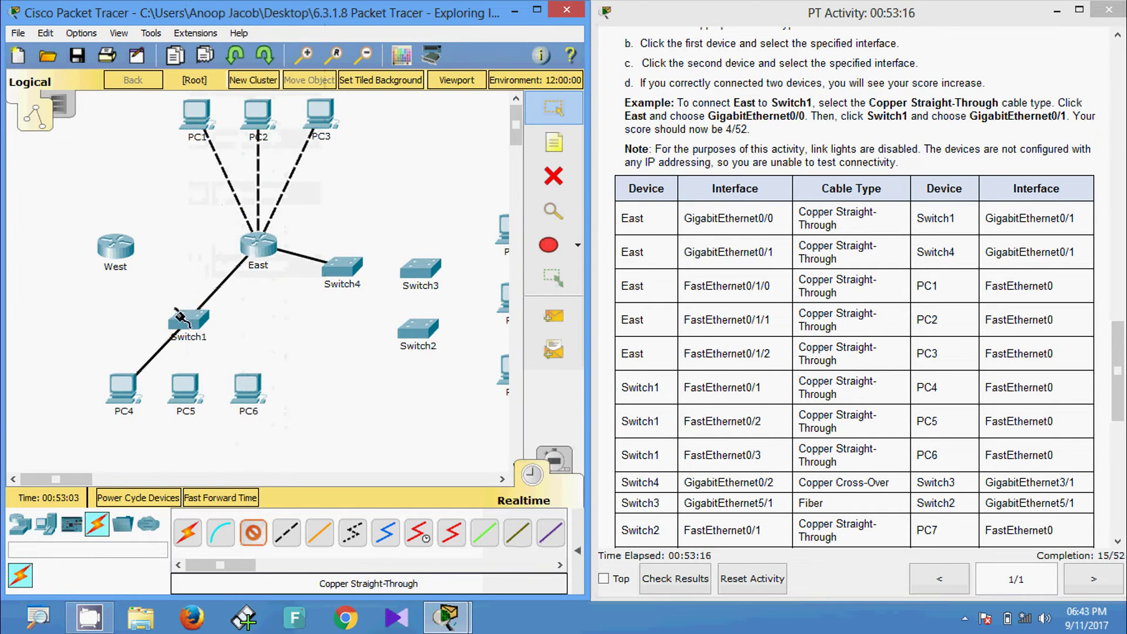
pyautogui.click(185, 387)
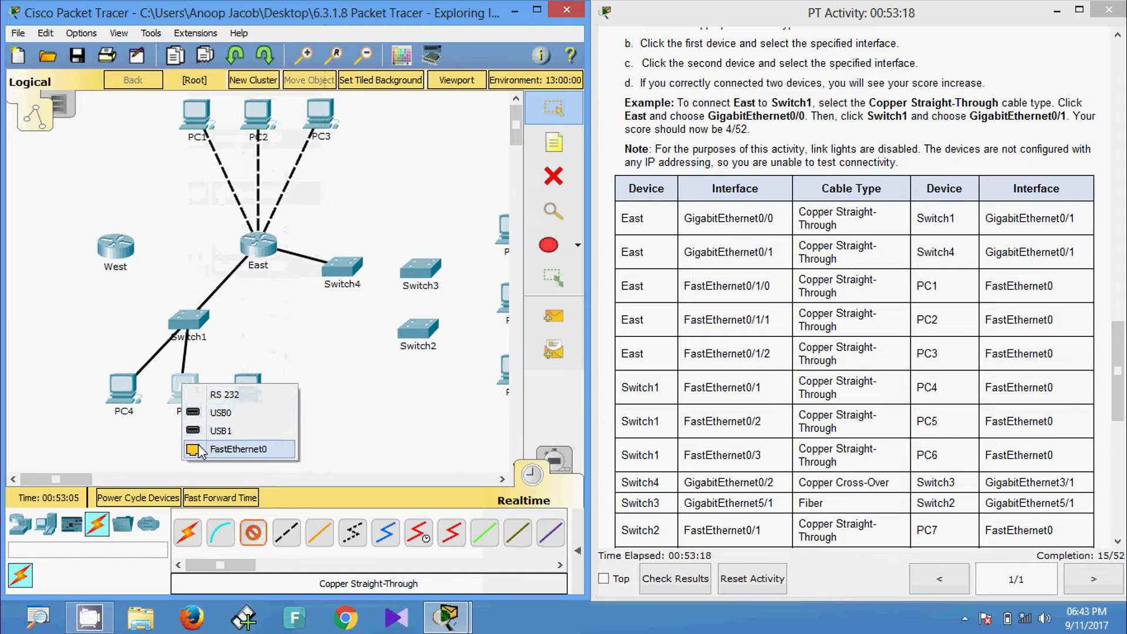
pyautogui.click(199, 450)
# Step: Connect FastEthernet0/3 on Switch1 to FastEthernet0 on PC6 with a Copper Straight-Through cable
pyautogui.click(188, 320)
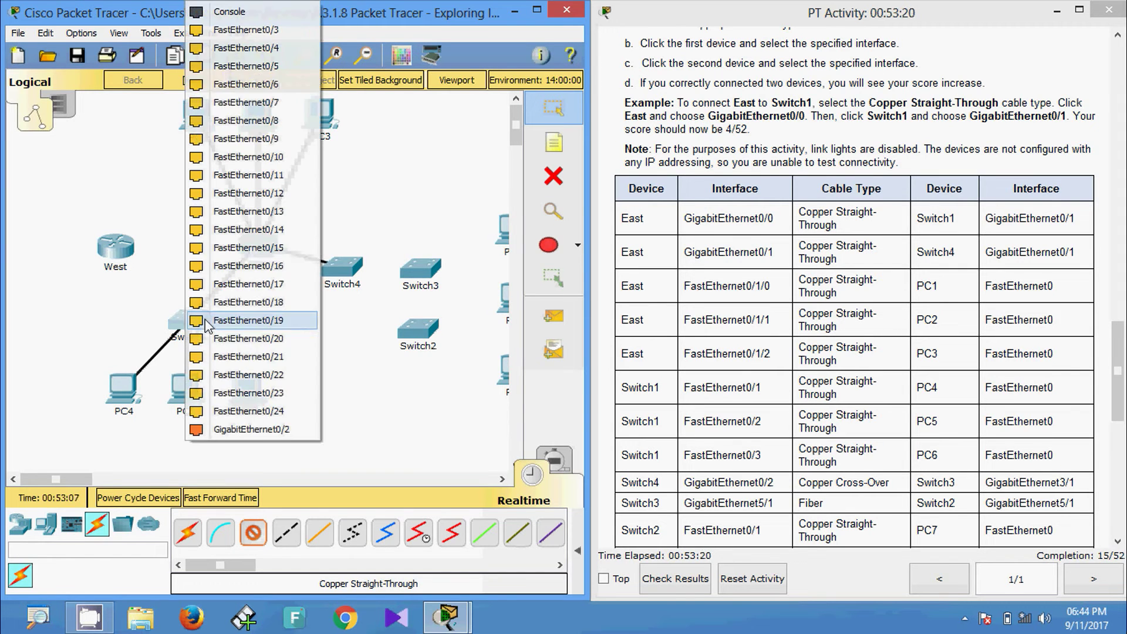
pyautogui.click(241, 46)
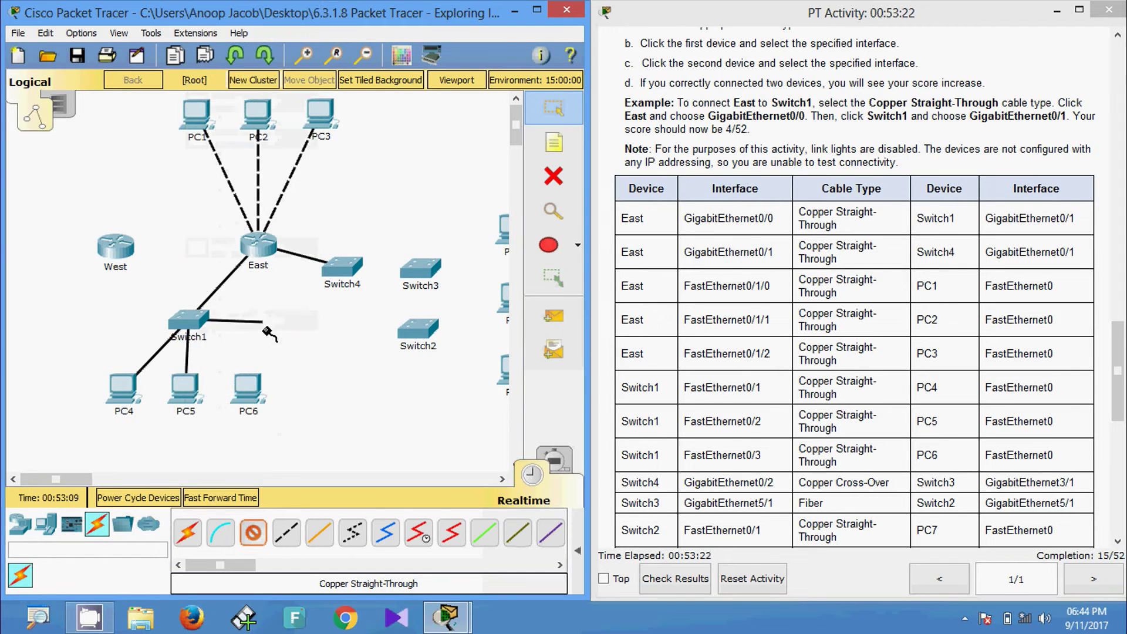
pyautogui.click(253, 392)
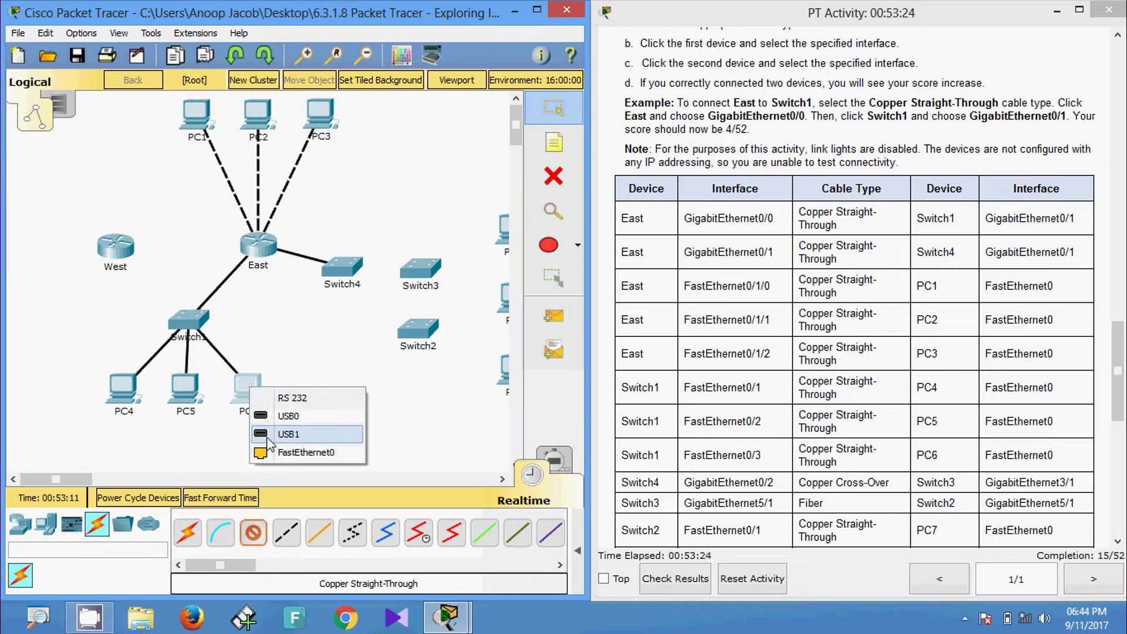
pyautogui.click(272, 448)
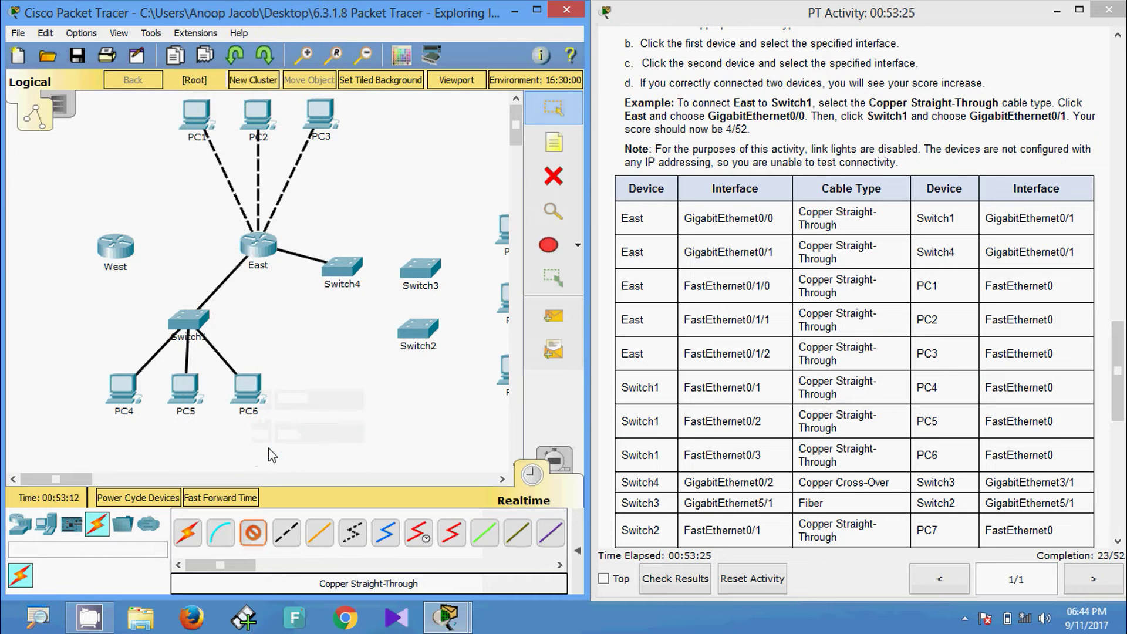
pyautogui.click(318, 457)
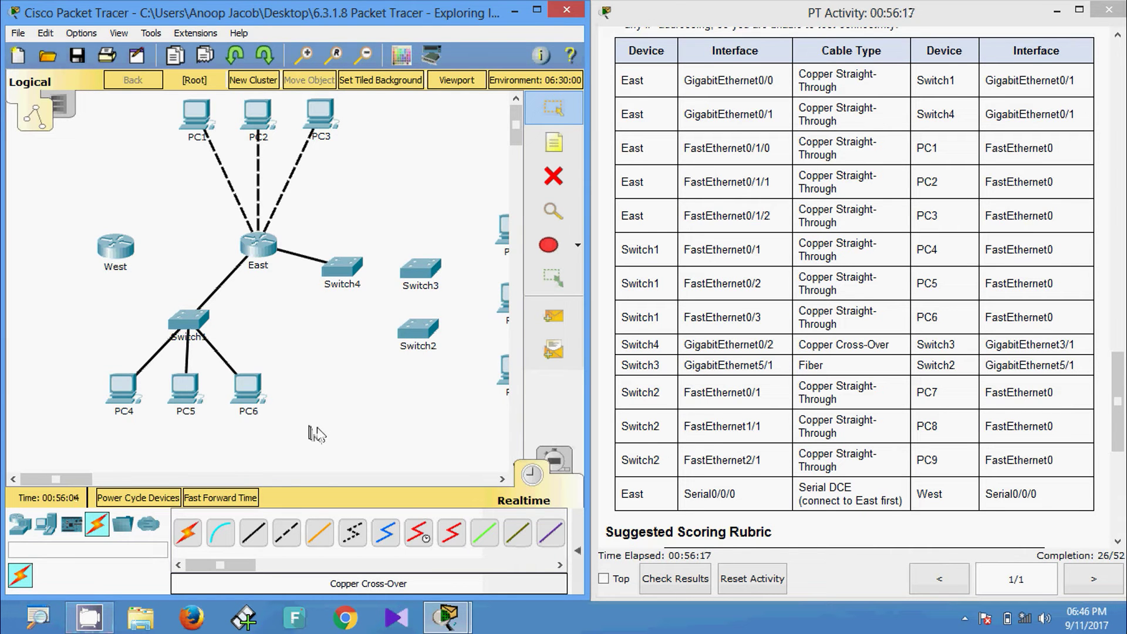
# Step: Connect GigabitEthernet0/2 on Switch4 to GigabitEthernet3/1 on Switch3 with a Copper Cross-Over cable
pyautogui.click(284, 545)
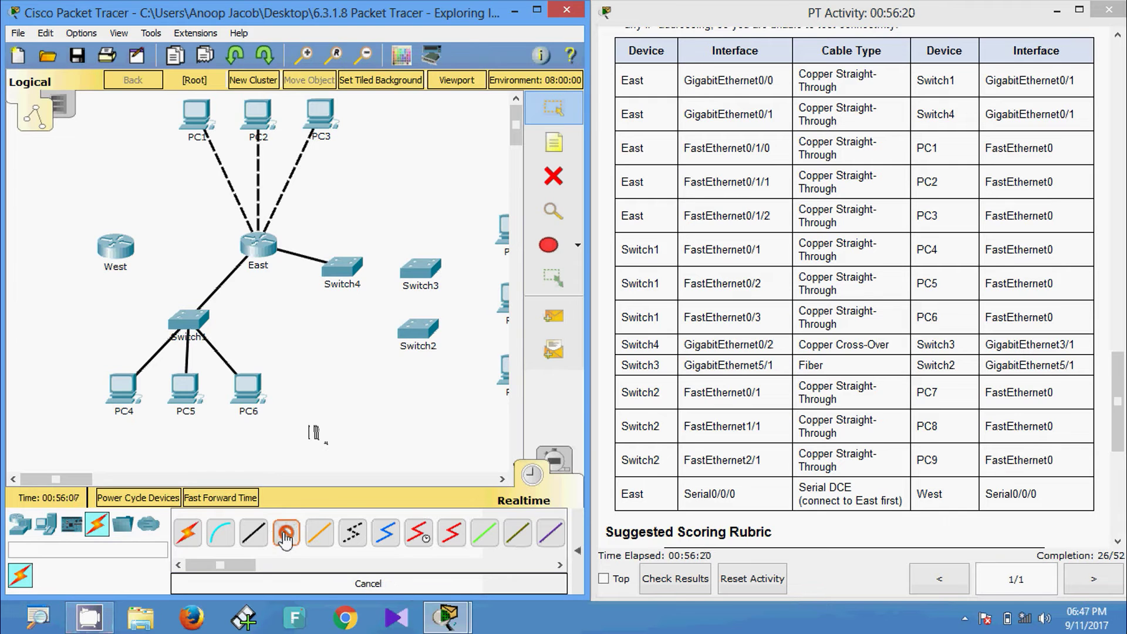
pyautogui.click(340, 267)
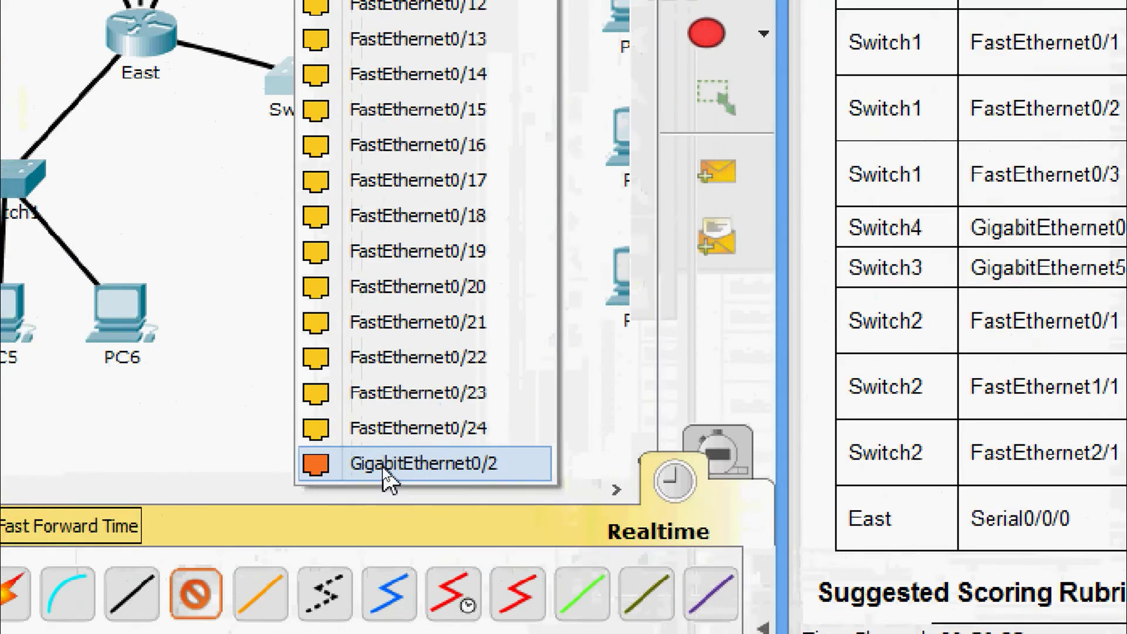
pyautogui.click(382, 467)
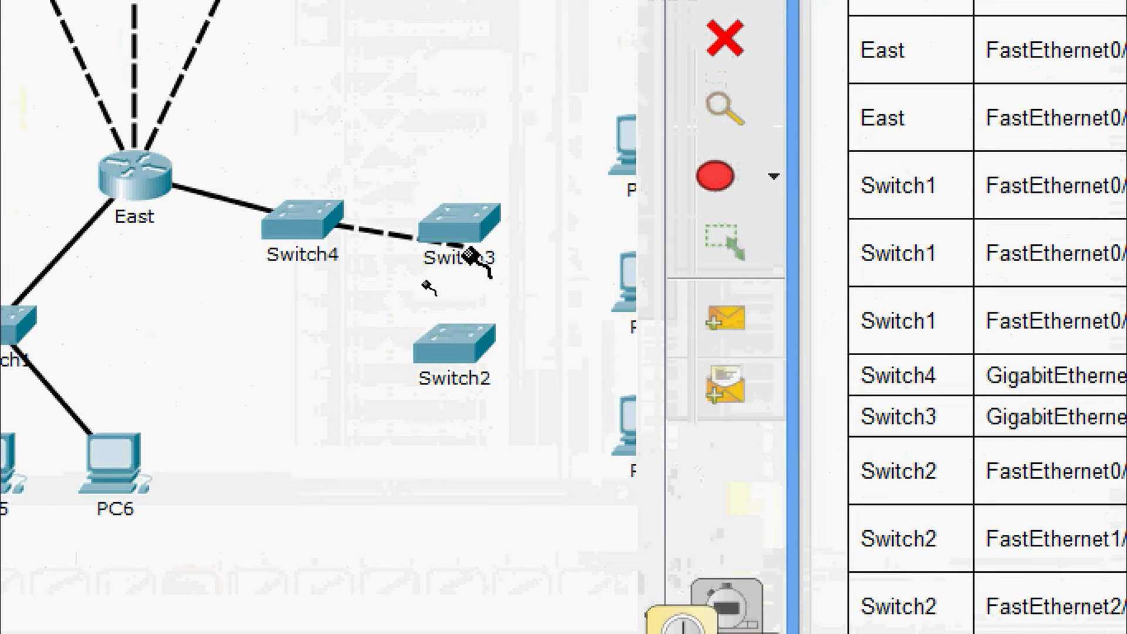
pyautogui.click(457, 226)
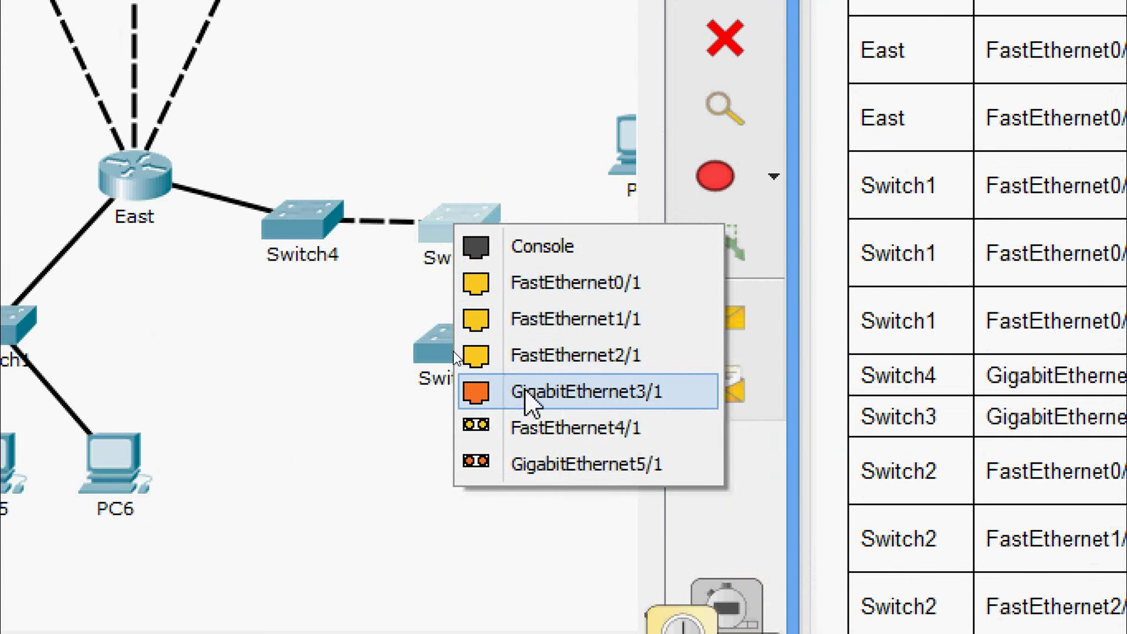
pyautogui.click(549, 392)
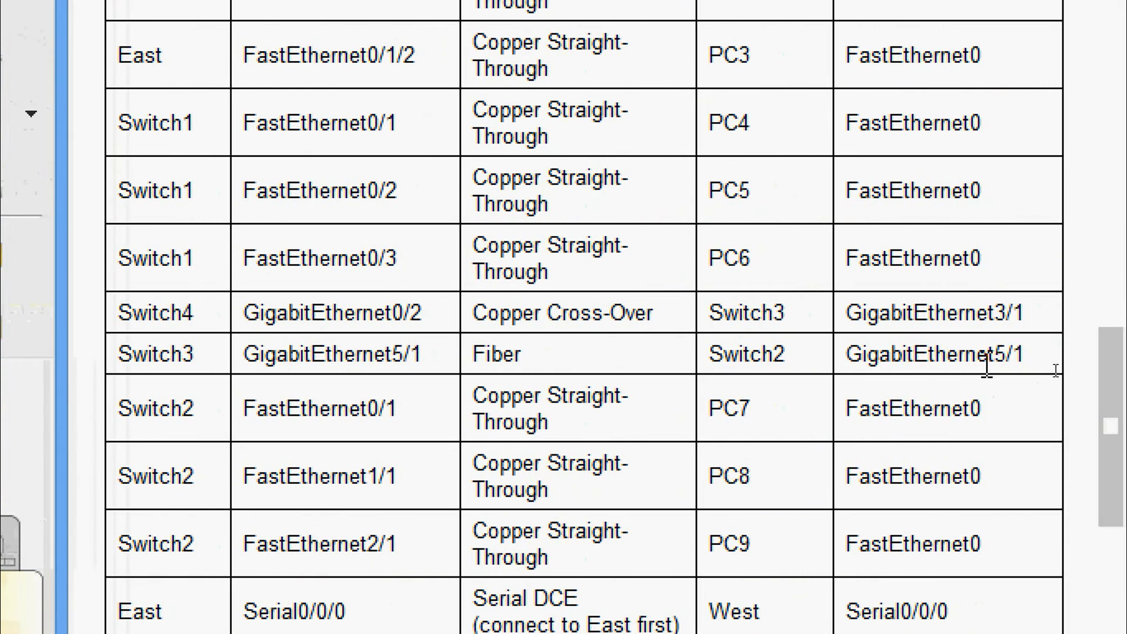
# Step: In Switch2, remove the fiber module from the far slot and install a PT-SWITCH-NM-1FGE module in the slot beside the remaining fiber module
pyautogui.moveTo(1026, 355); pyautogui.dragTo(861, 362)
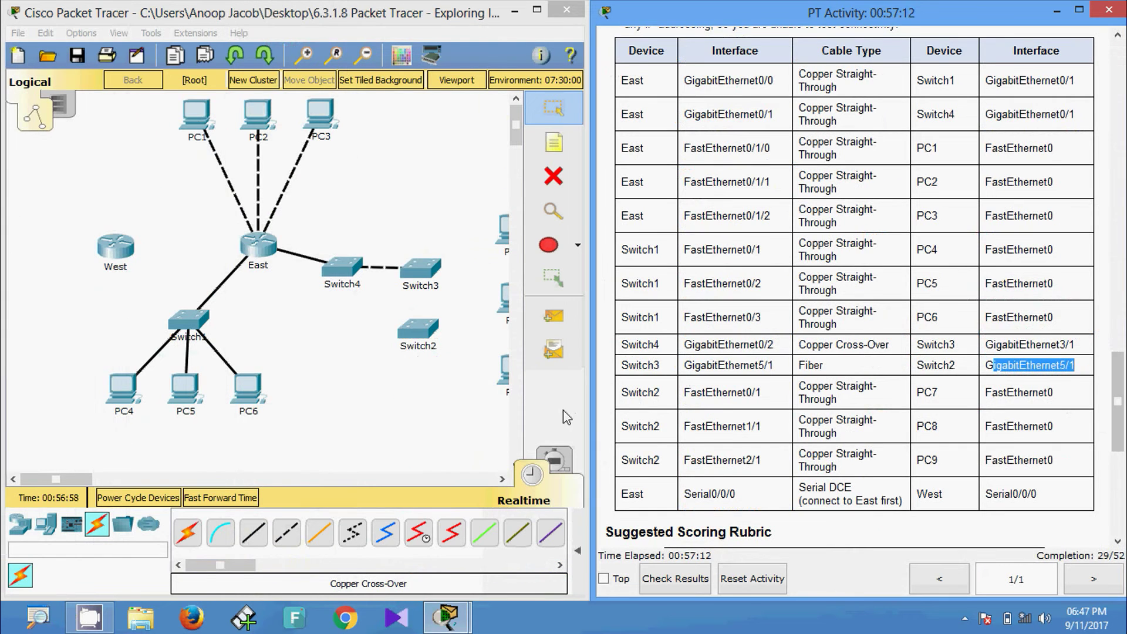
pyautogui.click(83, 452)
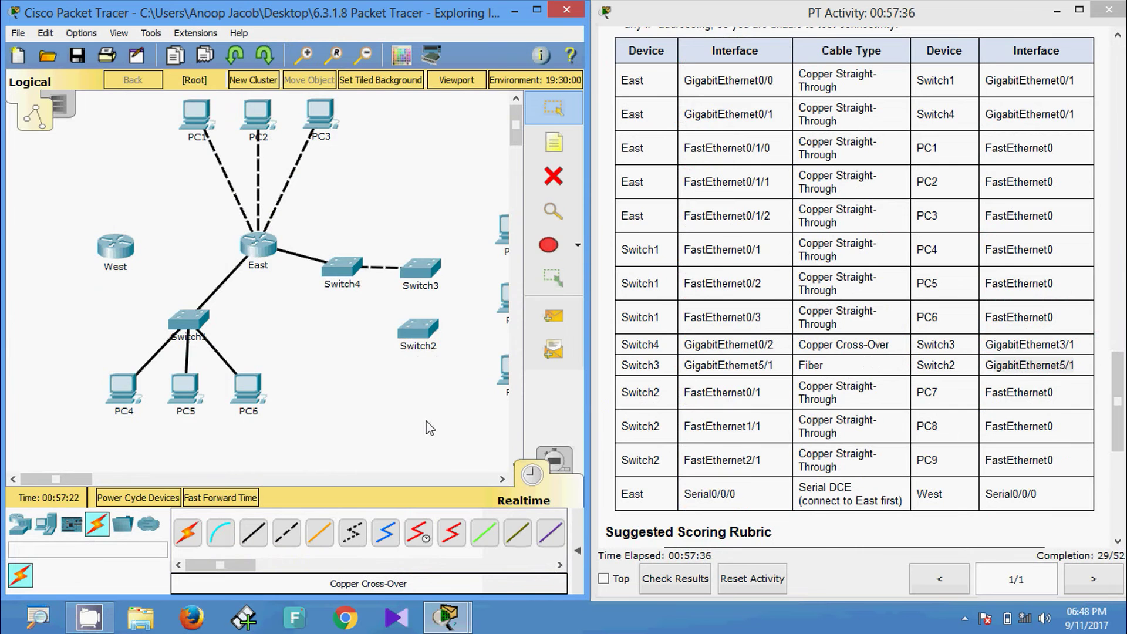
pyautogui.click(418, 331)
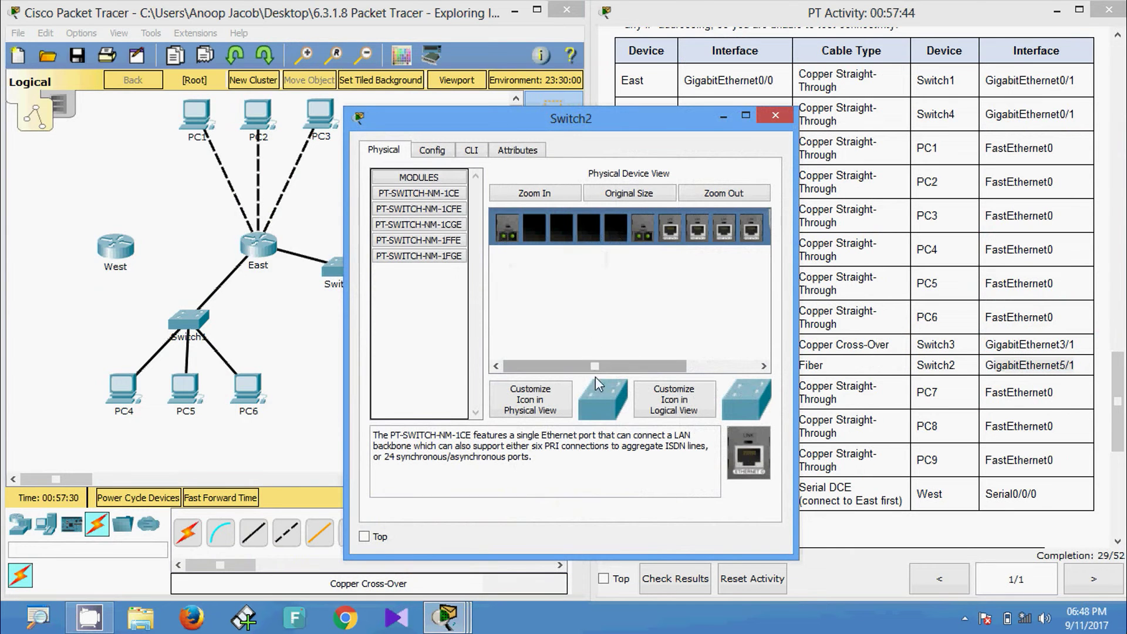
pyautogui.moveTo(595, 366); pyautogui.dragTo(634, 366)
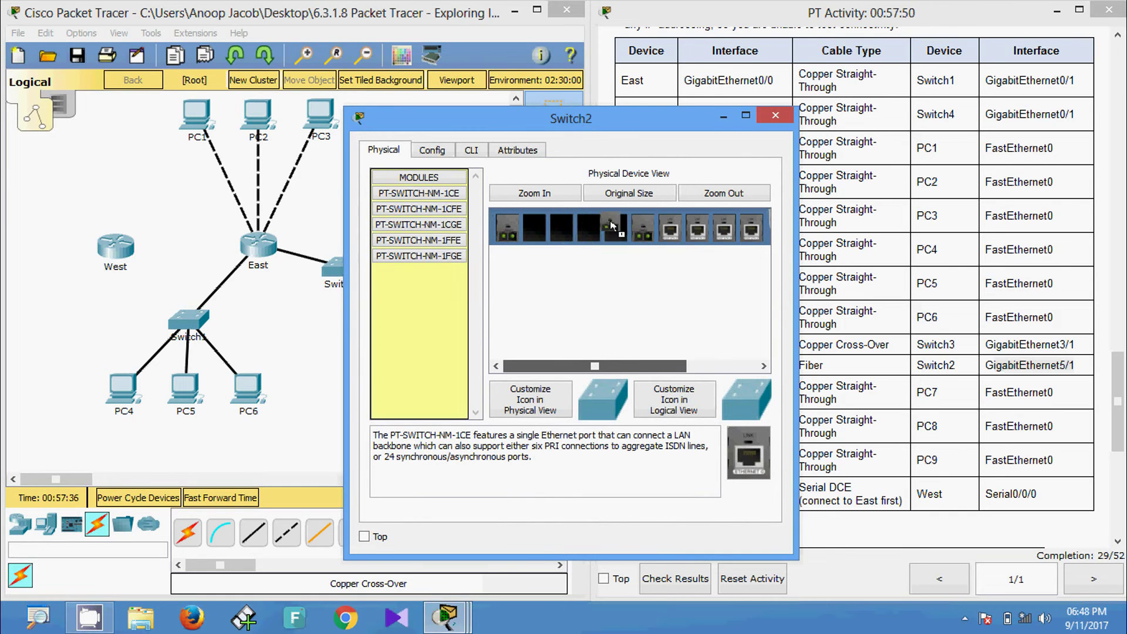
pyautogui.moveTo(514, 230); pyautogui.dragTo(419, 329)
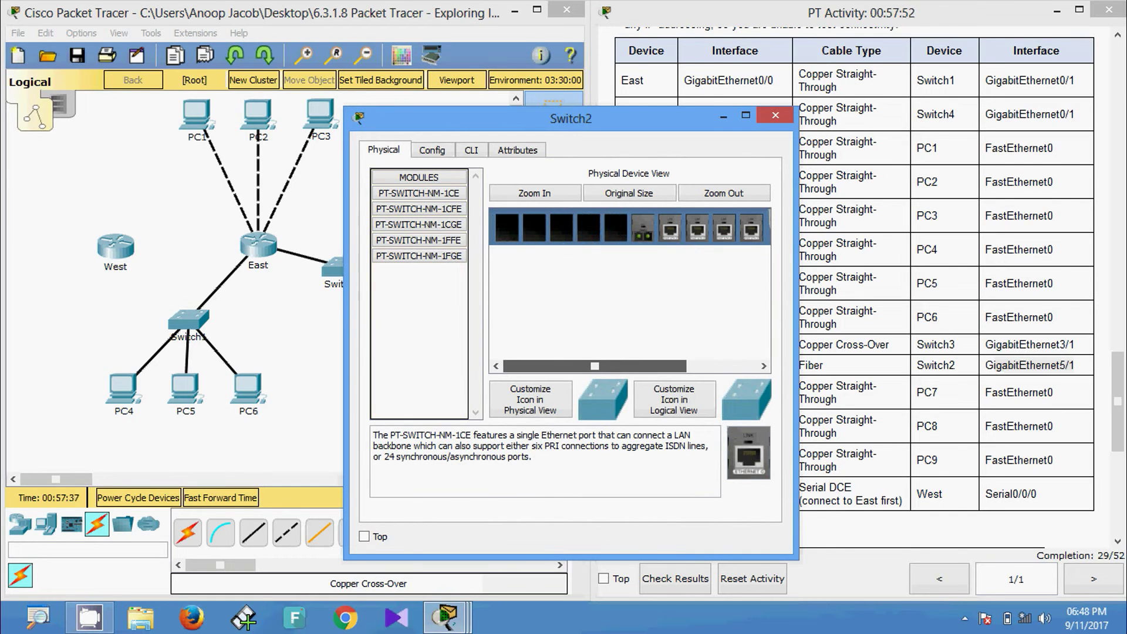
pyautogui.click(419, 255)
pyautogui.moveTo(754, 469); pyautogui.dragTo(621, 235)
pyautogui.moveTo(632, 367); pyautogui.dragTo(763, 372)
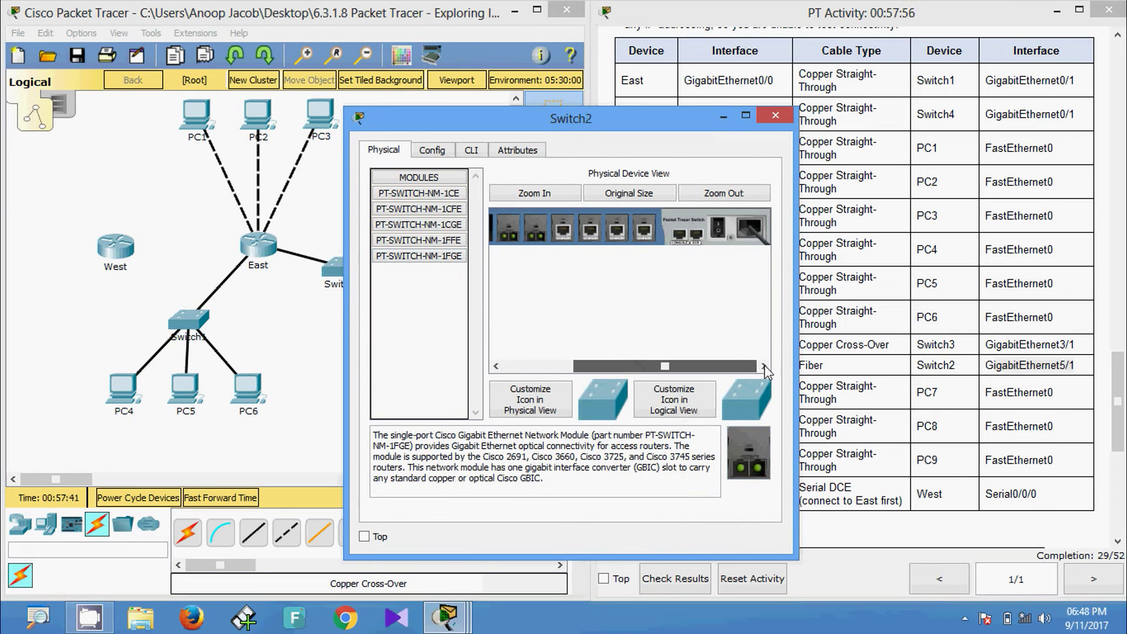
pyautogui.click(774, 116)
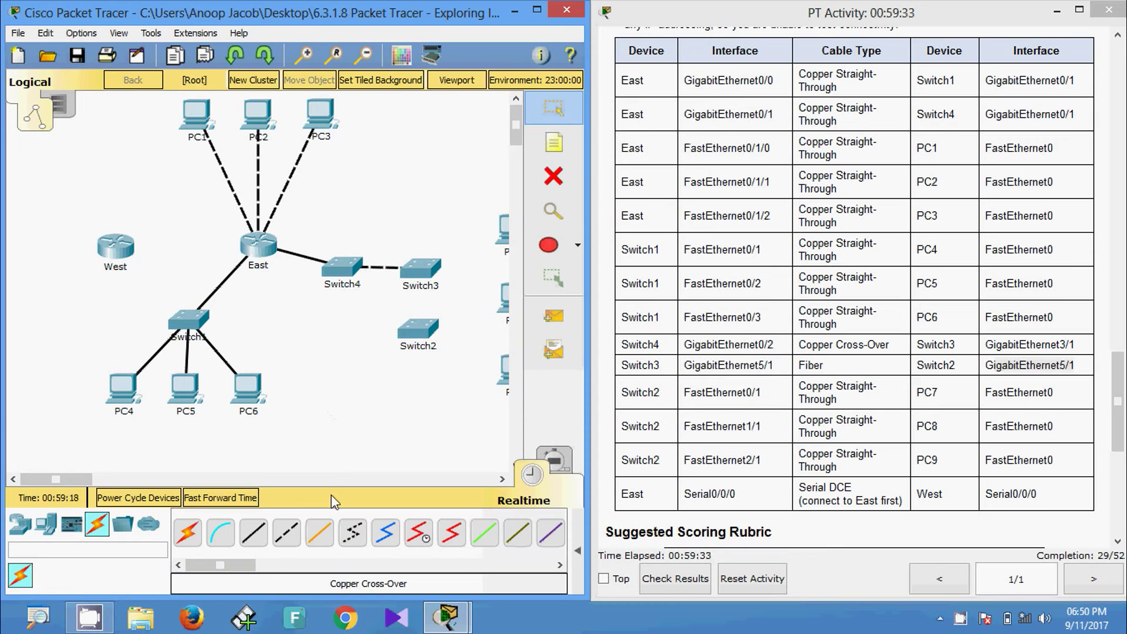
# Step: Connect GigabitEthernet5/1 on Switch3 to GigabitEthernet5/1 on Switch2 with a Fiber cable
pyautogui.click(320, 535)
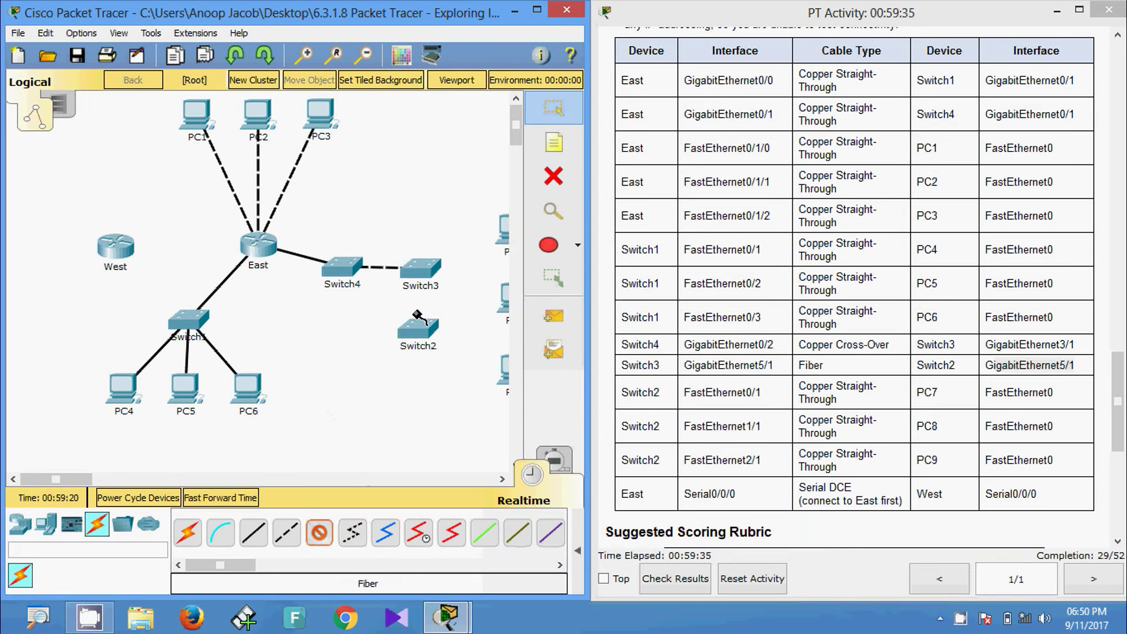
pyautogui.click(418, 270)
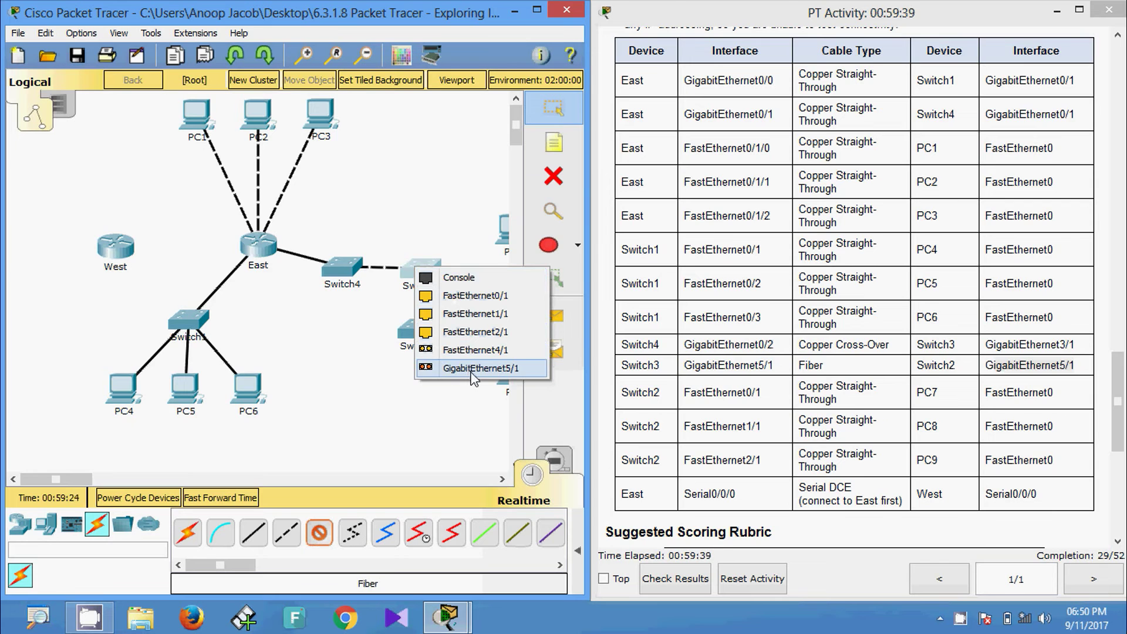
pyautogui.click(474, 367)
pyautogui.click(418, 332)
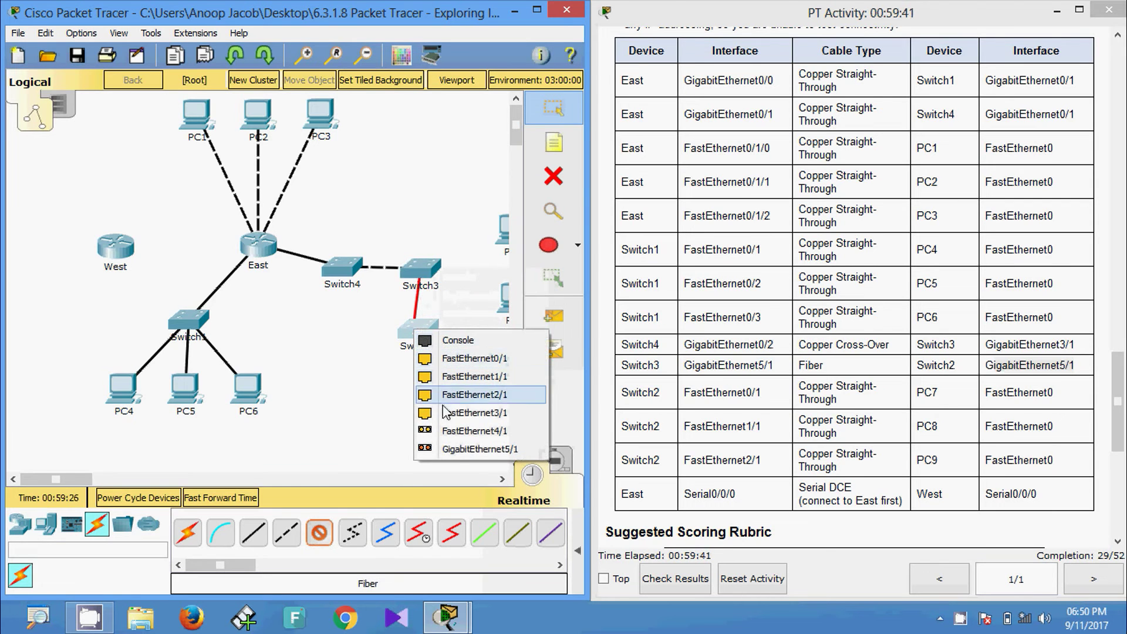
pyautogui.click(459, 449)
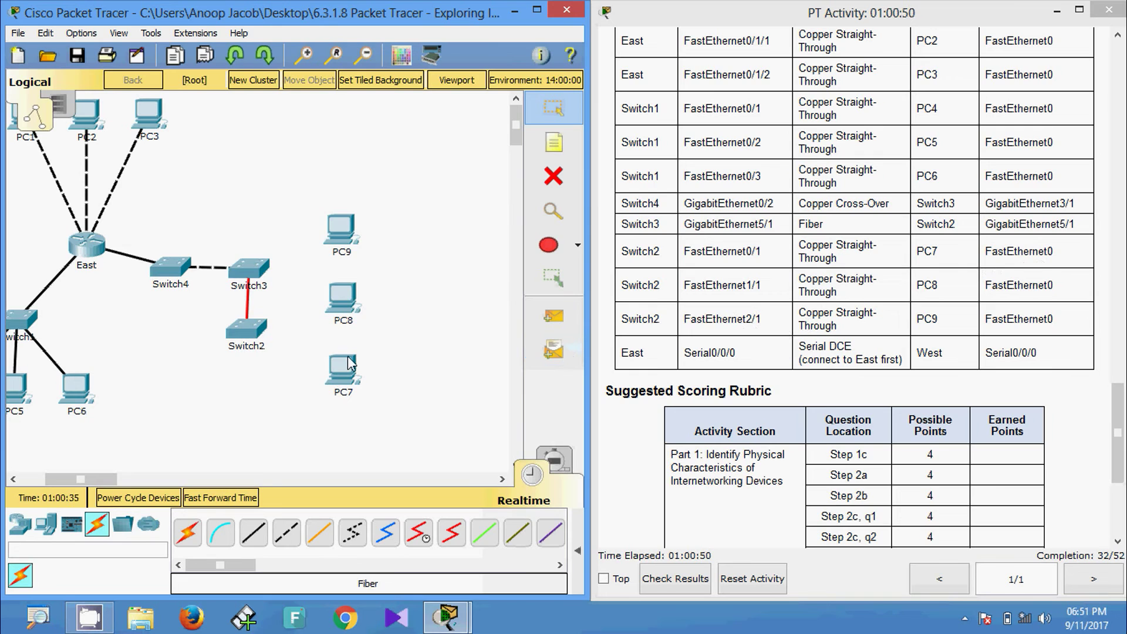
# Step: Connect FastEthernet0/1 on Switch2 to FastEthernet0 on PC7 with a Copper Straight-Through cable
pyautogui.click(254, 534)
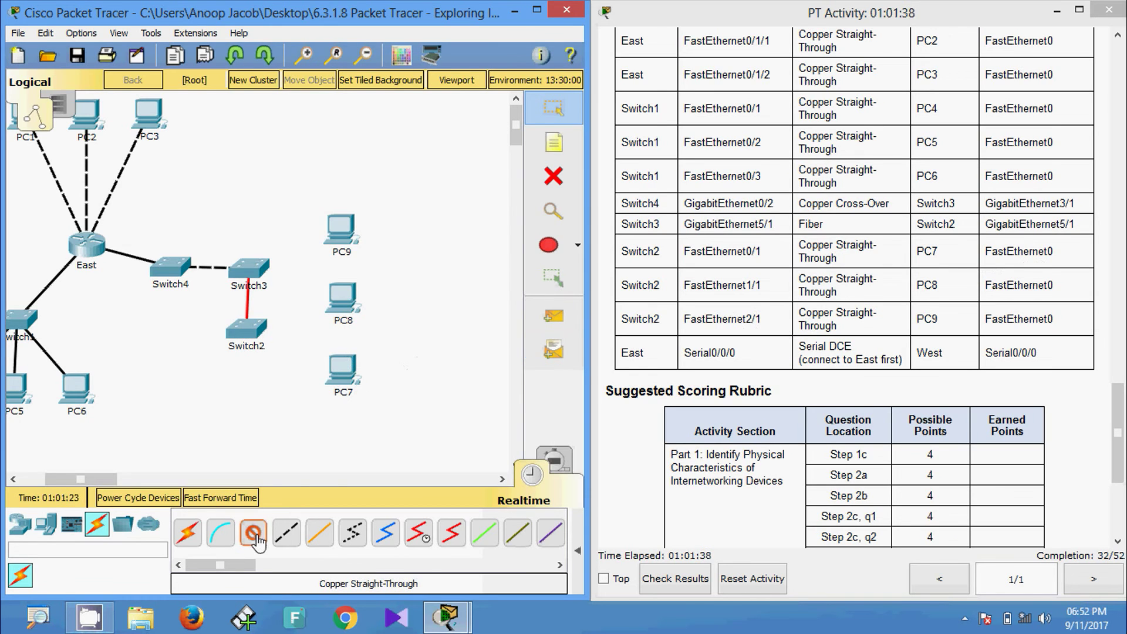
pyautogui.click(246, 335)
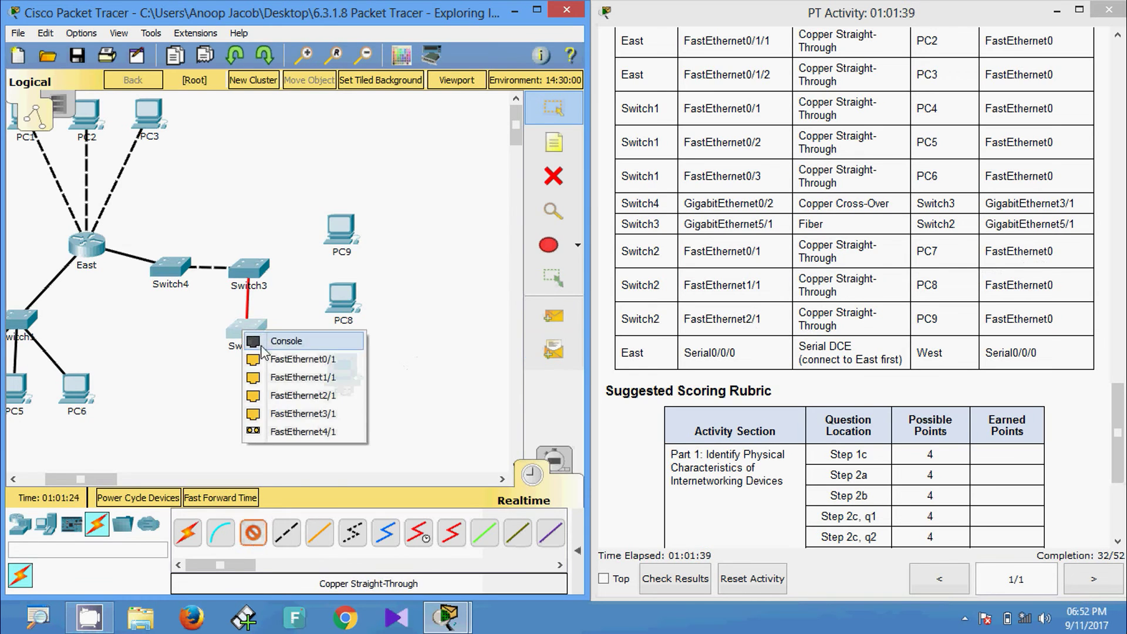
pyautogui.click(287, 367)
pyautogui.click(340, 365)
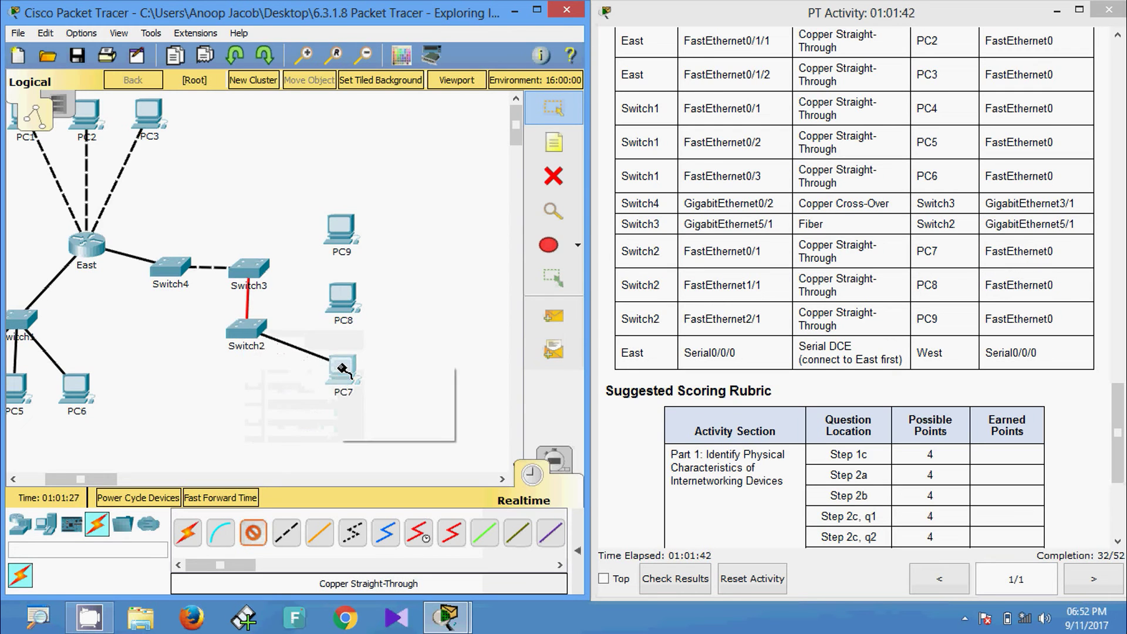
pyautogui.click(388, 429)
# Step: Connect FastEthernet1/1 on Switch2 to FastEthernet0 on PC8 with a Copper Straight-Through cable
pyautogui.click(254, 534)
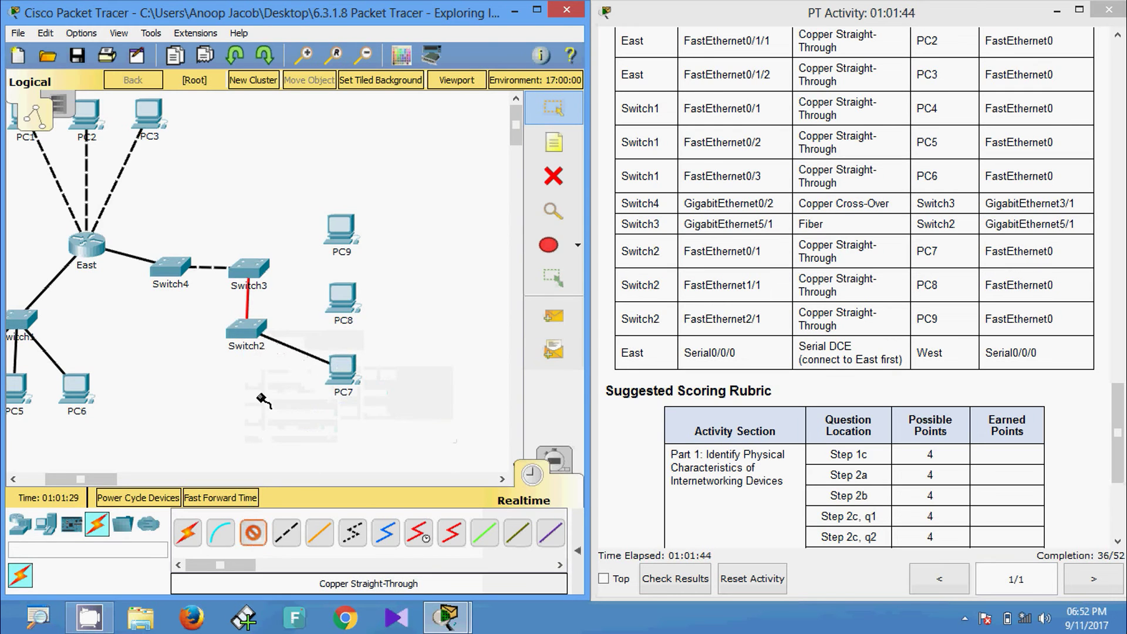
pyautogui.click(246, 332)
pyautogui.click(287, 364)
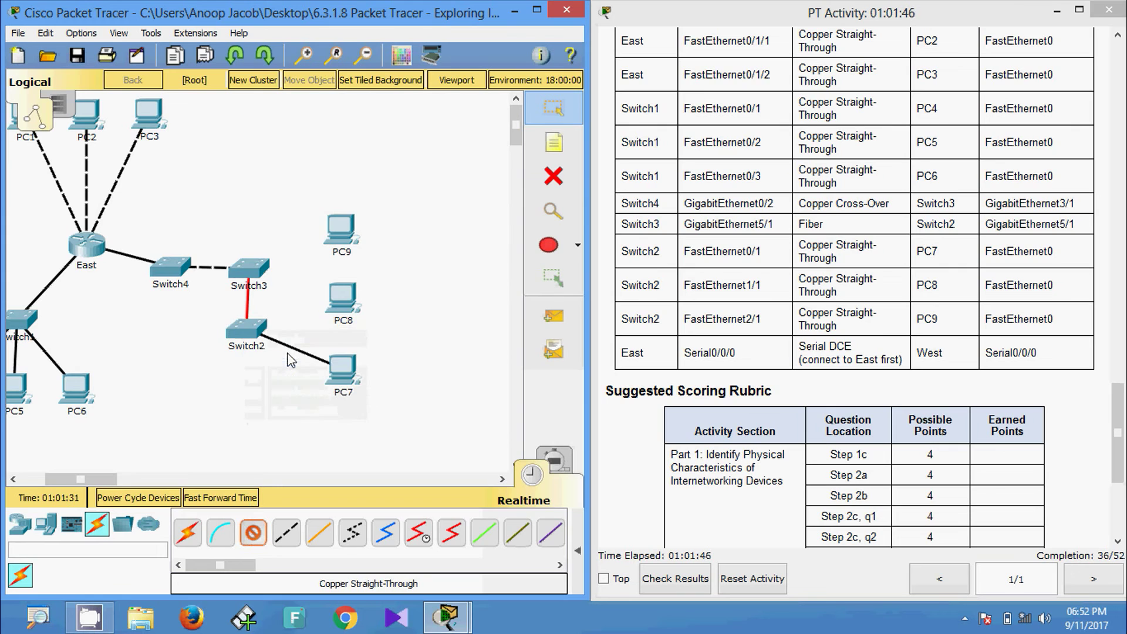
pyautogui.click(335, 318)
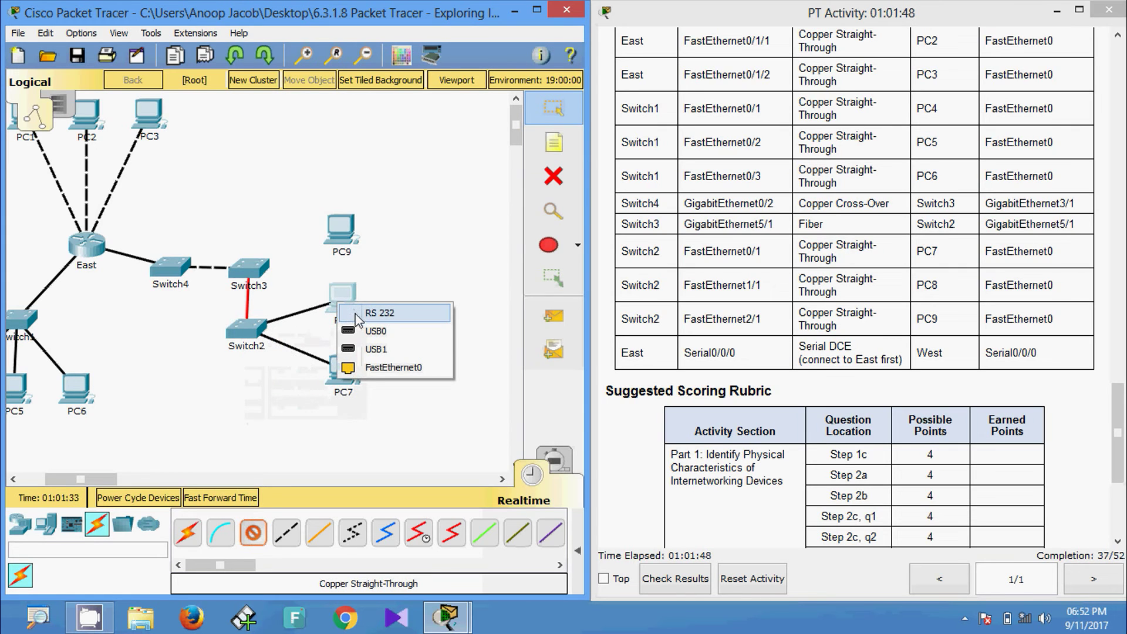
pyautogui.click(371, 368)
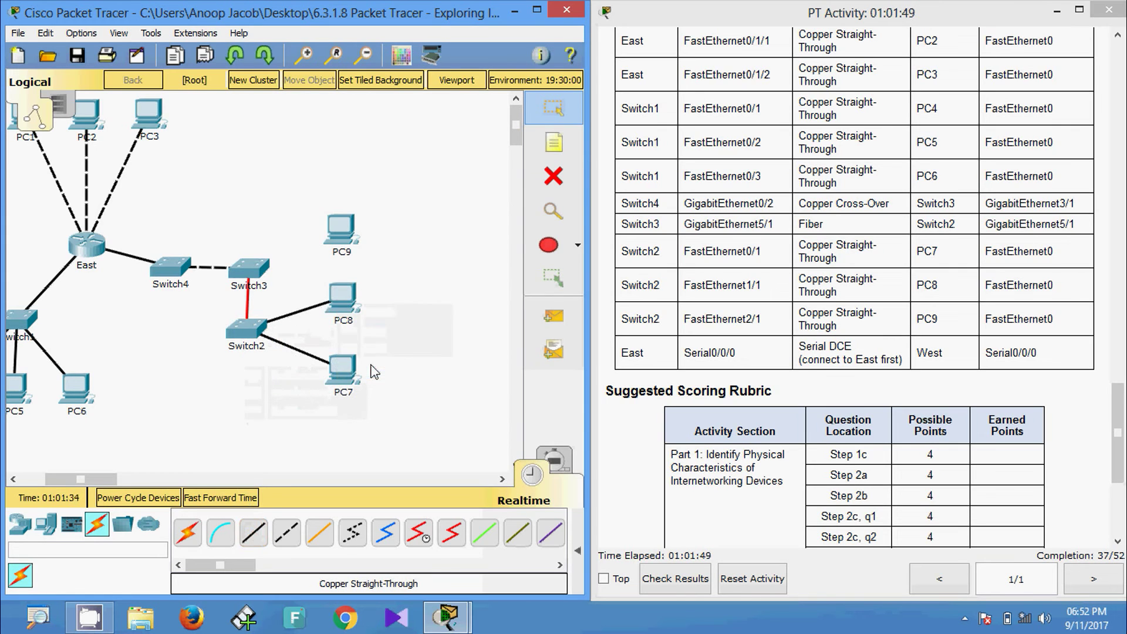
# Step: Connect FastEthernet2/1 on Switch2 to FastEthernet0 on PC9 with a Copper Straight-Through cable
pyautogui.click(254, 535)
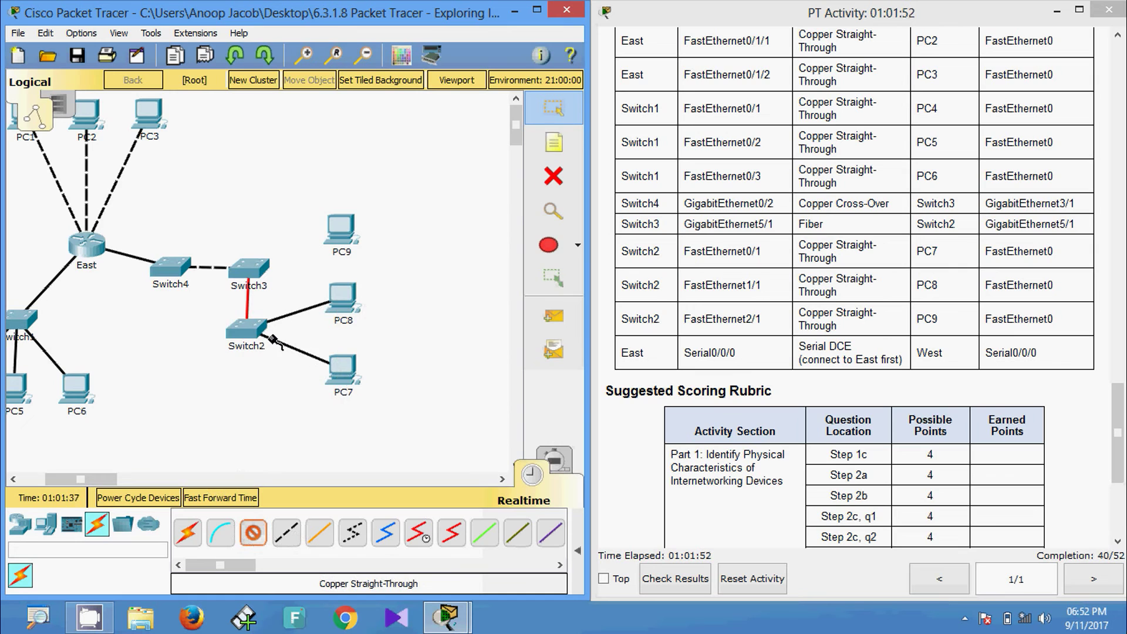
pyautogui.click(247, 330)
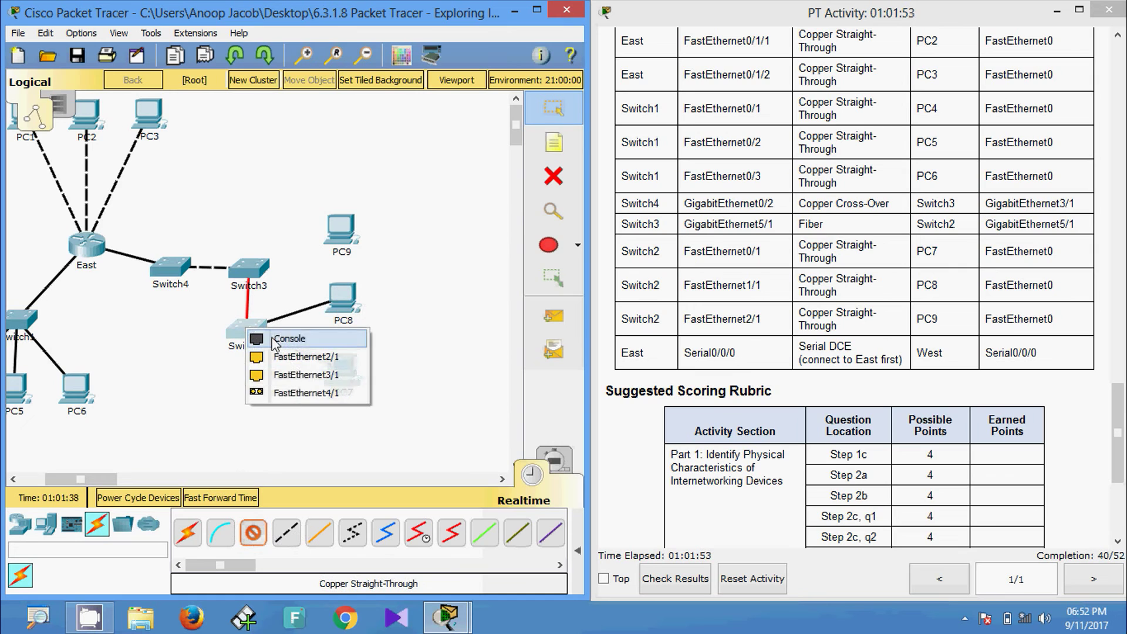
pyautogui.click(310, 357)
pyautogui.click(340, 232)
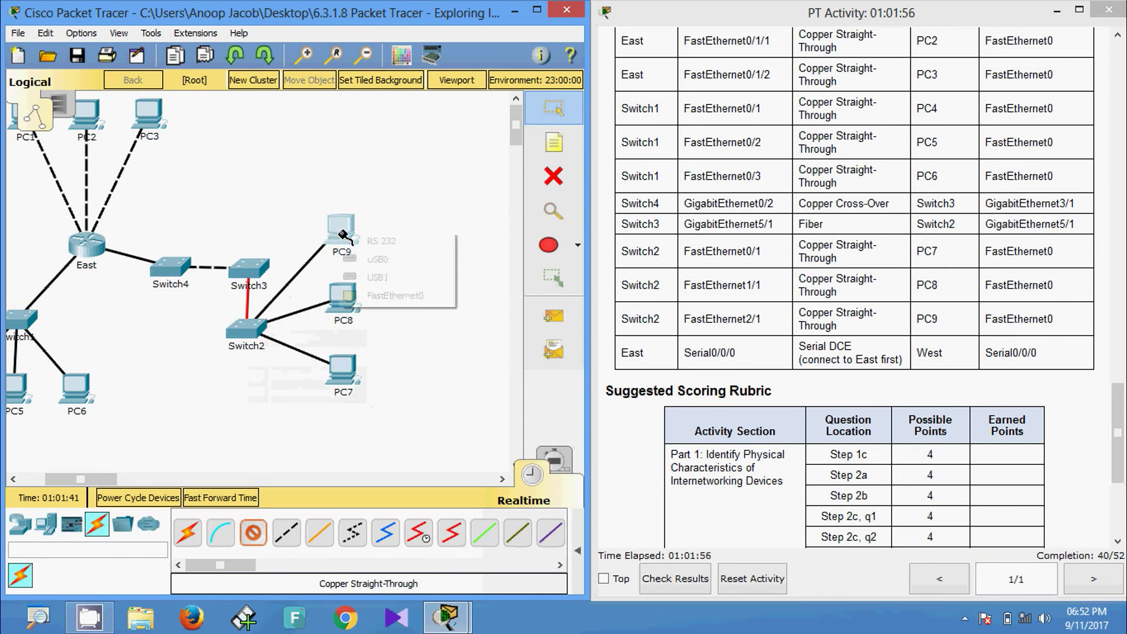
pyautogui.click(372, 297)
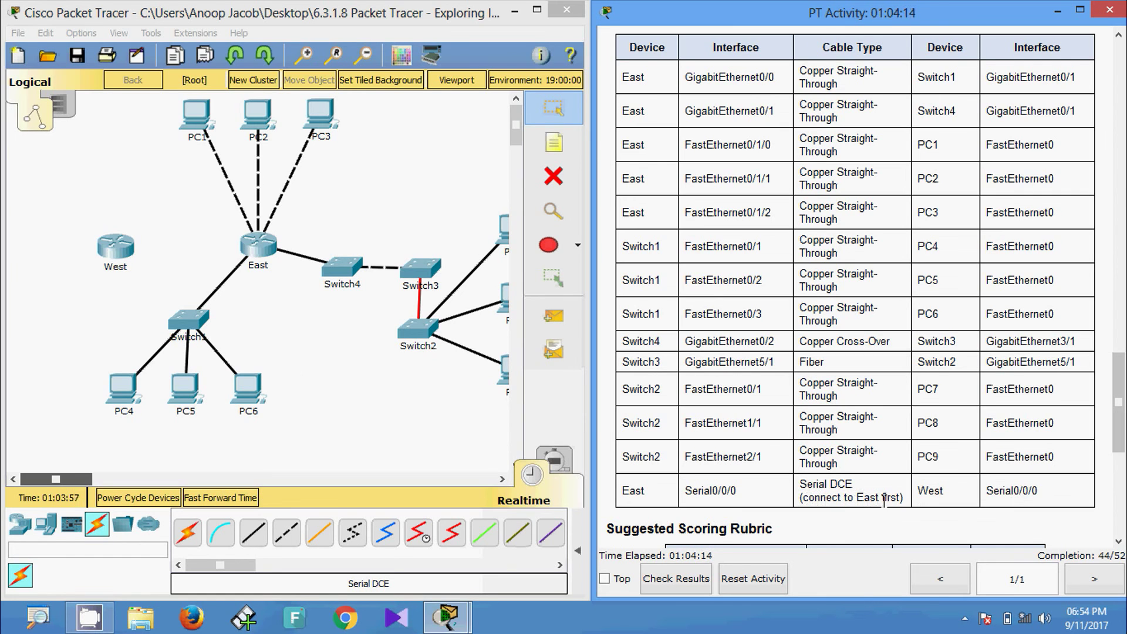
# Step: Following the last row of the cabling table, connect Serial0/0/0 on East to Serial0/0/0 on West with a Serial DCE cable, starting at East
pyautogui.moveTo(802, 485); pyautogui.dragTo(854, 487)
pyautogui.click(859, 486)
pyautogui.click(415, 537)
pyautogui.click(256, 248)
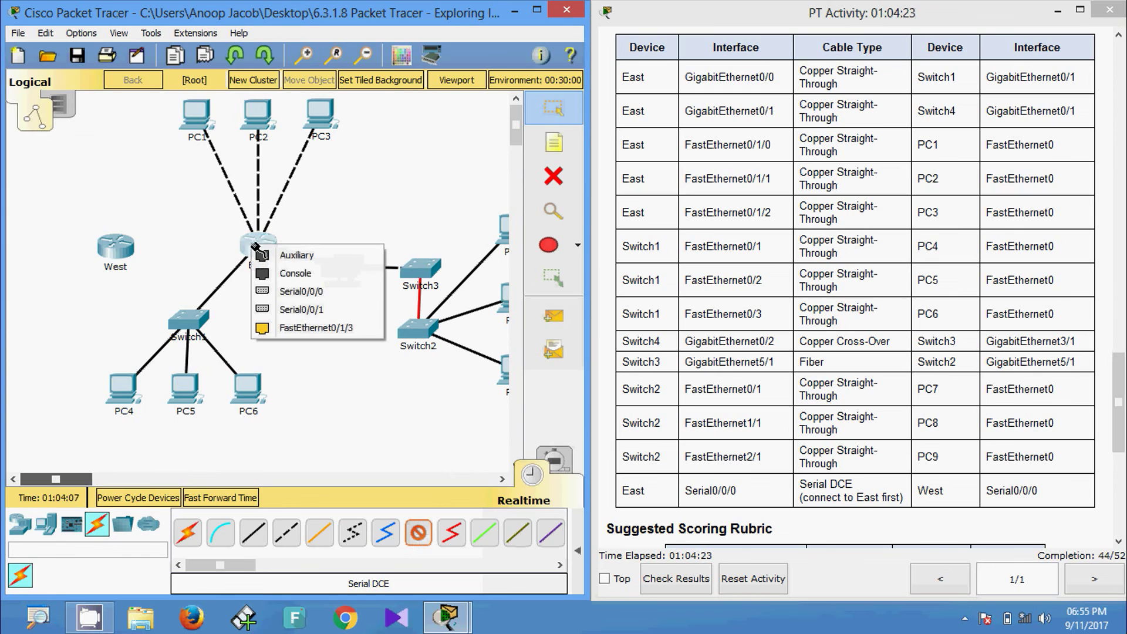
pyautogui.click(292, 296)
pyautogui.click(109, 248)
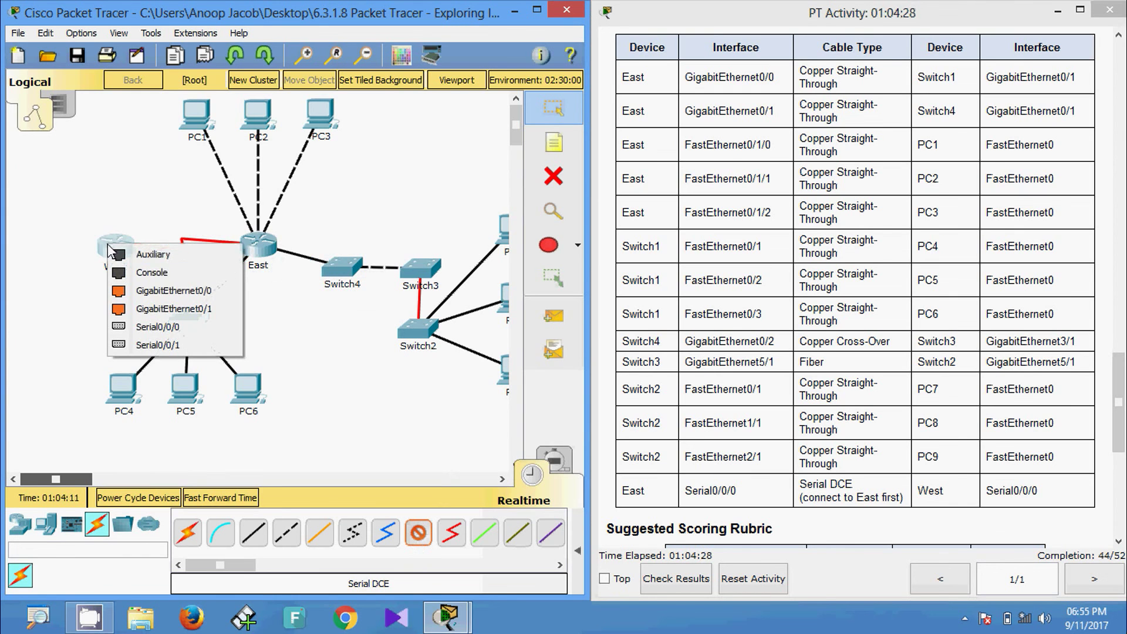
pyautogui.click(151, 329)
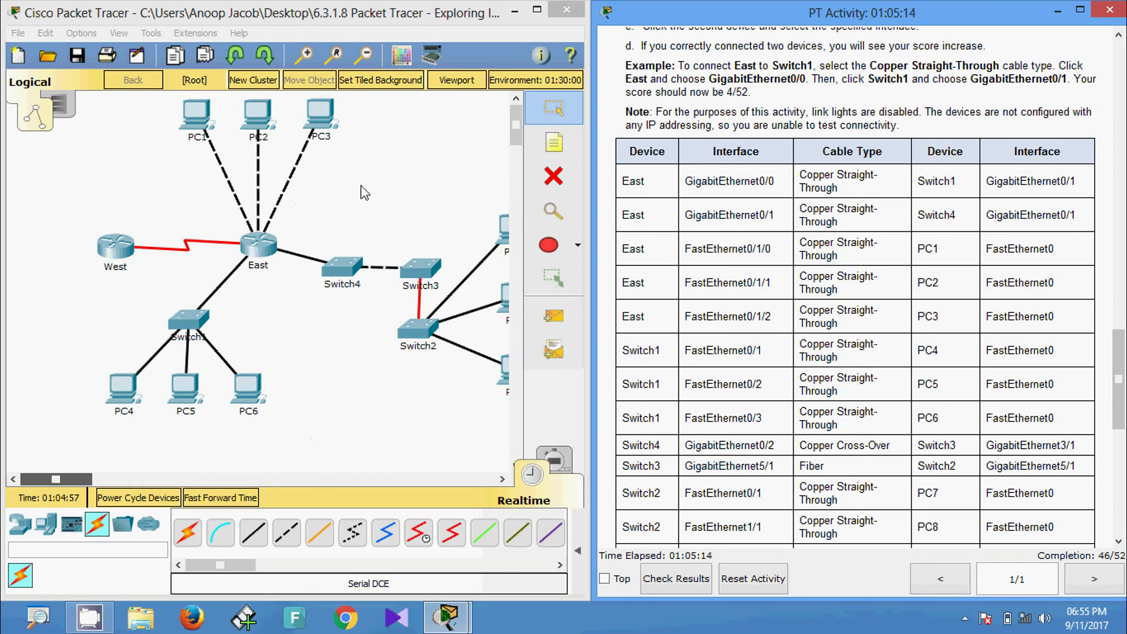
# Step: Delete the three dashed cross-over cables linking East to PC3, PC2 and PC1
pyautogui.click(553, 176)
pyautogui.click(292, 175)
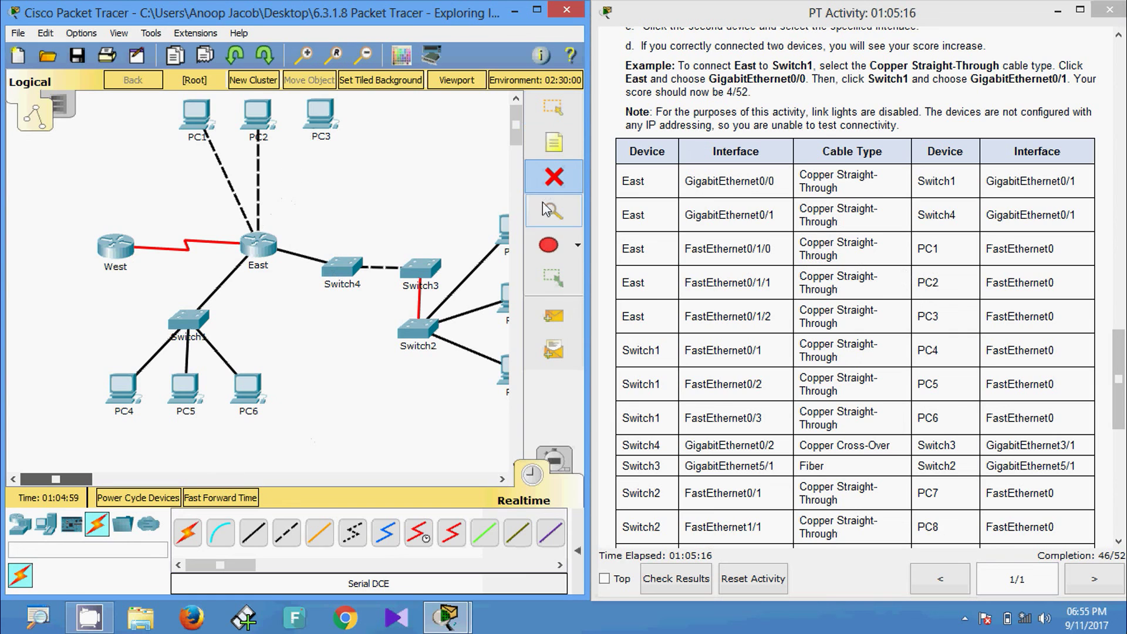
pyautogui.click(260, 177)
pyautogui.click(236, 201)
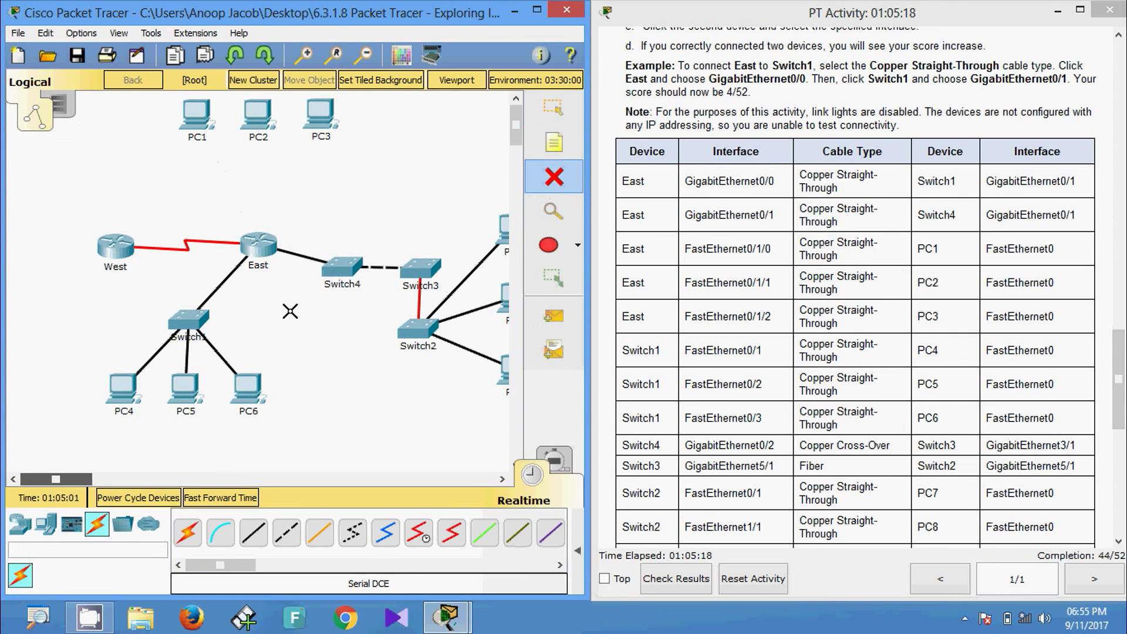
# Step: Connect FastEthernet0/1/0 on East to FastEthernet0 on PC1 with a Copper Straight-Through cable
pyautogui.click(252, 534)
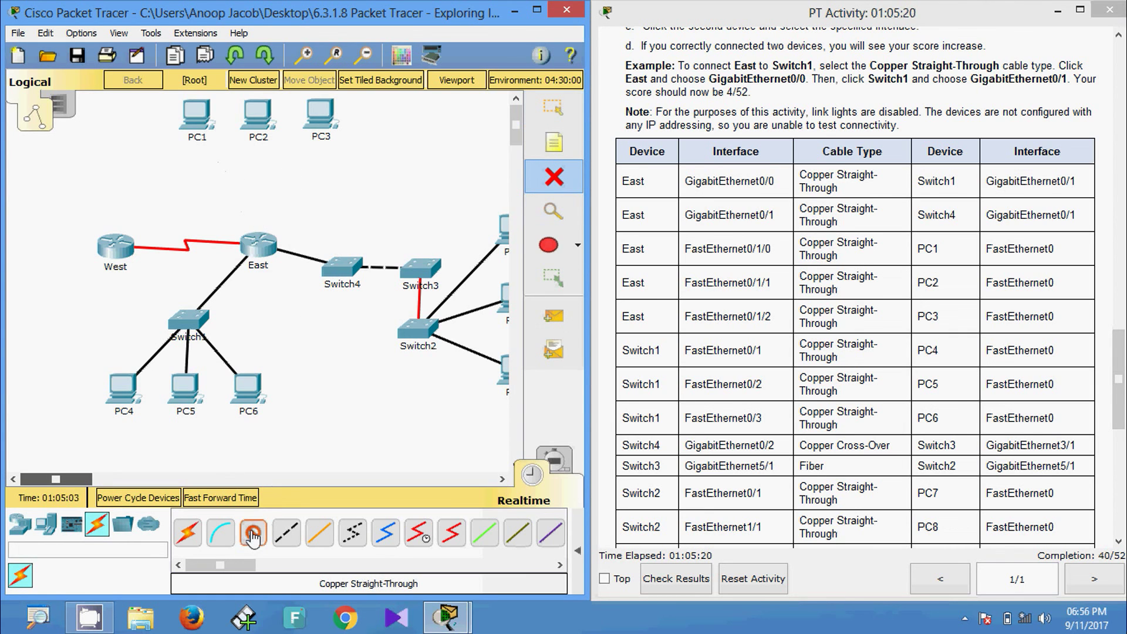
pyautogui.click(256, 250)
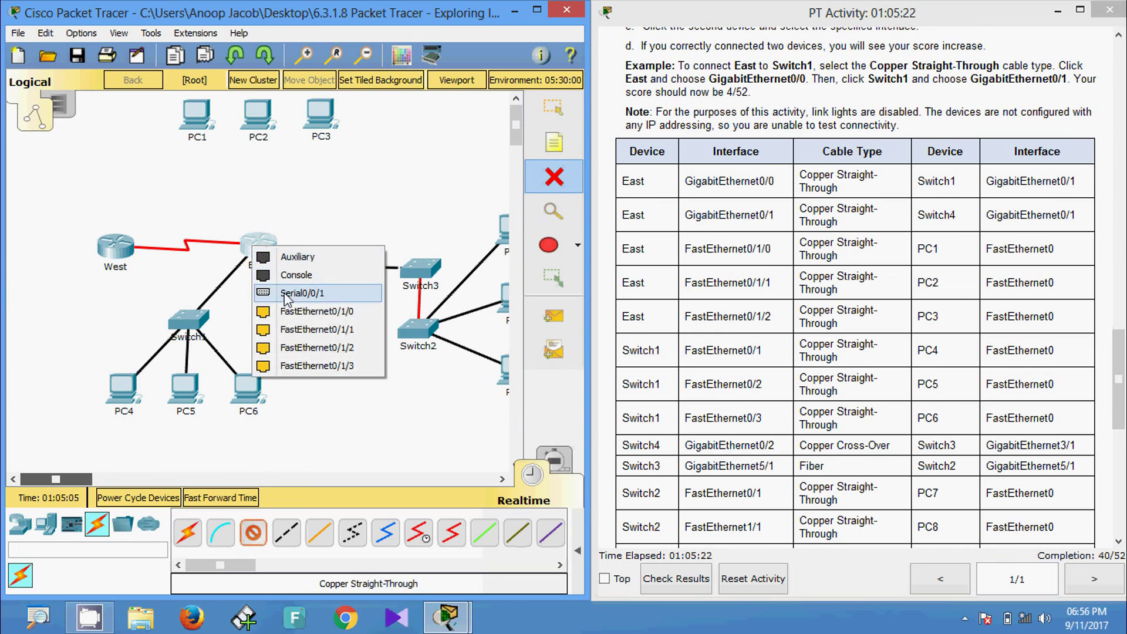
pyautogui.click(297, 311)
pyautogui.click(195, 116)
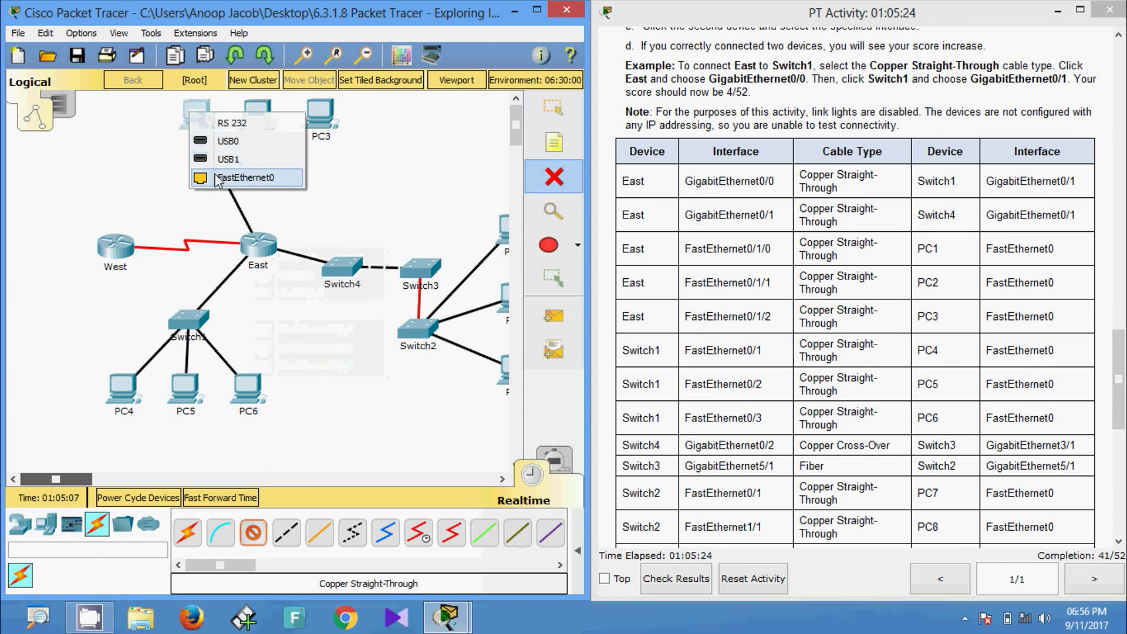
pyautogui.click(245, 177)
# Step: Connect FastEthernet0/1/1 on East to FastEthernet0 on PC2 with a Copper Straight-Through cable
pyautogui.click(258, 249)
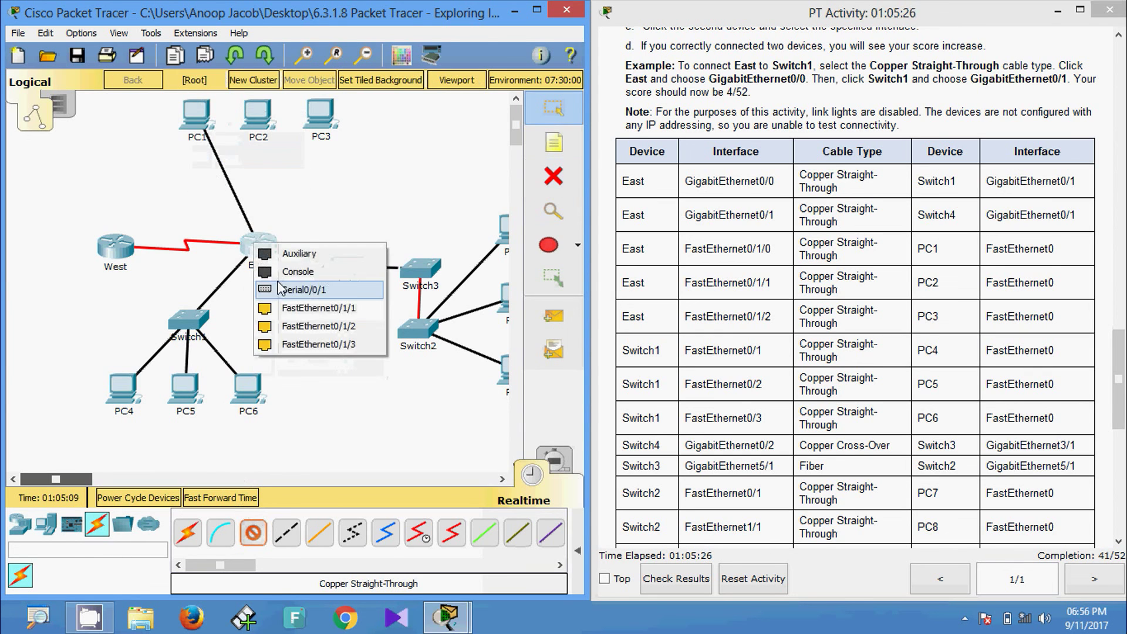
pyautogui.click(264, 326)
pyautogui.click(256, 115)
pyautogui.click(279, 175)
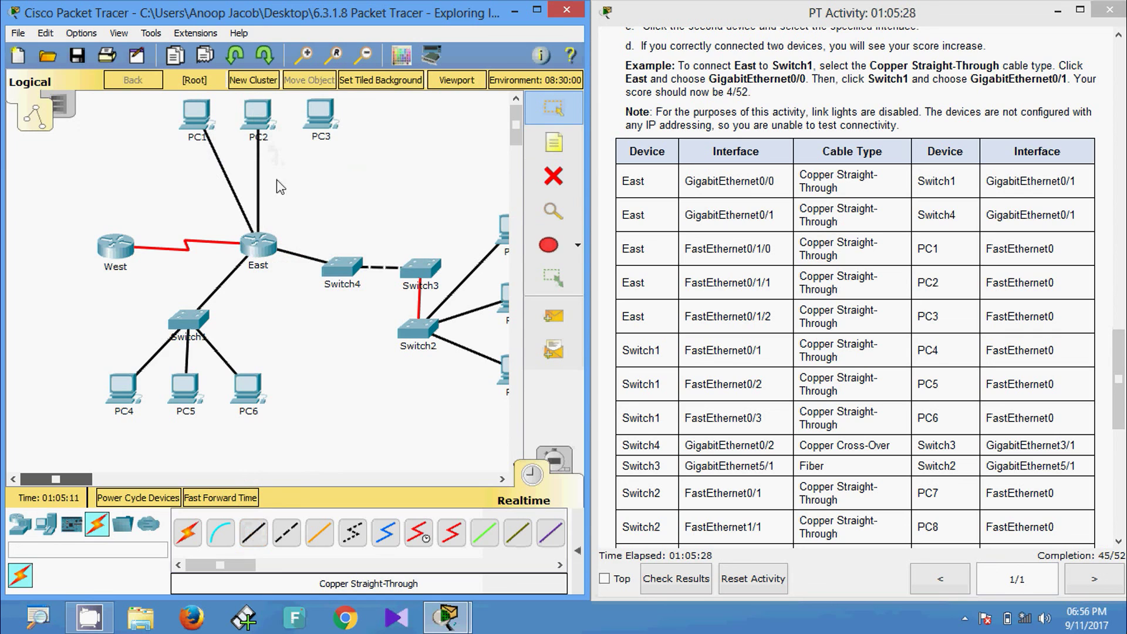
# Step: Connect FastEthernet0/1/2 on East to FastEthernet0 on PC3 with a Copper Straight-Through cable
pyautogui.click(253, 532)
pyautogui.click(262, 249)
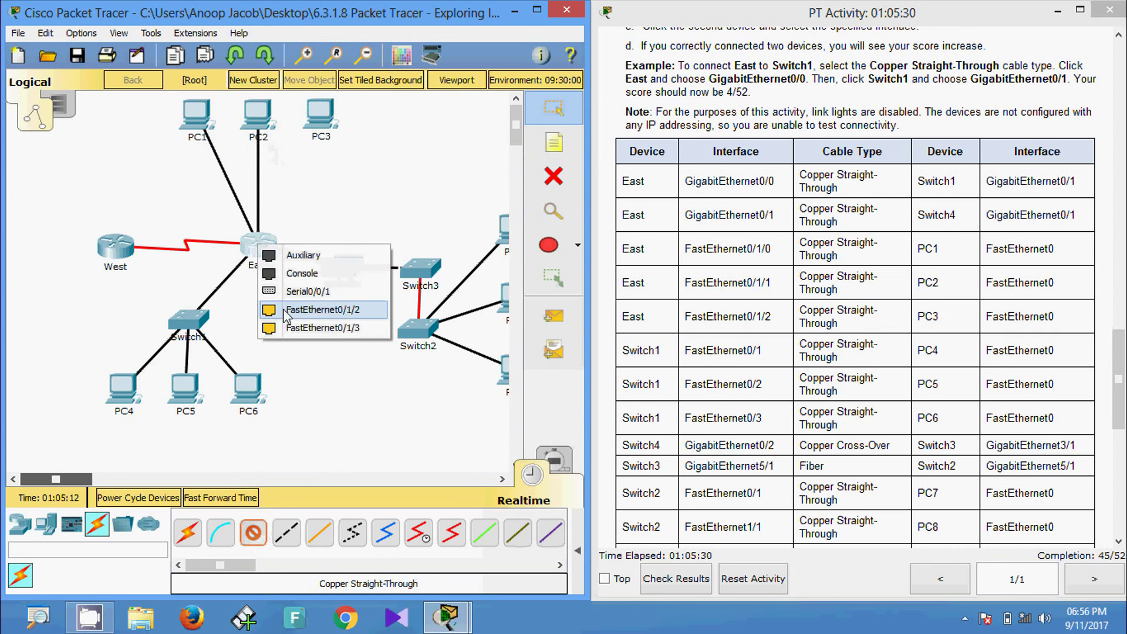
pyautogui.click(294, 323)
pyautogui.click(327, 114)
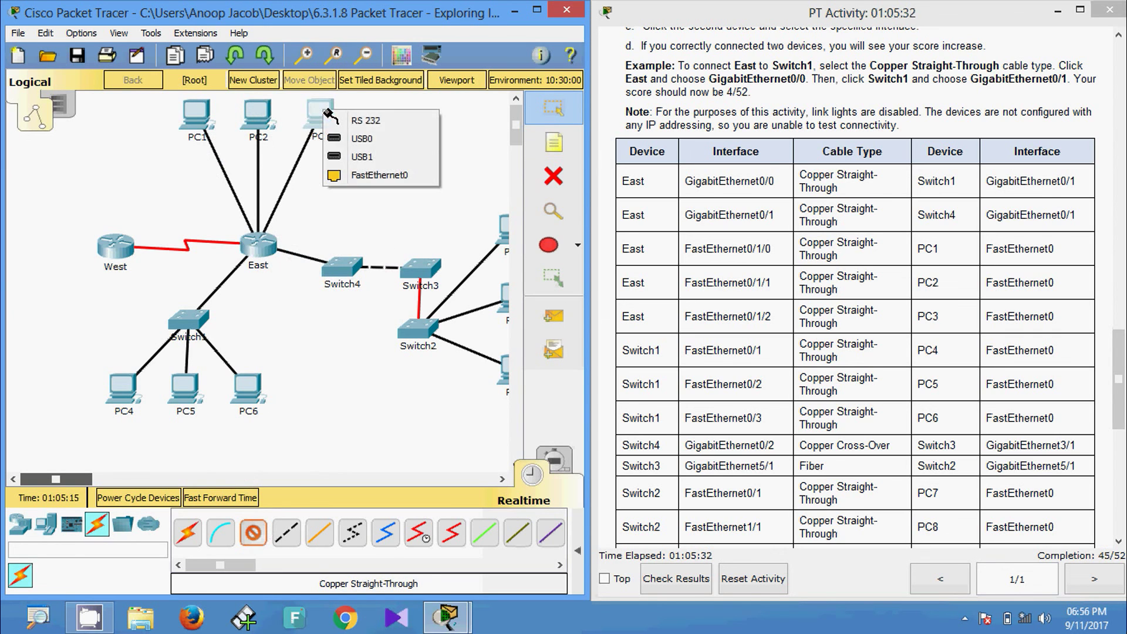
pyautogui.click(346, 173)
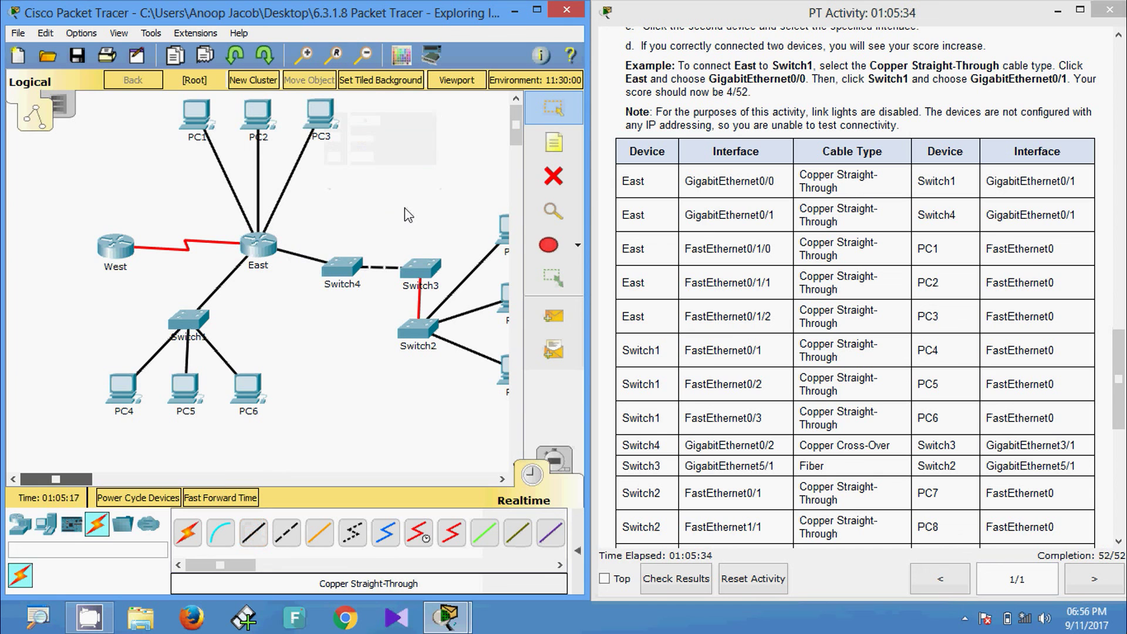